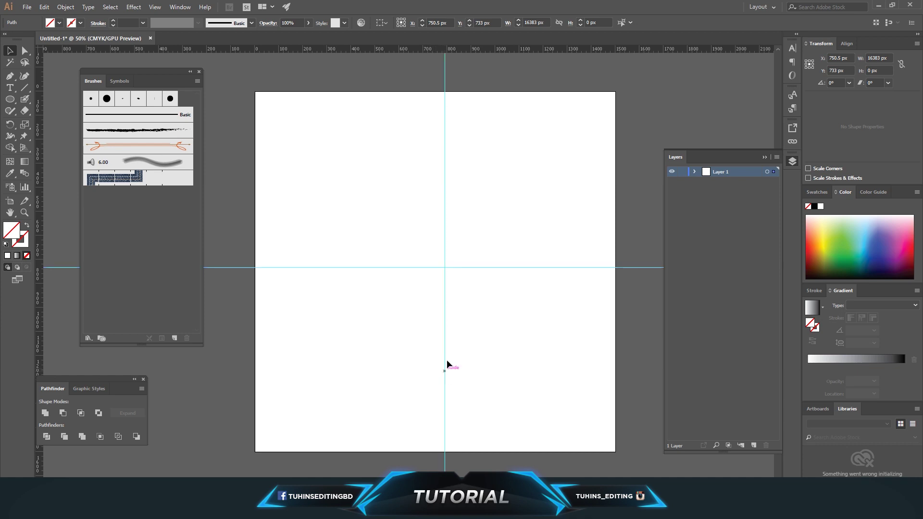
Step: Position the vertical and horizontal guides so that they cross at the centre of the artboard
left_click_drag(446, 335, 444, 335)
left_click_drag(472, 267, 437, 288)
left_click_drag(485, 304, 435, 266)
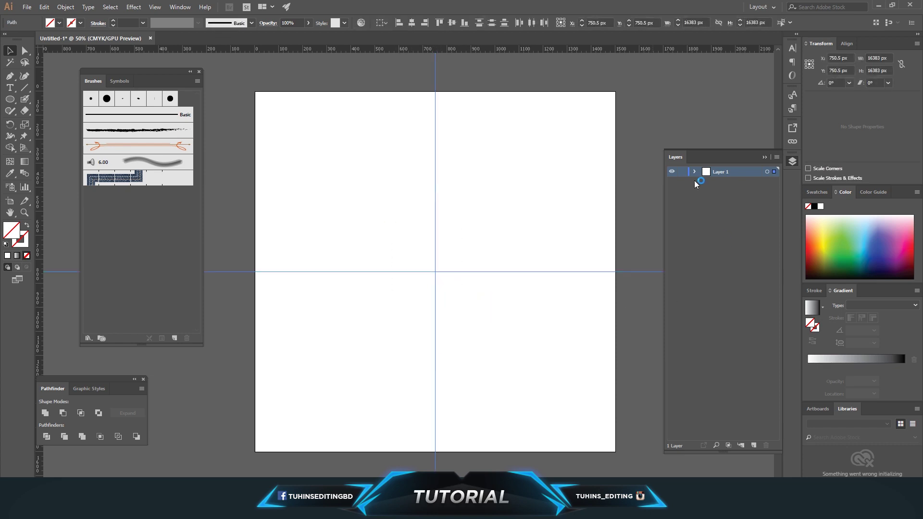
Step: Lock the guides' layer and add a new empty layer above it
key("ctrl+2")
left_click(755, 446)
Step: Save the document as an Illustrator file named "coffee machine" in the tut folder under Odesk Works
left_click(27, 7)
left_click(66, 99)
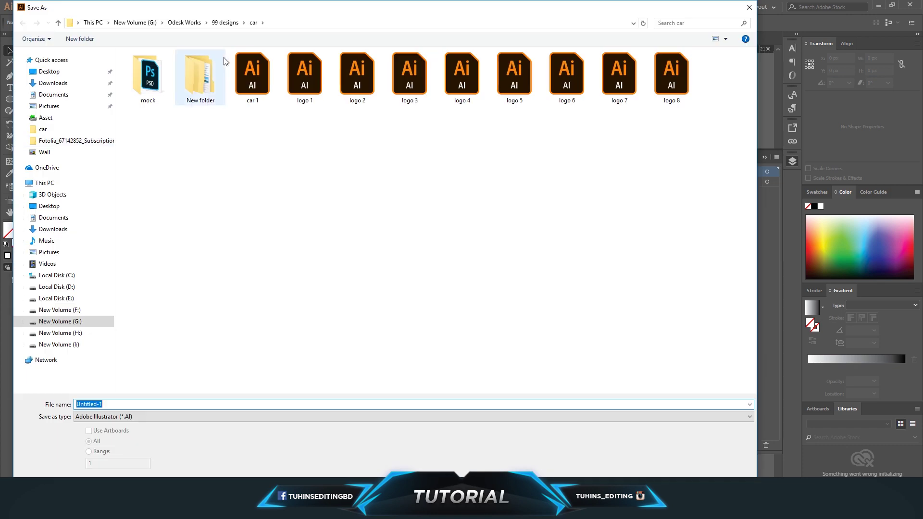
left_click(185, 22)
double_click(155, 127)
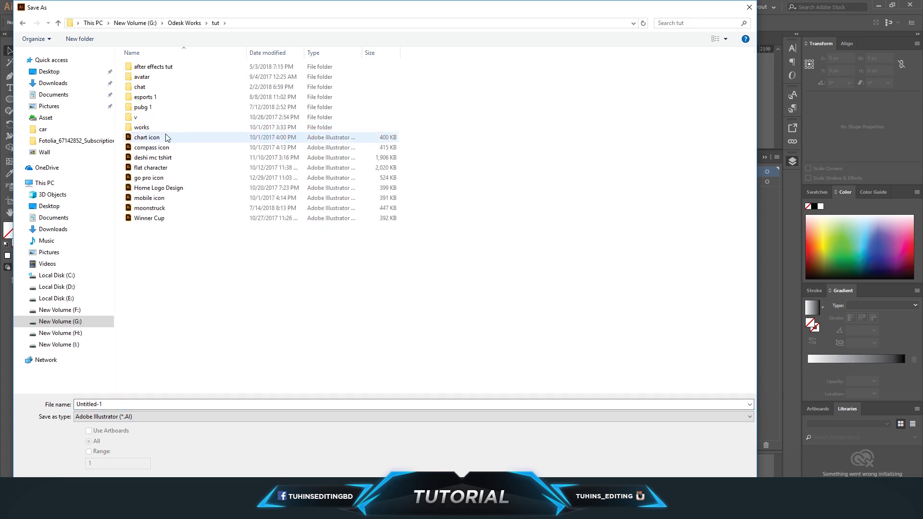
left_click(211, 400)
type("coffee machine")
key("Return")
key("Return")
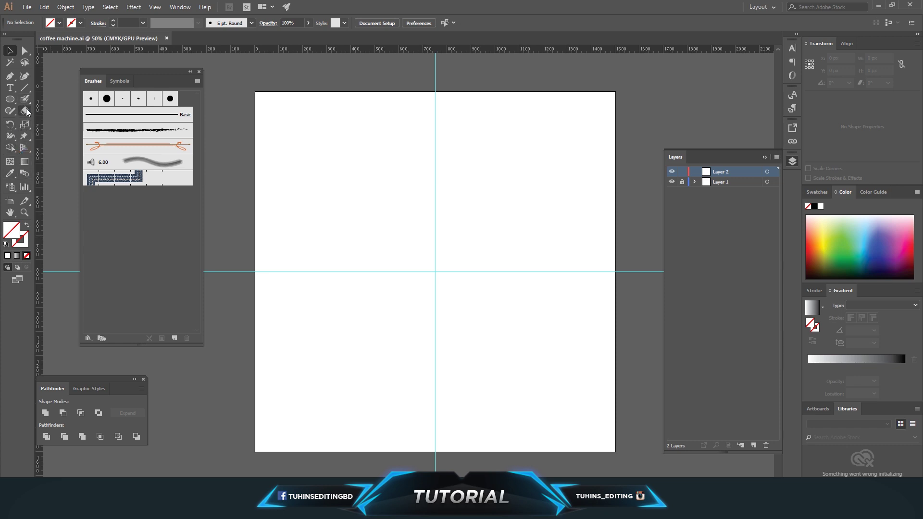
Step: Draw a rectangle about 380 by 182 px above the horizontal guide and fill it with light grey
left_click(10, 99)
left_click_drag(380, 220, 474, 263)
left_click(12, 52)
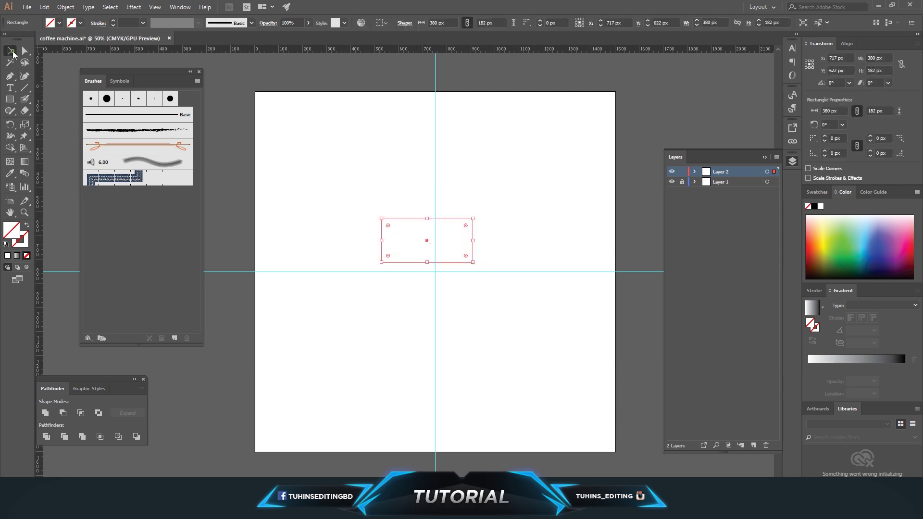
left_click(60, 24)
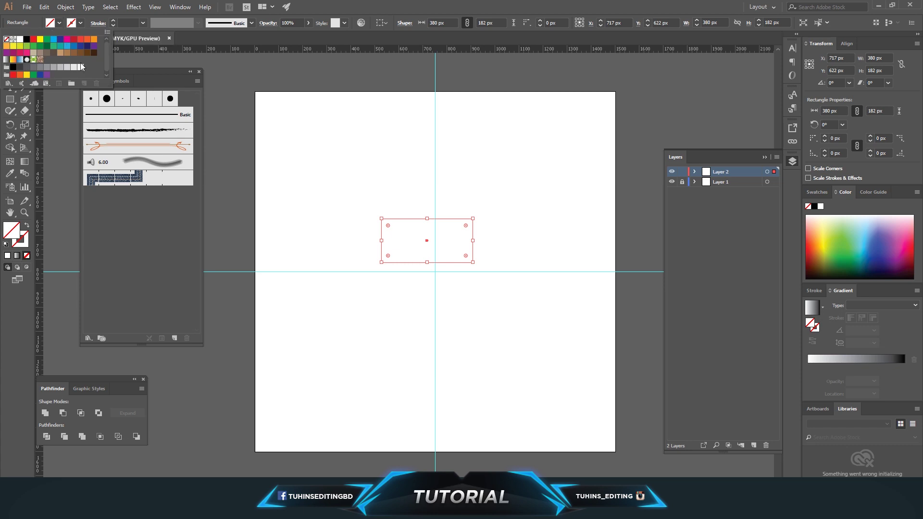
left_click(41, 68)
left_click(54, 68)
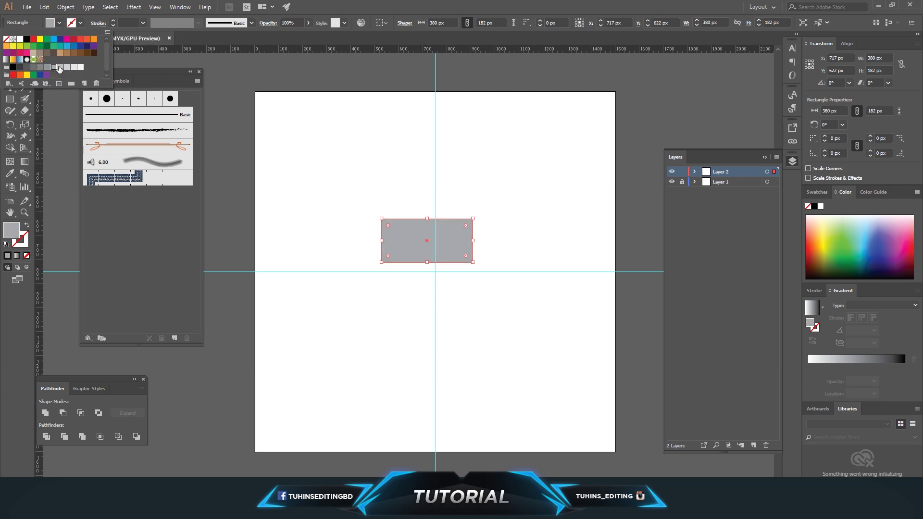
left_click(60, 69)
Step: Move the grey rectangle horizontally so that it is centred on the vertical guide
mouse_move(449, 236)
left_mouse_down()
mouse_move(470, 228)
mouse_move(464, 243)
left_mouse_up()
left_click(510, 221)
left_click(476, 229)
key("ctrl+z")
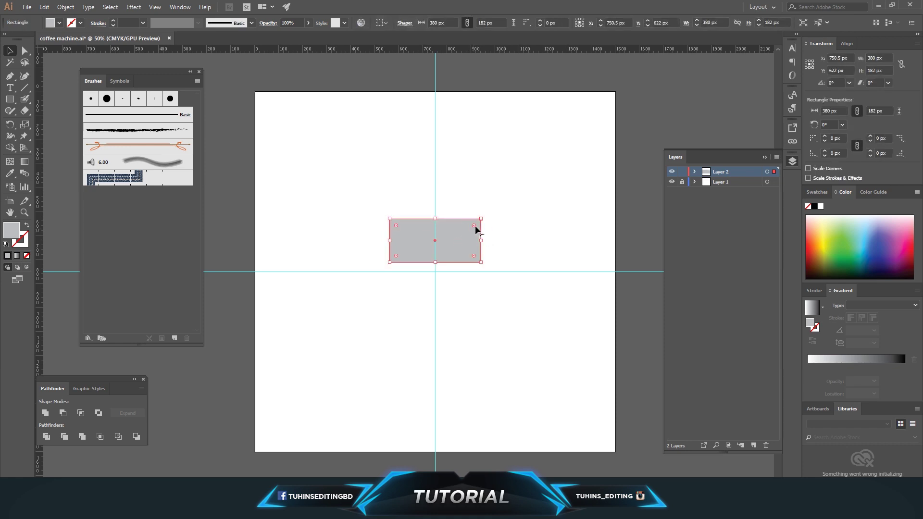
Step: Round the rectangle's two upper corners to a radius of about 95 px
left_click_drag(397, 227, 409, 244)
key("ctrl+equal")
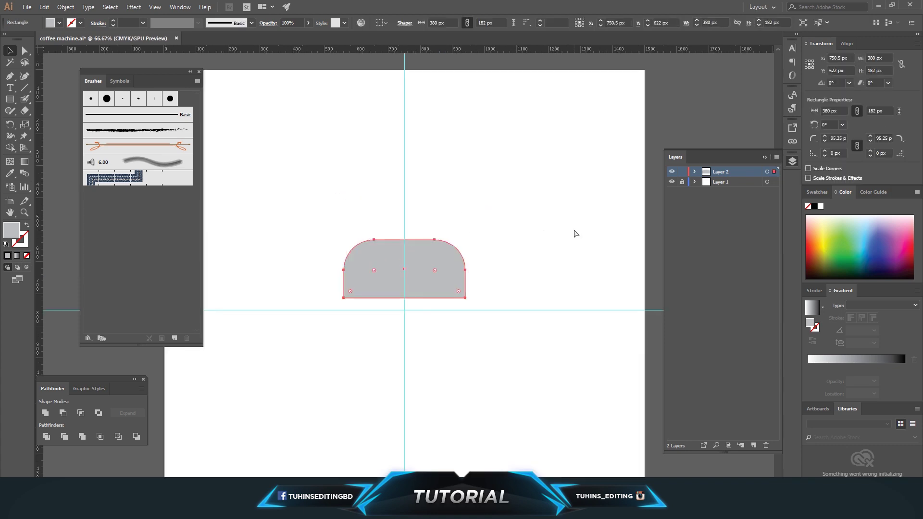
key("ctrl+equal")
left_click(576, 230)
Step: Cut away the shape's right half by subtracting a rectangle drawn from the vertical guide over it with Minus Front
key("ctrl+equal")
left_click(485, 237)
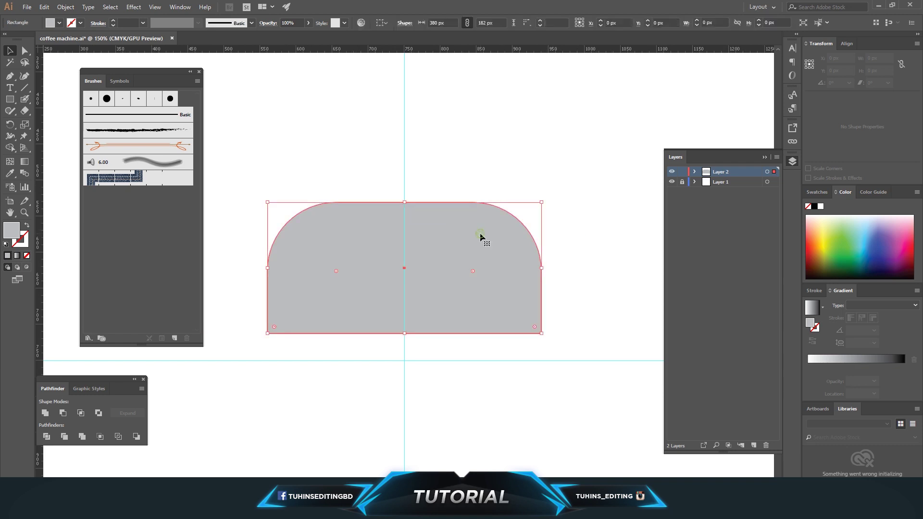
left_click(10, 99)
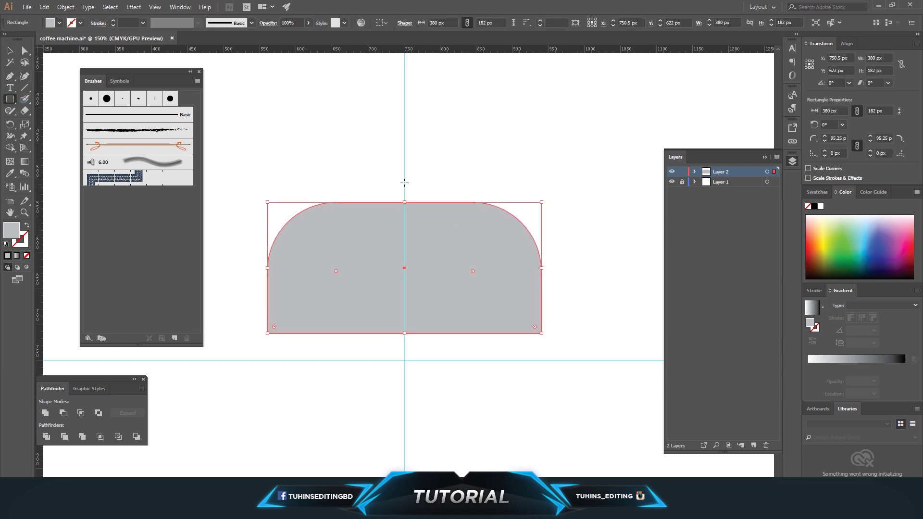
left_click_drag(405, 181, 567, 342)
key("a")
left_click_drag(236, 134, 553, 342)
left_click(63, 413)
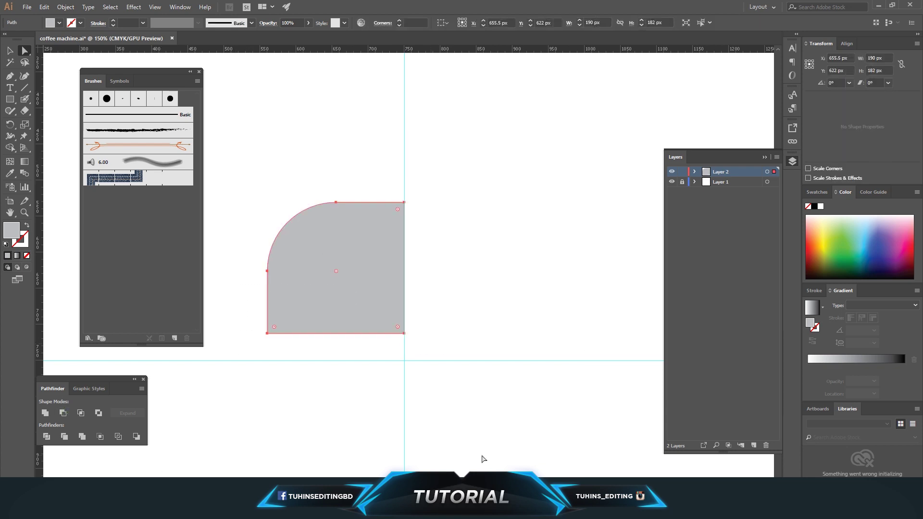
Step: Place a copy of the left half, reflected across the vertical axis, against the original along the vertical guide
left_click_drag(372, 264, 553, 246)
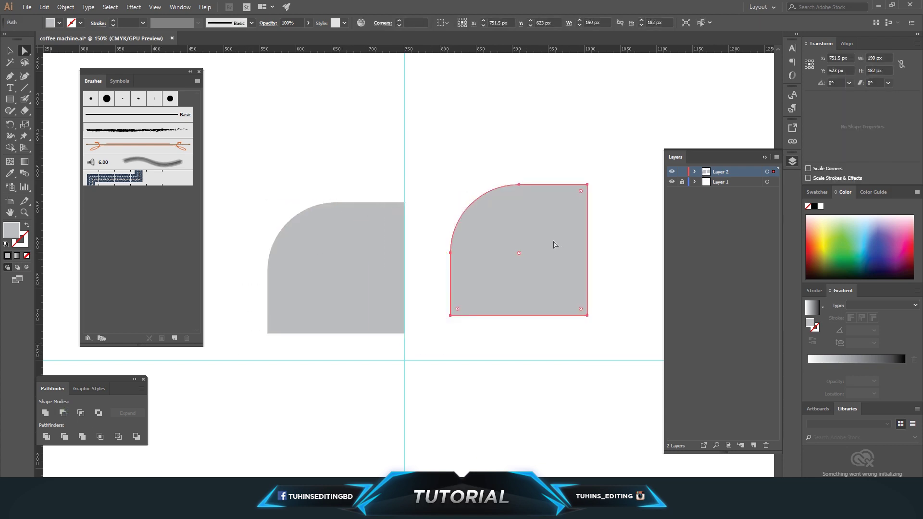
left_click(66, 6)
left_click(212, 53)
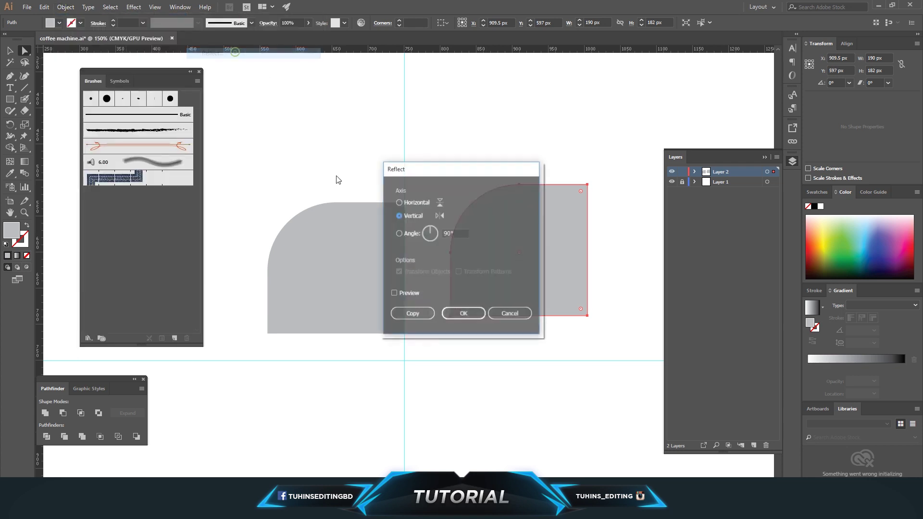
left_click(455, 318)
left_click_drag(483, 231, 439, 247)
left_click(458, 168)
left_click(408, 222)
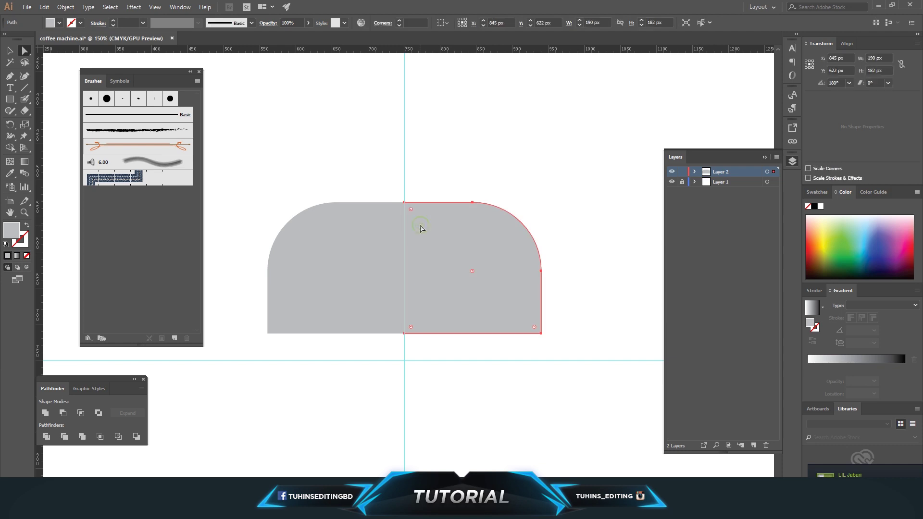
Step: Fill the right half of the rounded shape with a darker grey swatch
left_click(59, 22)
left_click(47, 68)
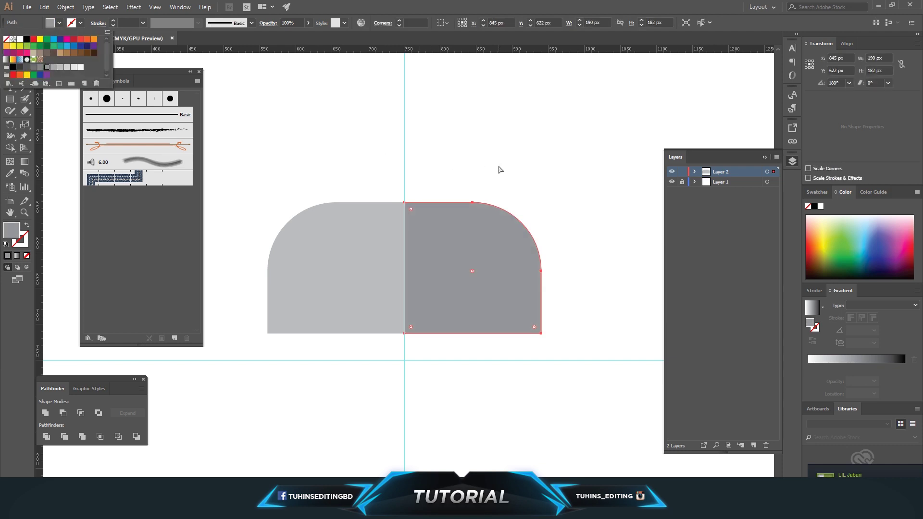
left_click(54, 68)
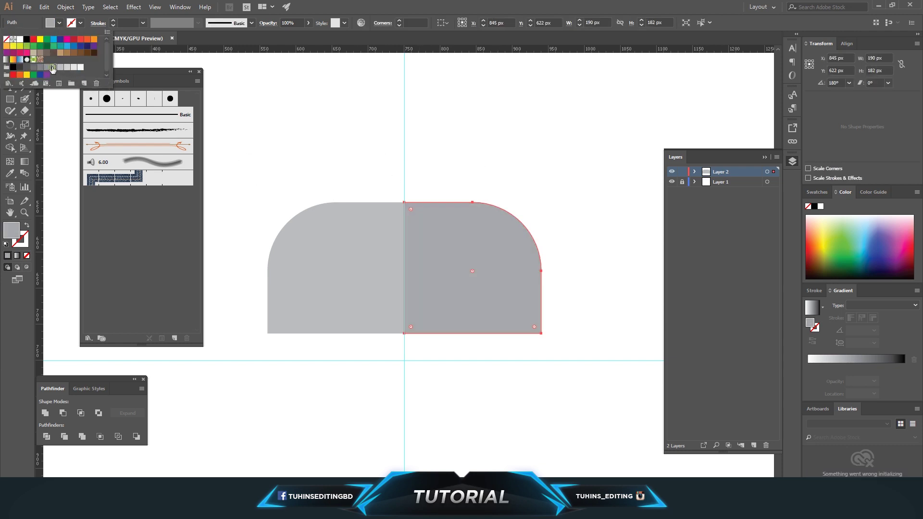
left_click(602, 202)
left_click(601, 202)
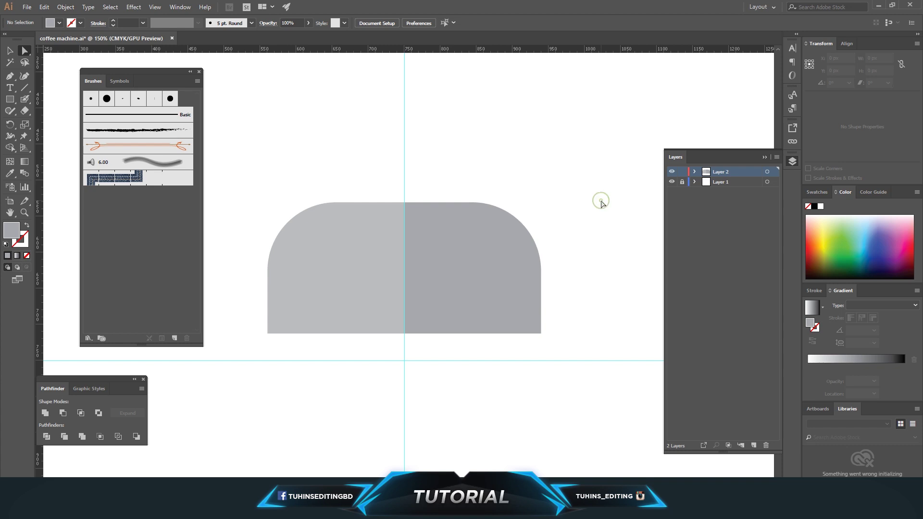
Step: Fill the left half of the rounded shape with a lighter grey swatch
left_click(381, 278)
left_click(58, 23)
left_click(65, 69)
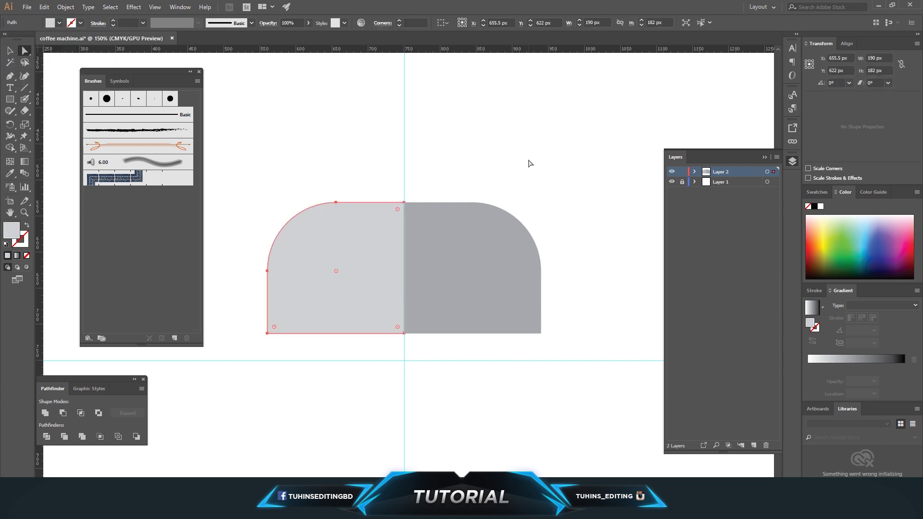
left_click(528, 160)
Step: Add a new layer and draw a bar about 380 by 73 px below the rounded shape, matching its width
key("ctrl+minus")
key("ctrl+minus")
key("ctrl+plus")
key("ctrl+plus")
key("ctrl+plus")
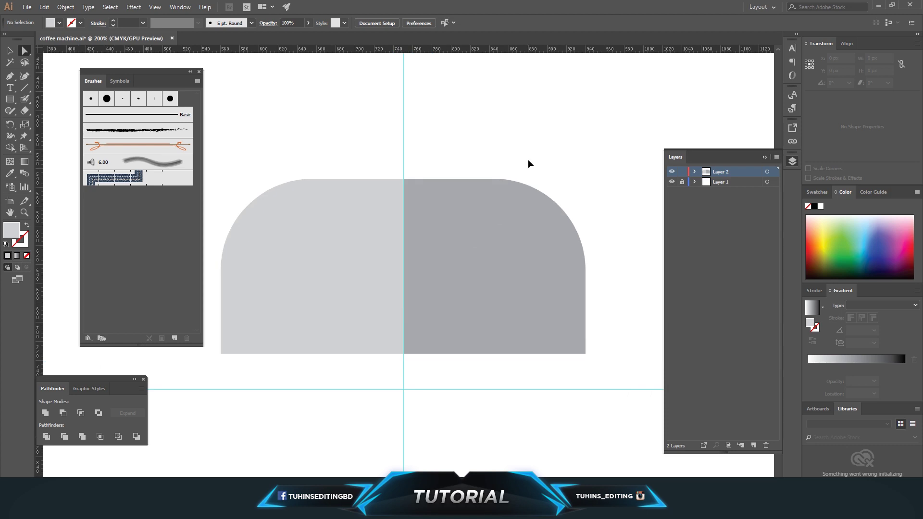
key("ctrl+minus")
key("ctrl+minus")
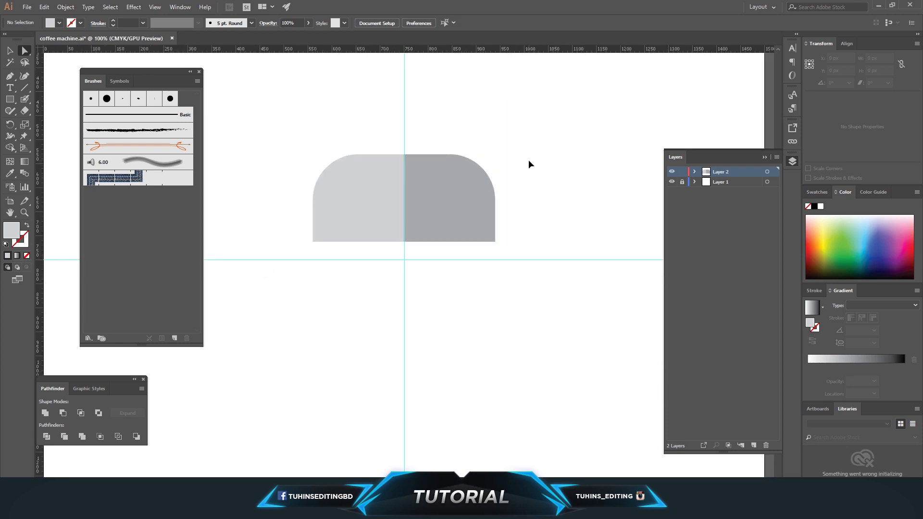
left_click(754, 446)
scroll(493, 270, "down", 1)
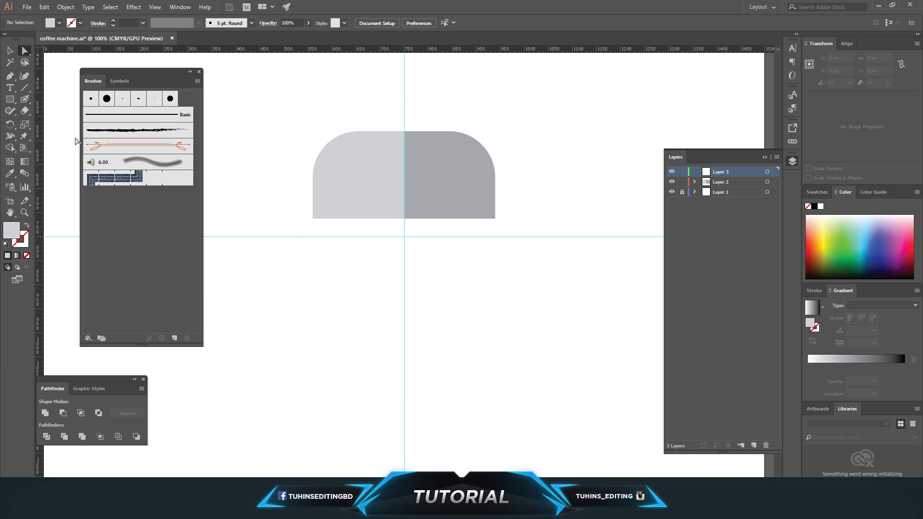
left_click(9, 99)
left_click_drag(313, 342, 495, 377)
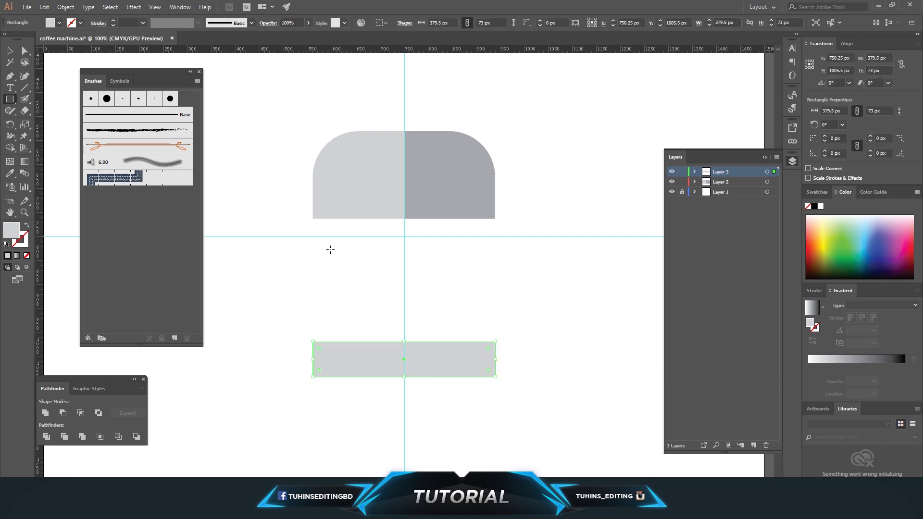
Step: Remove the lower bar's right half by subtracting a rectangle that starts at the vertical guide
left_click(27, 50)
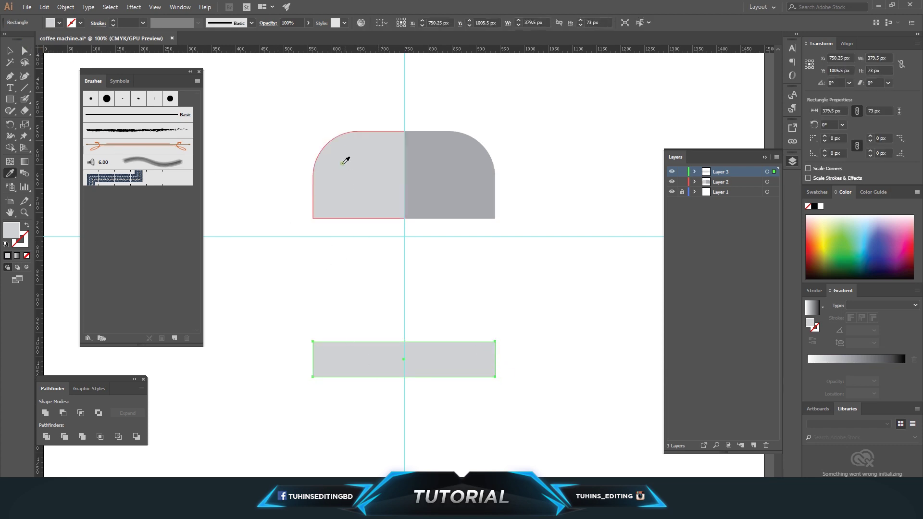
left_click(12, 100)
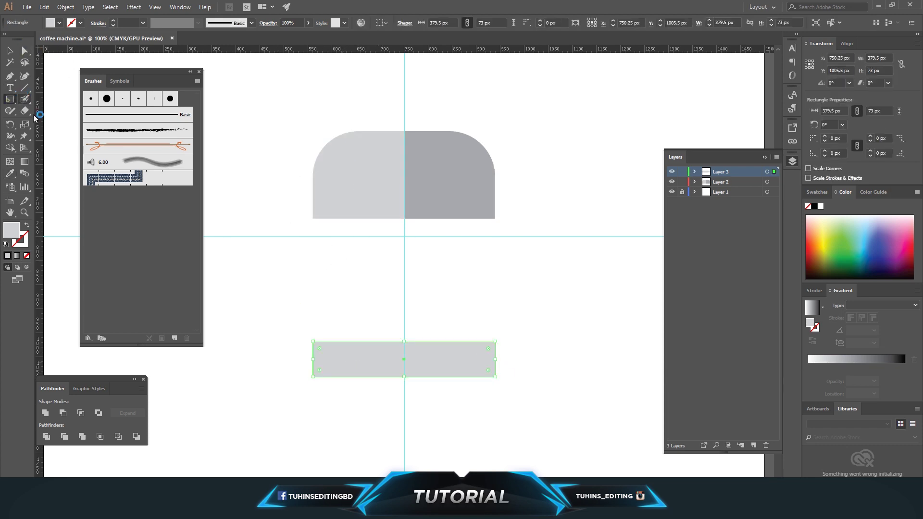
mouse_move(405, 311)
left_mouse_down()
mouse_move(429, 377)
mouse_move(520, 396)
left_mouse_up()
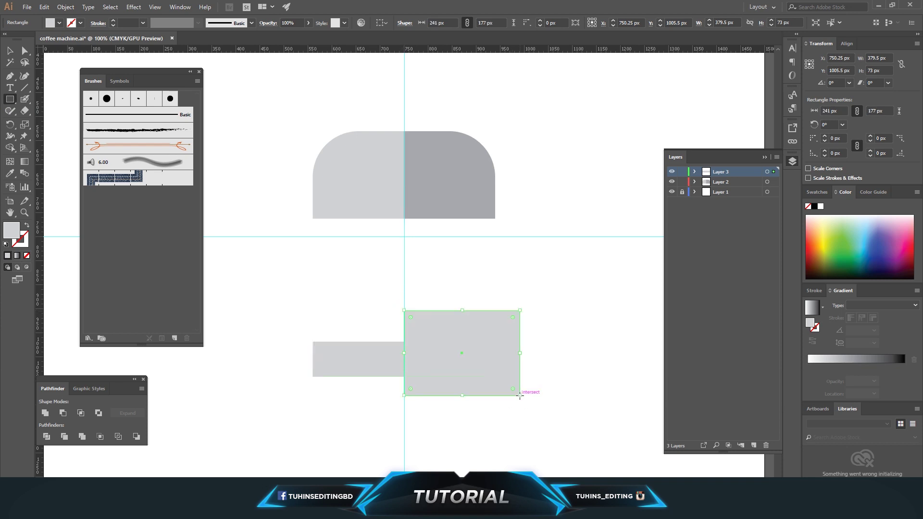
left_click(25, 50)
left_click_drag(302, 276, 479, 426)
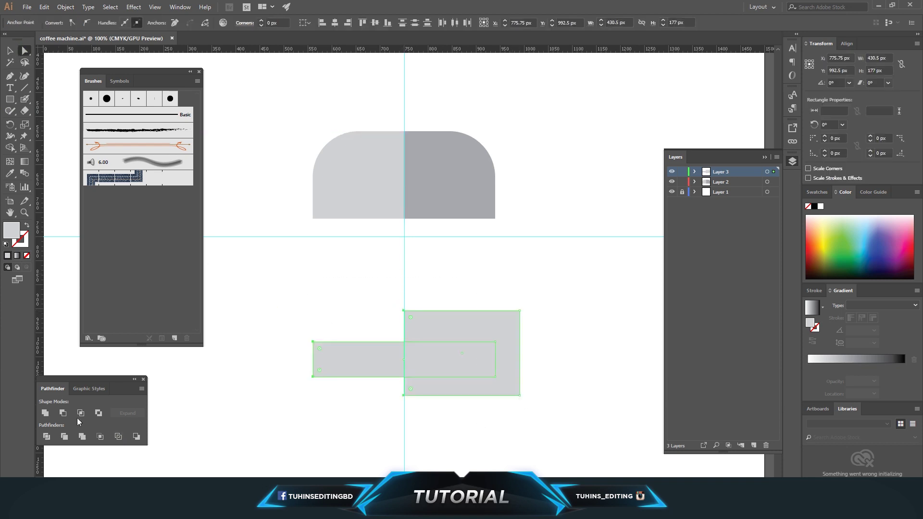
left_click(63, 413)
left_click(466, 430)
Step: Copy and paste the bar's left half and place the copy directly to its right at the guide
left_click(373, 364)
key("ctrl+c")
key("ctrl+v")
left_click_drag(426, 267, 510, 302)
left_click_drag(490, 299, 454, 362)
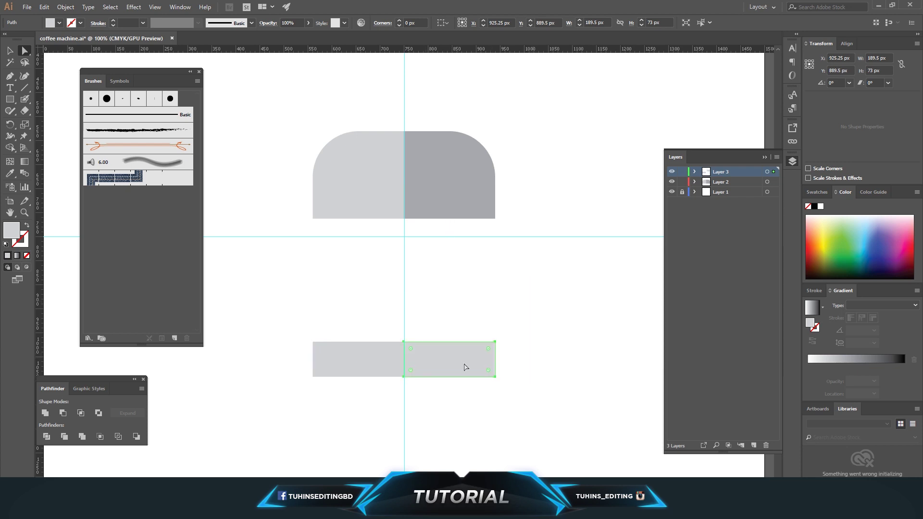
left_click(471, 382)
Step: Hide the guide layer and stretch the right half-bar slightly over the left one, to about 195 px wide
left_click(673, 192)
scroll(555, 290, "down", 2)
left_click(449, 325)
left_click(10, 50)
left_click_drag(404, 325, 403, 325)
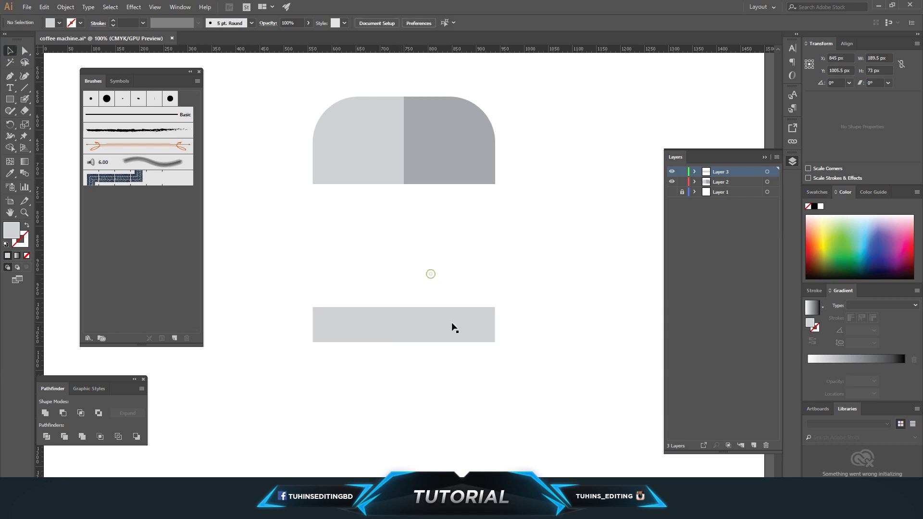
Step: Apply the upper shape's darker grey to the right half-bar with the Eyedropper and show the guide layer again
key("i")
left_click(457, 153)
left_click(9, 51)
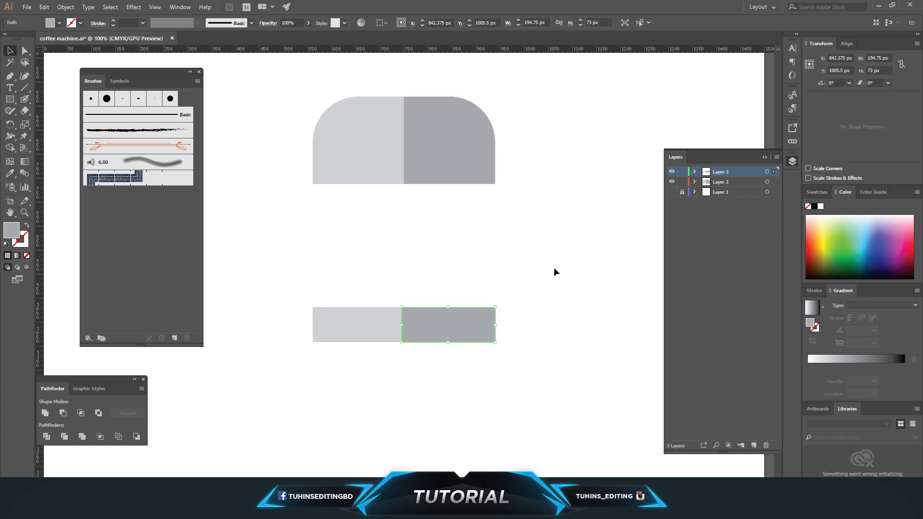
left_click(554, 268)
scroll(558, 268, "up", 1)
left_click(673, 191)
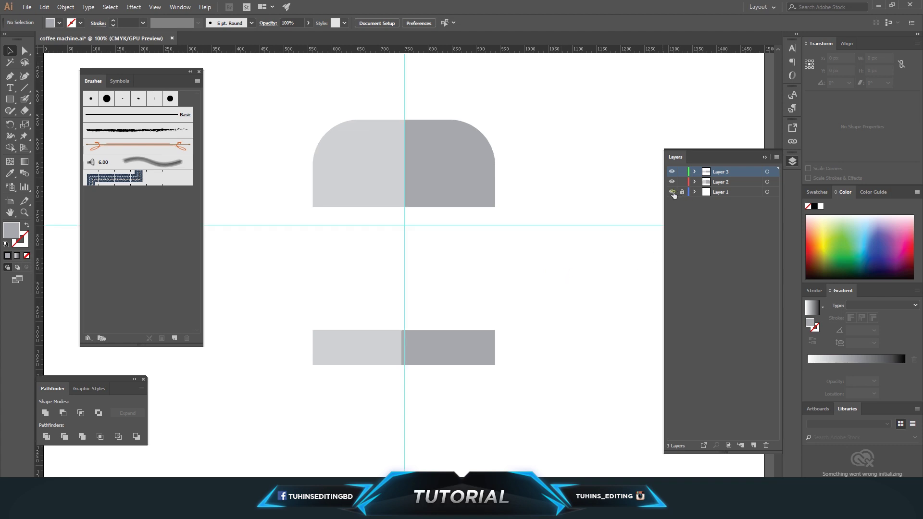
Step: Pull the dark half-bar's left edge back to the vertical guide
scroll(471, 322, "down", 2)
left_click(471, 327)
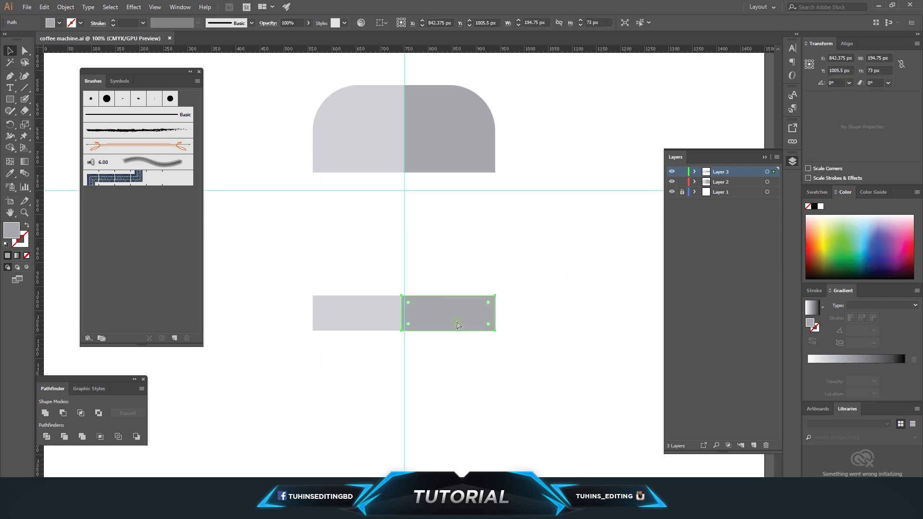
key("ctrl+equal")
key("ctrl+equal")
key("ctrl+equal")
key("ctrl+equal")
left_click_drag(216, 271, 228, 271)
left_click(353, 398)
Step: Save the coffee machine document
key("ctrl+minus")
key("ctrl+minus")
key("ctrl+minus")
scroll(386, 416, "up", 2)
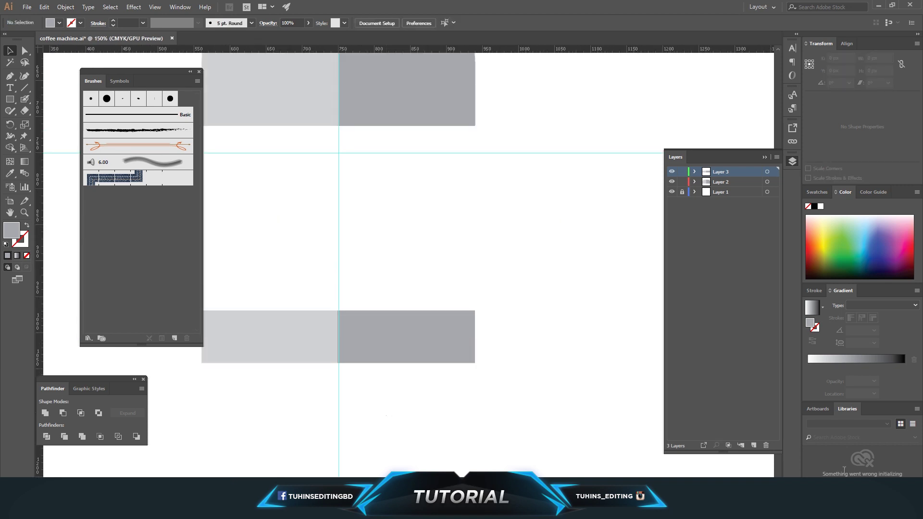
left_click_drag(435, 369, 501, 433)
key("ctrl+s")
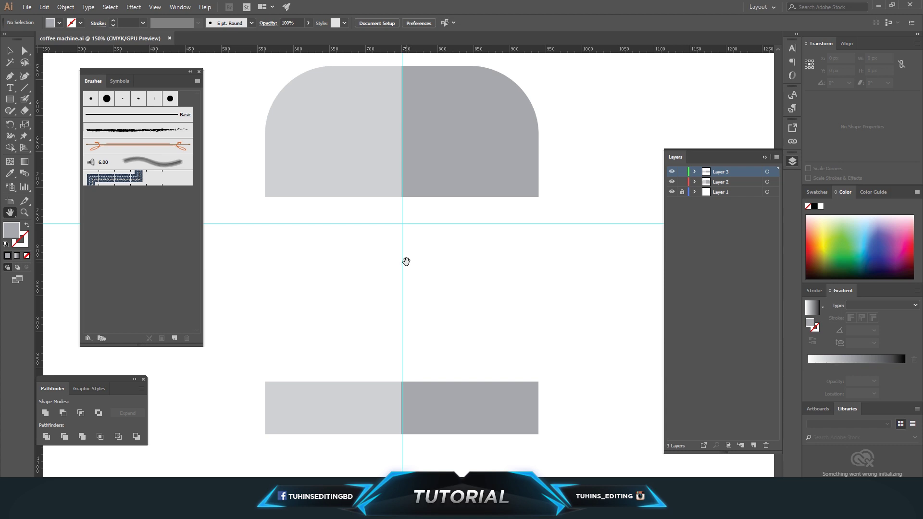
Step: Round the two outer bottom corners of the lower bar, one on each half
left_click(25, 50)
left_click(318, 428)
left_click(475, 419, "shift")
double_click(532, 428)
left_click(485, 280)
left_click_drag(272, 428, 298, 420)
left_click(544, 339)
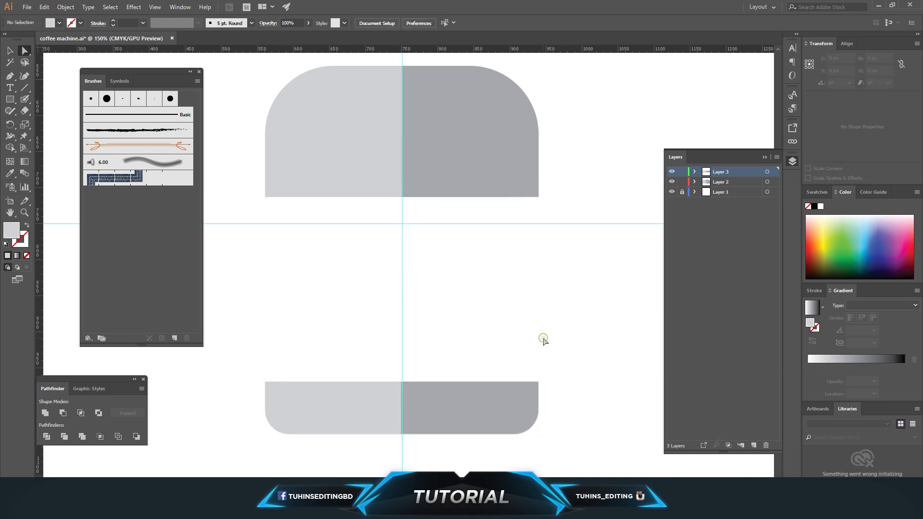
Step: Save the document and add a new layer directly above Layer 1
key("ctrl+s")
left_click(719, 192)
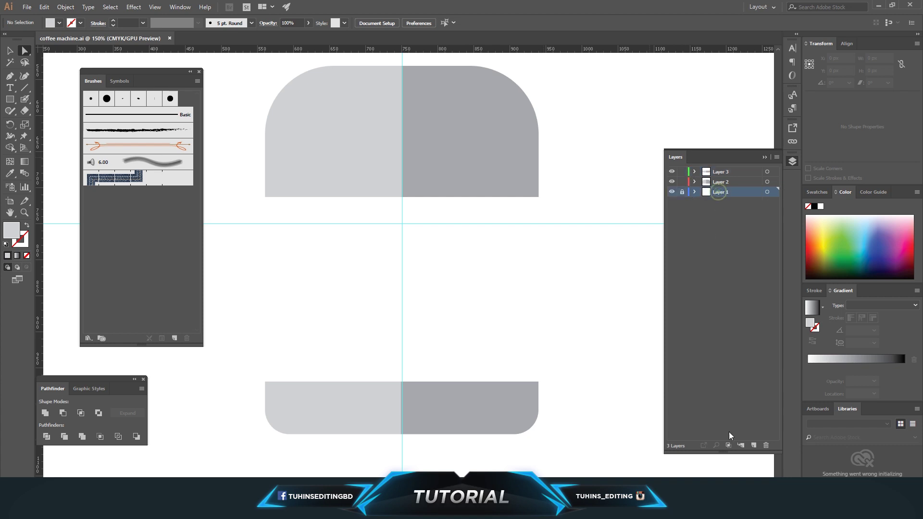
left_click(753, 445)
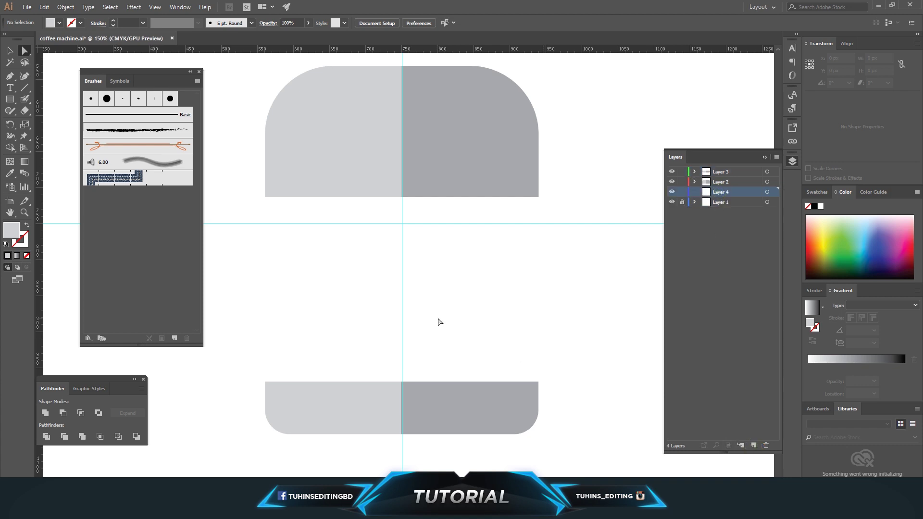
Step: Draw a rectangle about 271 by 304 px bridging the upper shape and lower bar, and fill it with dark grey 656666
left_click(10, 99)
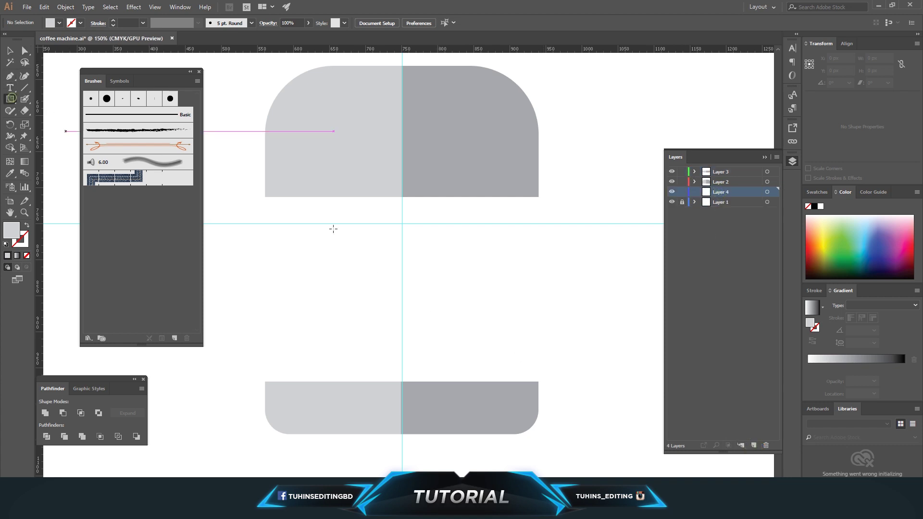
mouse_move(304, 173)
left_mouse_down()
mouse_move(404, 381)
mouse_move(500, 392)
left_mouse_up()
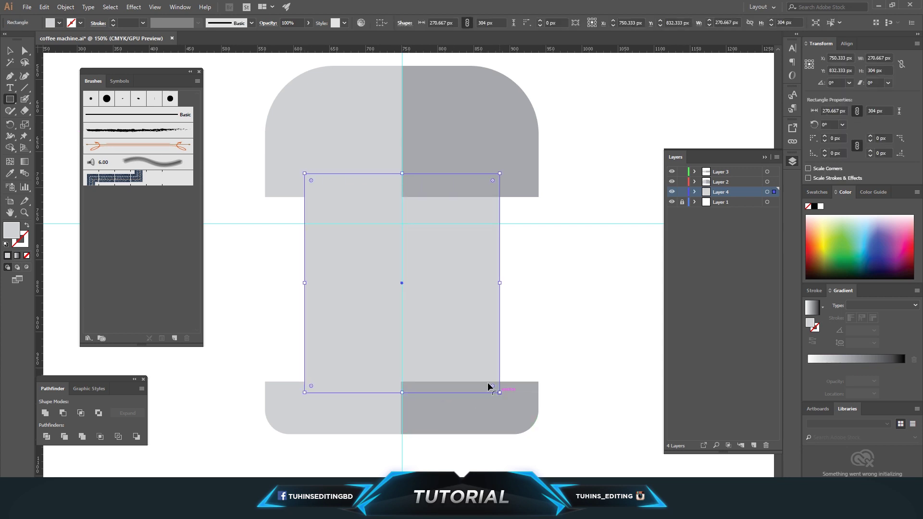
double_click(12, 229)
left_click(530, 300)
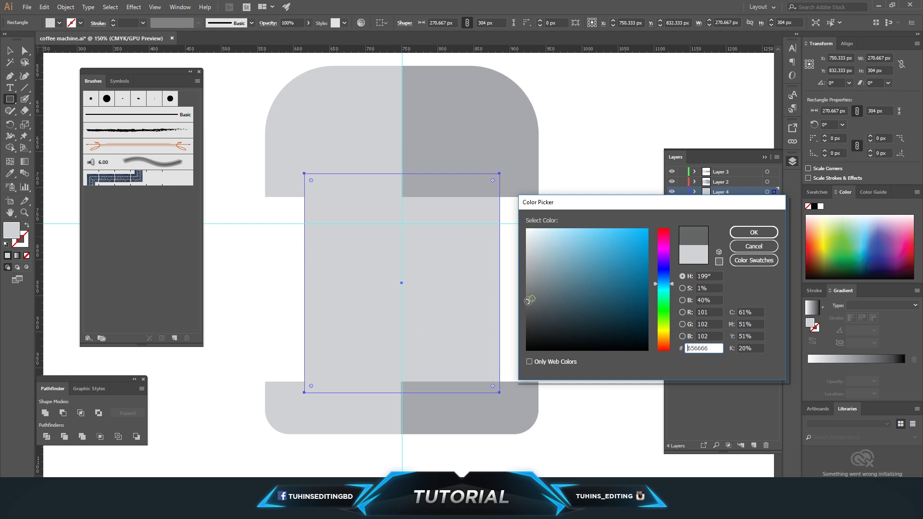
left_click(753, 233)
left_click(606, 259)
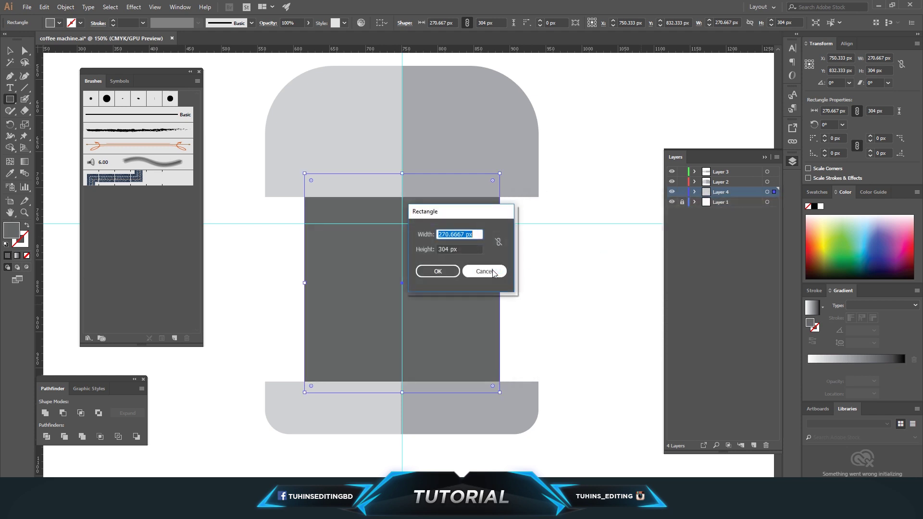
left_click(484, 271)
Step: Widen the middle rectangle on both sides to about 355 px, keeping it centred on the vertical guide
left_click(9, 53)
left_click_drag(309, 282, 274, 282)
left_click_drag(500, 283, 531, 282)
left_click(567, 282)
key("ctrl+minus")
key("ctrl+minus")
key("ctrl+plus")
key("ctrl+plus")
left_click(475, 281)
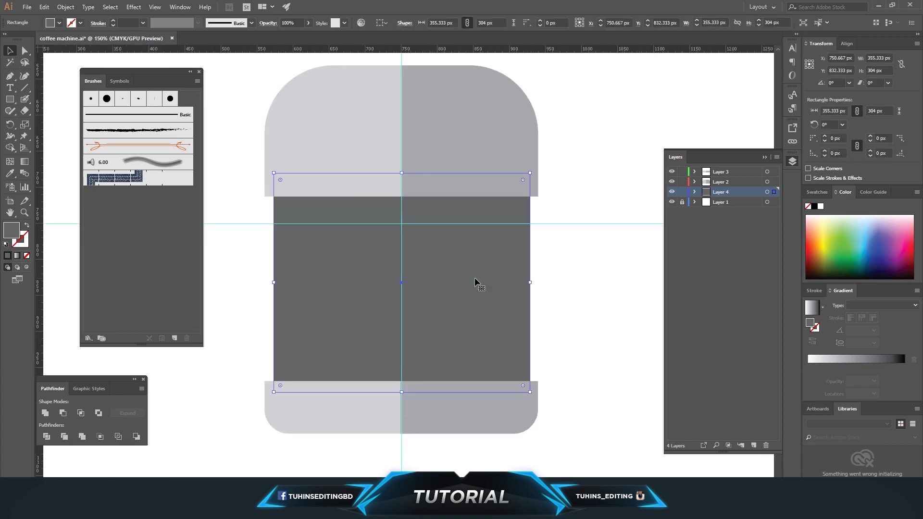
Step: Try a slightly lighter grey fill on the middle rectangle
double_click(11, 232)
left_click(529, 292)
left_click(735, 235)
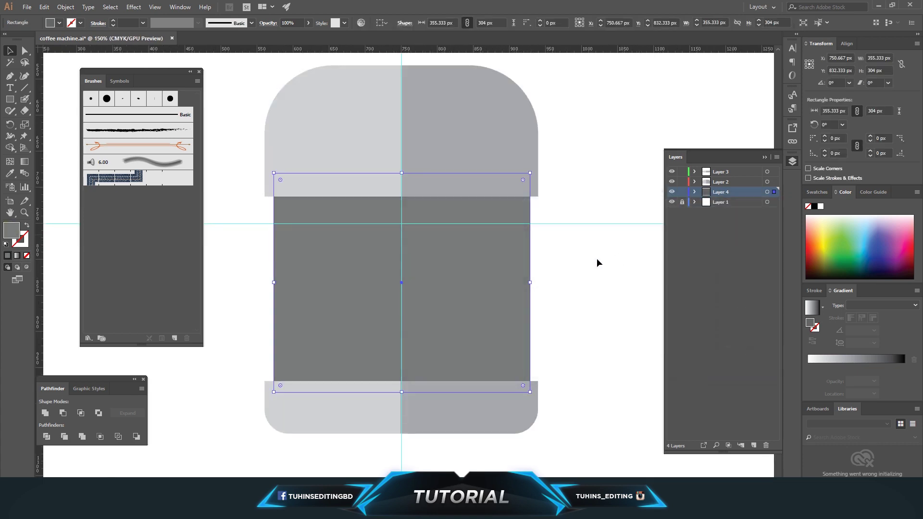
left_click(596, 259)
Step: Sample the upper shape's darker grey for the middle rectangle and adjust its fill to a neutral mid grey
left_click(466, 265)
key("i")
left_click(426, 159)
double_click(12, 231)
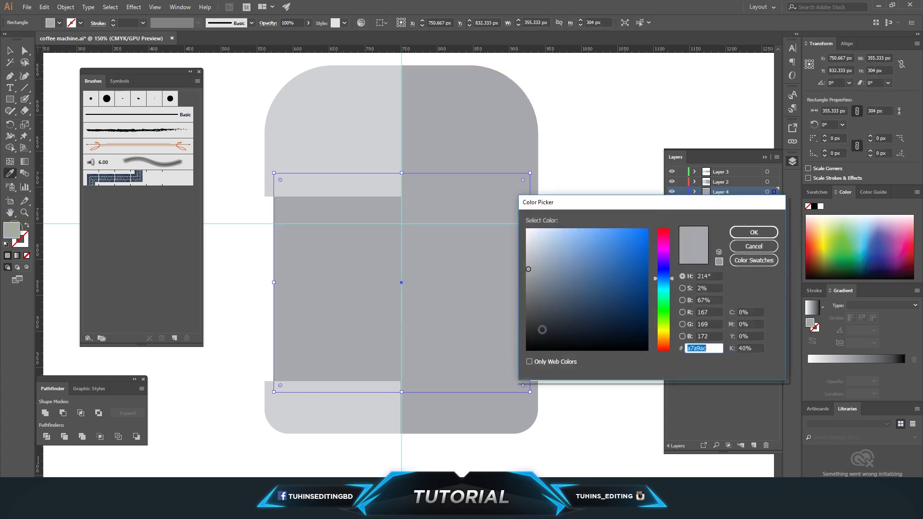
type("a0a0a0")
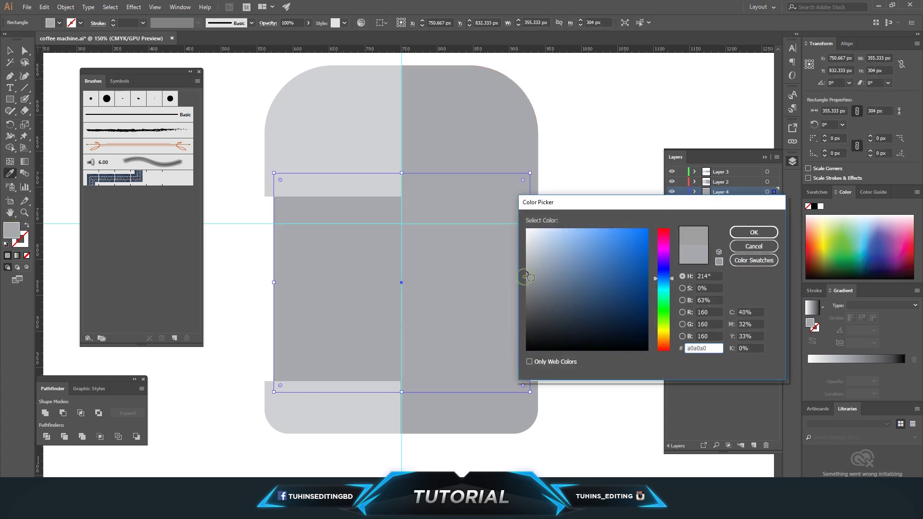
left_click(754, 232)
left_click(545, 254)
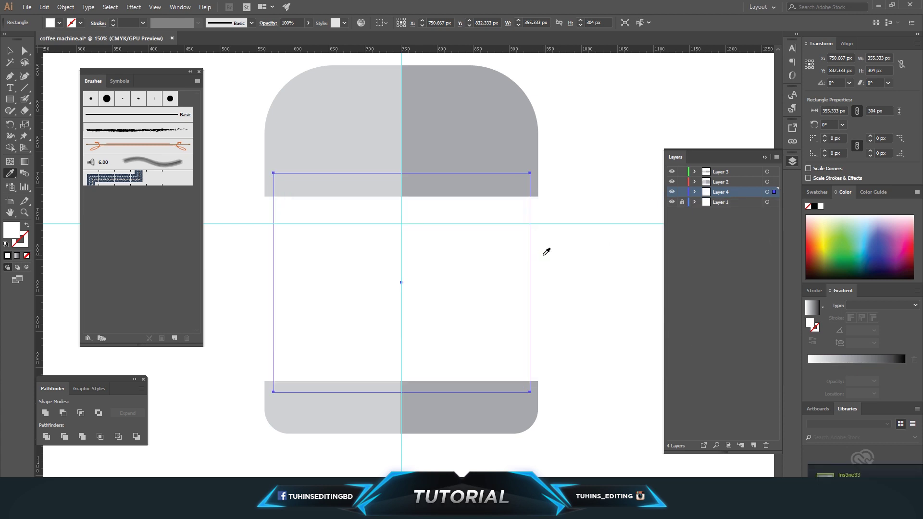
key("ctrl+z")
key("v")
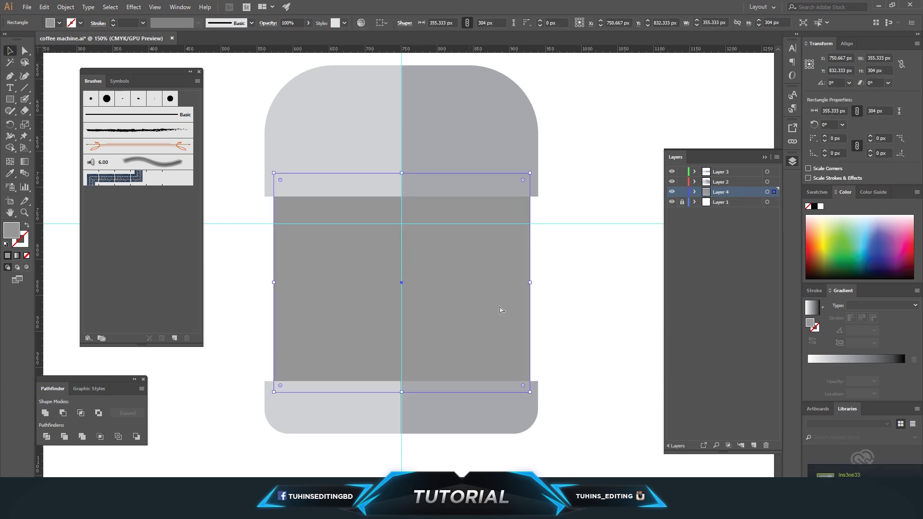
Step: Duplicate the middle rectangle and fit the copy over its right half, about 178 px wide from the vertical guide
left_click_drag(502, 307, 550, 292)
left_click_drag(487, 298, 583, 315)
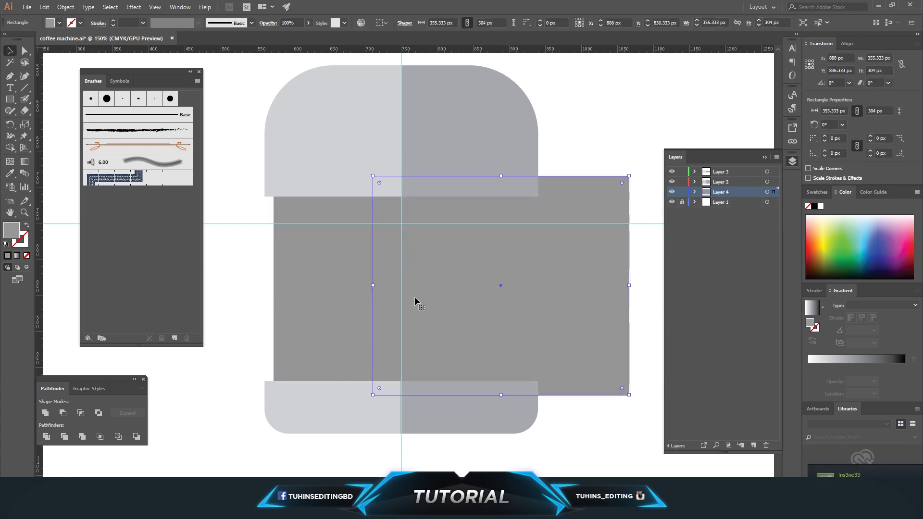
left_click_drag(373, 285, 540, 307)
left_click_drag(591, 309, 454, 303)
left_click_drag(493, 283, 519, 288)
Step: Fill the middle rectangle's right half with a darker grey and save the document
double_click(11, 231)
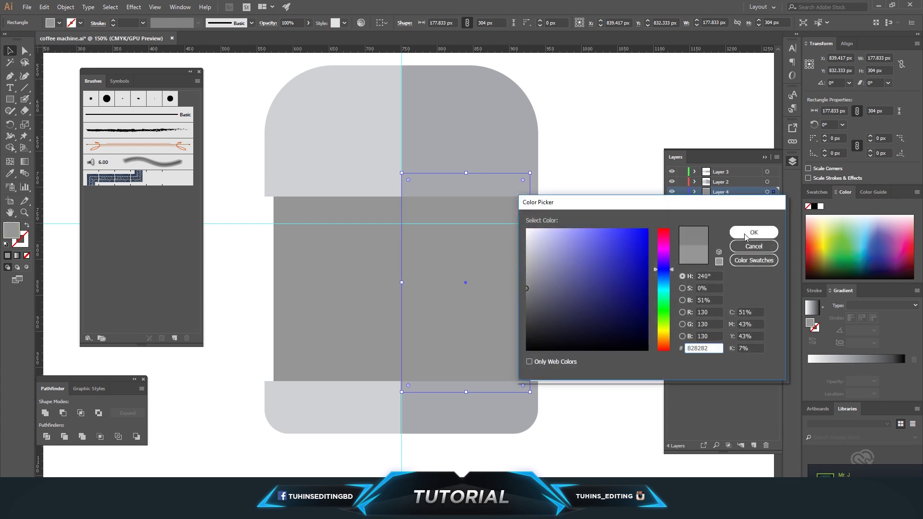
left_click(748, 234)
double_click(11, 230)
key("ctrl+v")
left_click(754, 232)
left_click(592, 281)
key("ctrl+minus")
key("ctrl+minus")
key("ctrl+minus")
key("ctrl+minus")
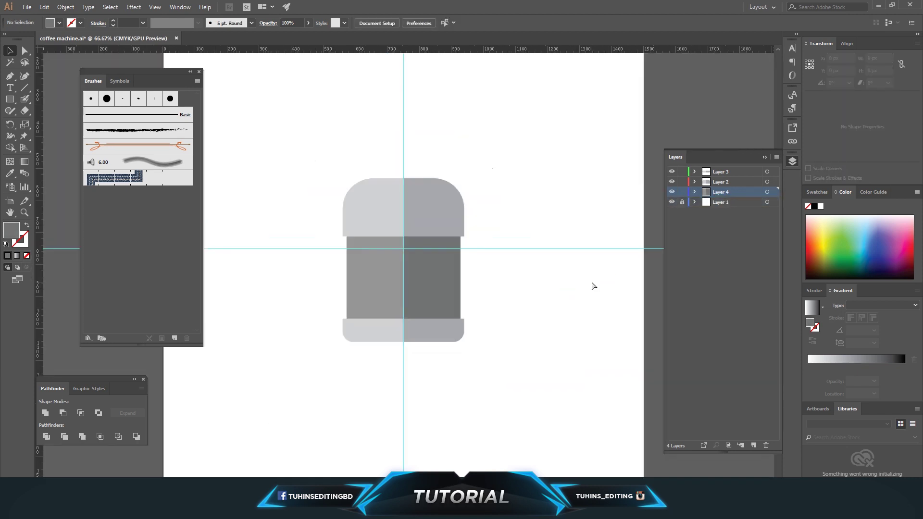
key("ctrl+plus")
key("ctrl+plus")
key("ctrl+plus")
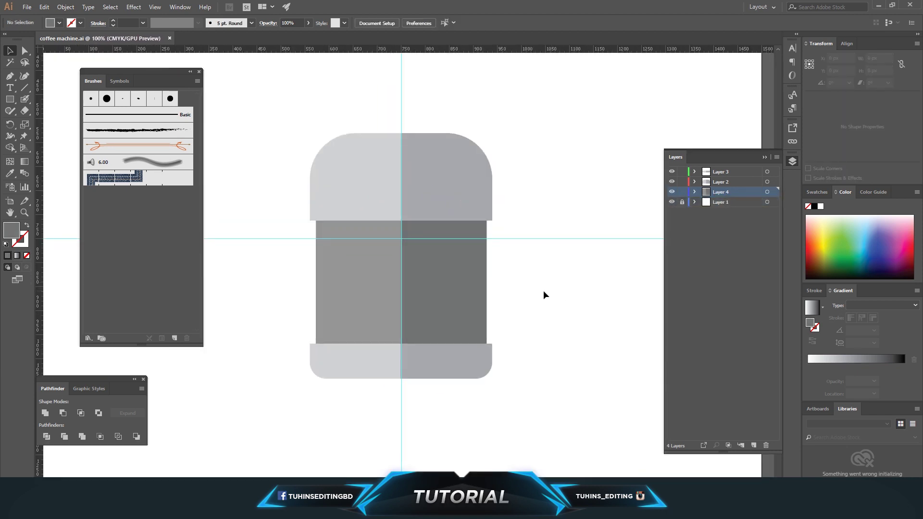
scroll(534, 291, "up", 2)
key("ctrl+plus")
key("ctrl+plus")
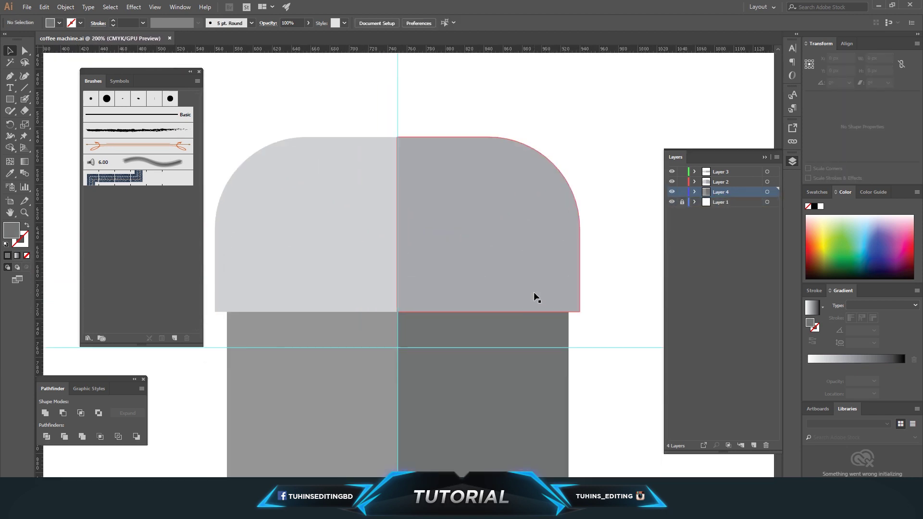
scroll(534, 293, "up", 3)
left_click(11, 100)
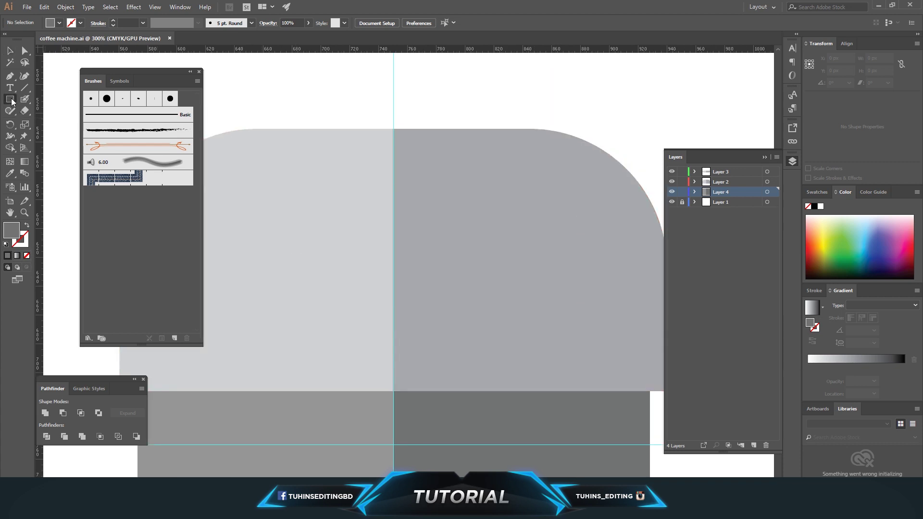
left_click_drag(341, 225, 453, 272)
key("ctrl+z")
Step: On a new top layer with the other layers locked, draw a display rectangle about 120 by 40 px centred on the vertical guide
left_click(725, 173)
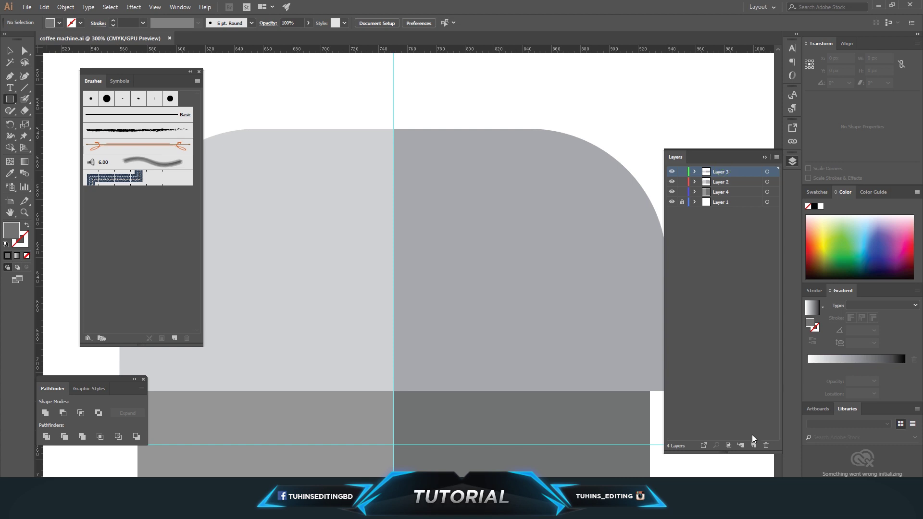
left_click(753, 445)
left_click_drag(327, 211, 458, 255)
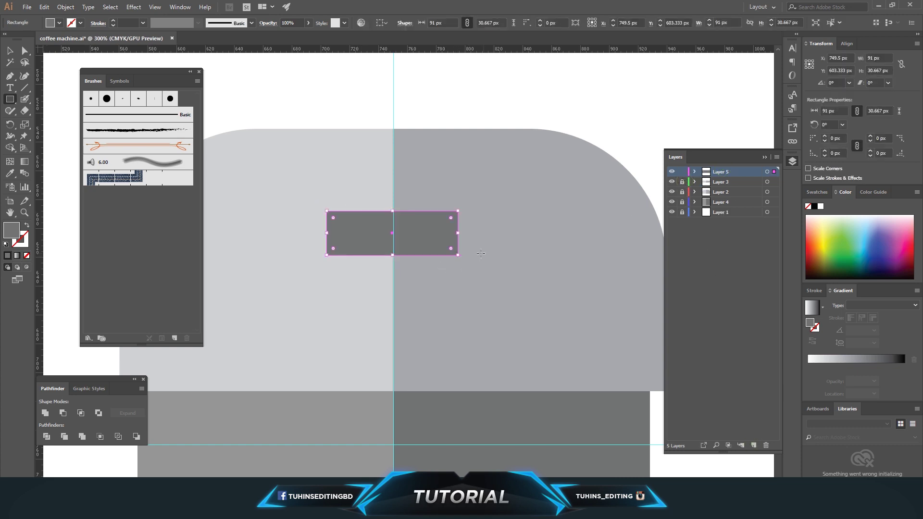
key("v")
left_click_drag(459, 253, 475, 263)
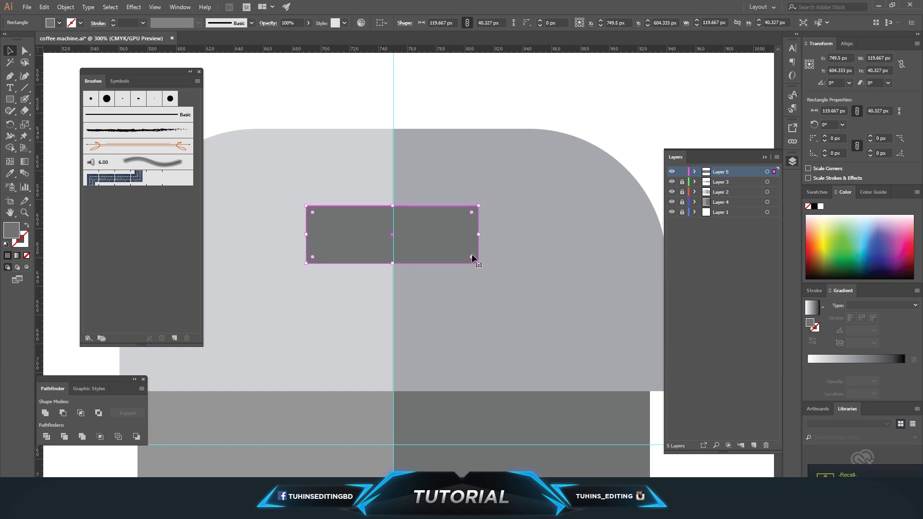
Step: Move the display rectangle slightly down and enlarge it to about 135 by 45.5 px with corners rounded to about 6 px
key("Down")
key("Down")
key("Down")
key("Down")
key("Down")
key("Down")
key("Down")
key("Down")
key("Down")
mouse_move(477, 271)
left_mouse_down()
mouse_move(489, 280)
mouse_move(480, 270)
left_mouse_up()
left_click(467, 86)
left_click(401, 215)
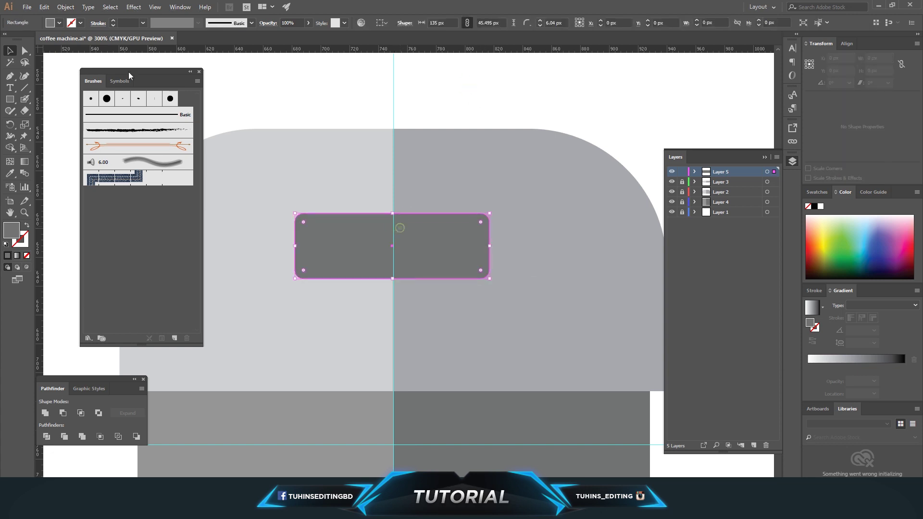
Step: Fill the display rectangle with teal
left_click(60, 23)
left_click(53, 46)
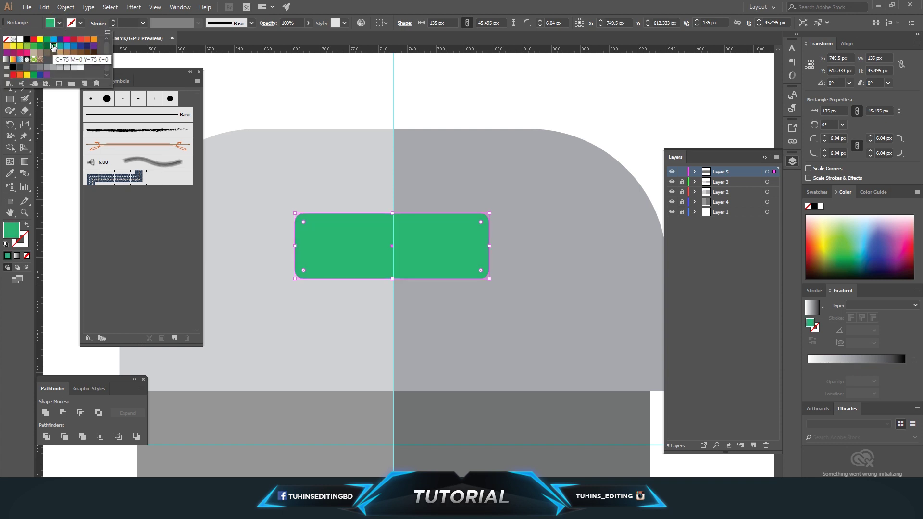
left_click(60, 46)
double_click(12, 231)
left_click(648, 250)
left_click(754, 232)
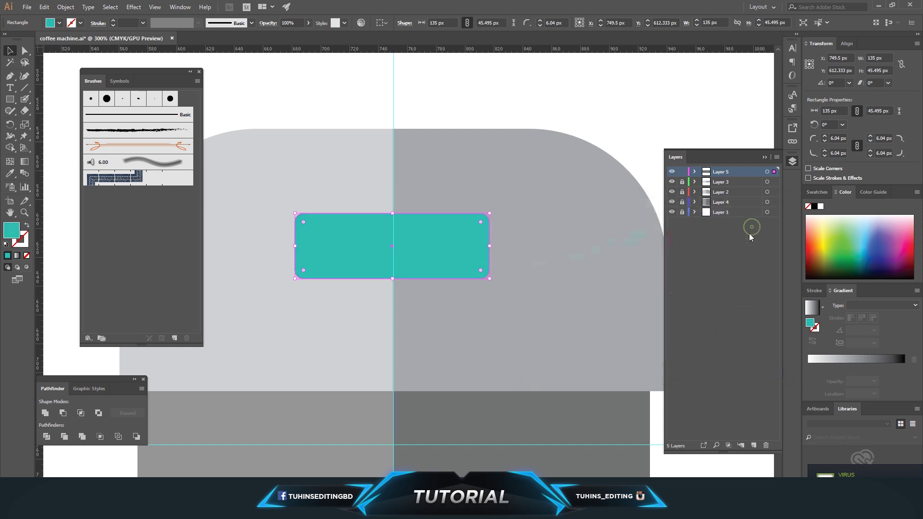
Step: Give the display rectangle a 10 pt dark grey stroke
left_click(59, 23)
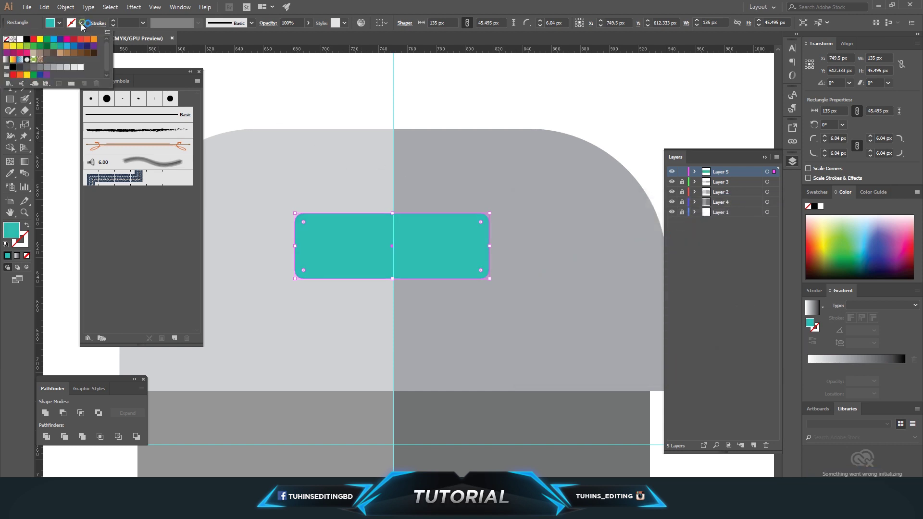
left_click(19, 68)
left_click(305, 2)
left_click(131, 23)
key("Up")
key("Up")
key("Up")
key("Up")
type("10")
key("Return")
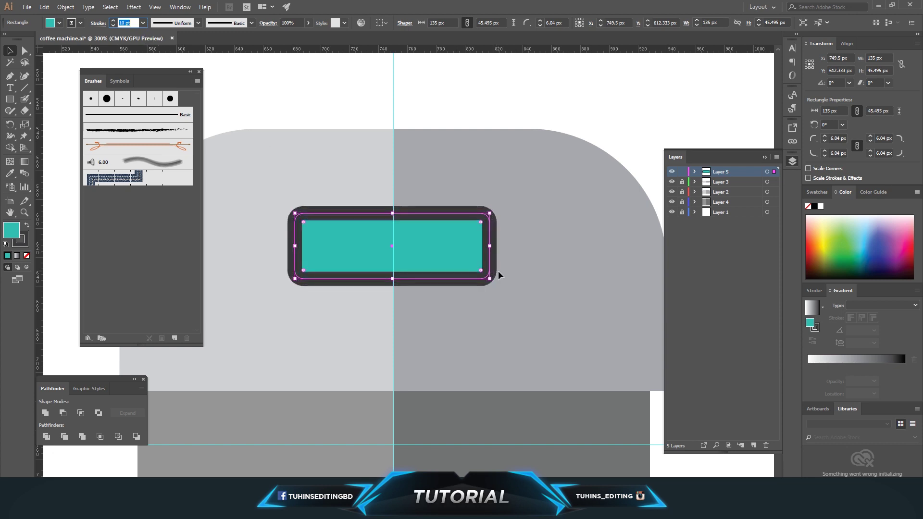
Step: Reduce the display rectangle's corner radius to about 2.4 px
left_click_drag(483, 224, 487, 218)
left_click(441, 112)
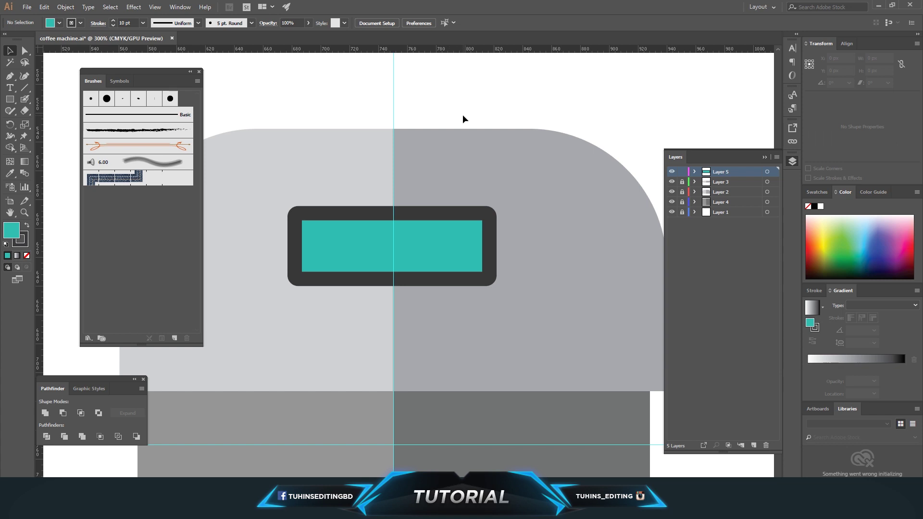
key("ctrl+1")
key("ctrl+plus")
key("ctrl+plus")
key("ctrl+plus")
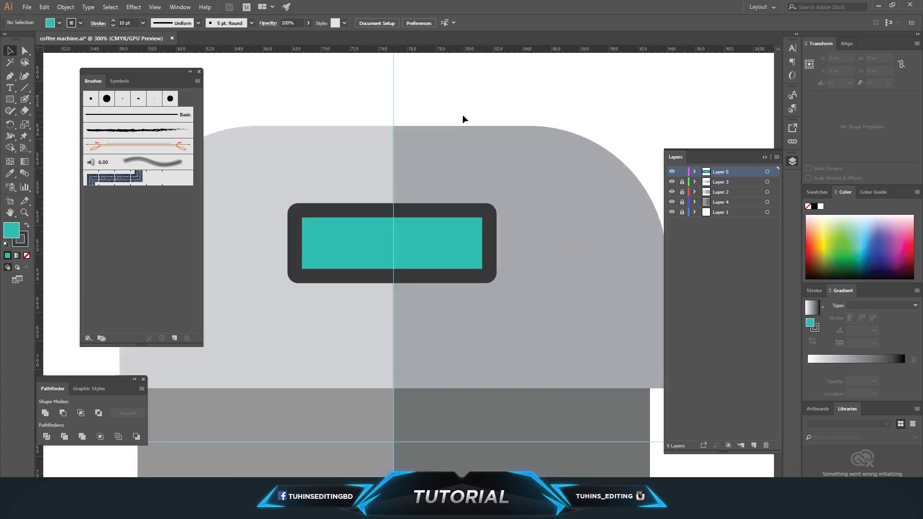
Step: Change the display frame's stroke to a slightly lighter dark grey
left_click(313, 278)
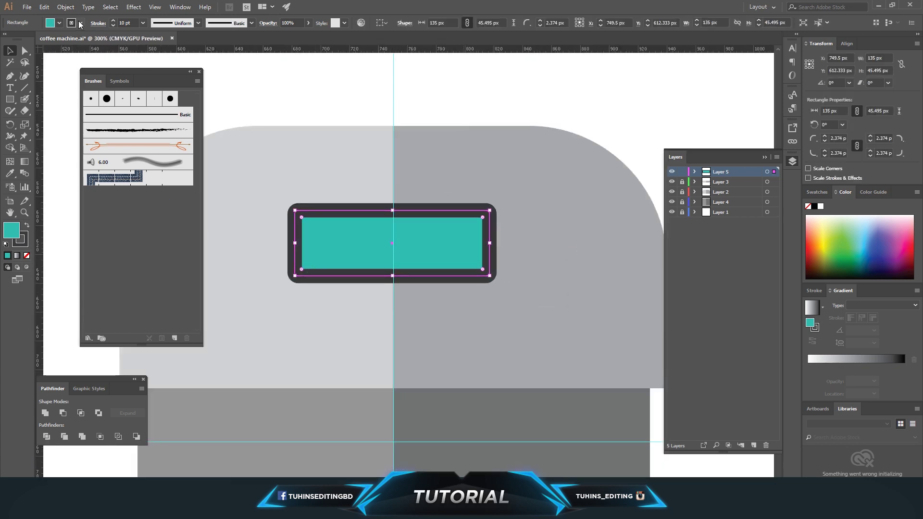
left_click(22, 240)
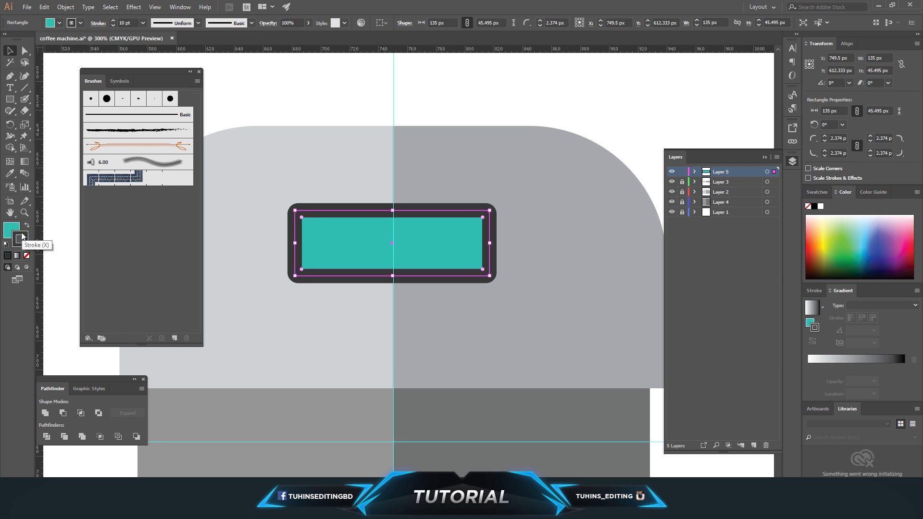
double_click(22, 239)
left_click(754, 232)
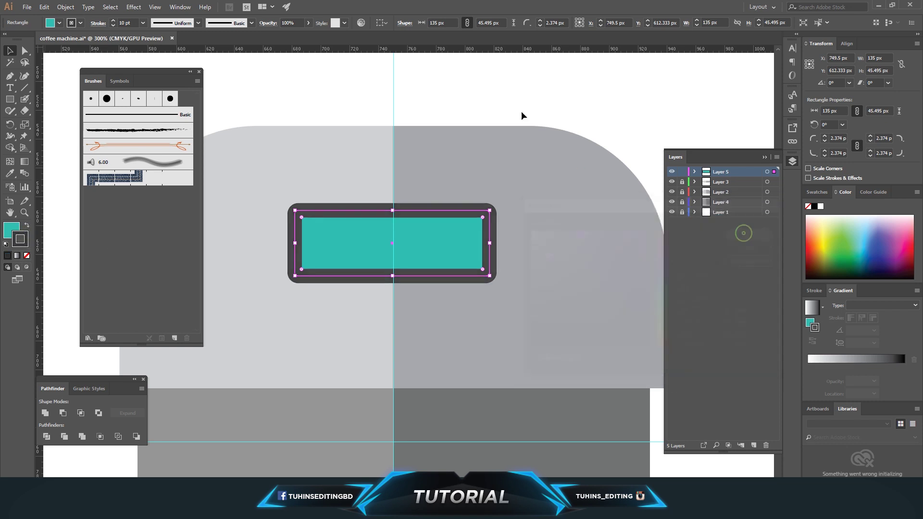
left_click(521, 111)
Step: Draw a 16 px circular button below the display's left end, filled with the frame's dark grey and without a stroke
left_click_drag(10, 99, 39, 123)
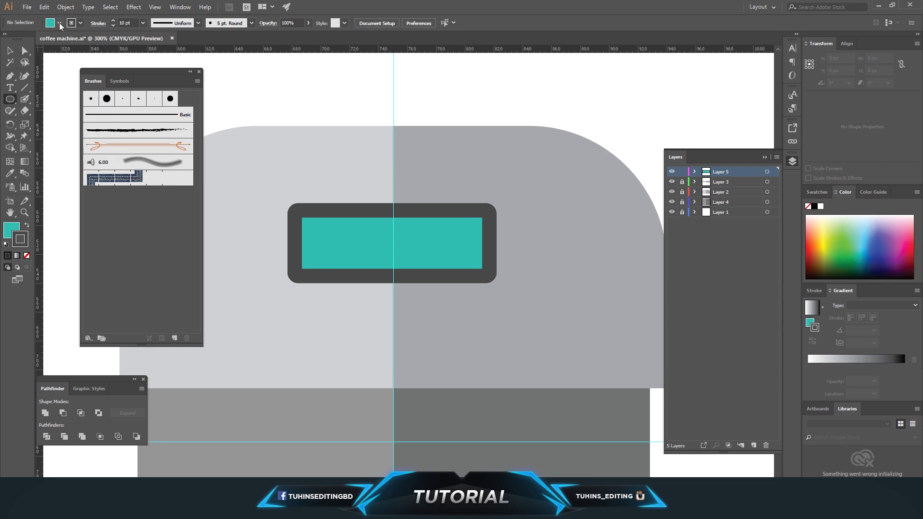
left_click(27, 224)
left_click(81, 23)
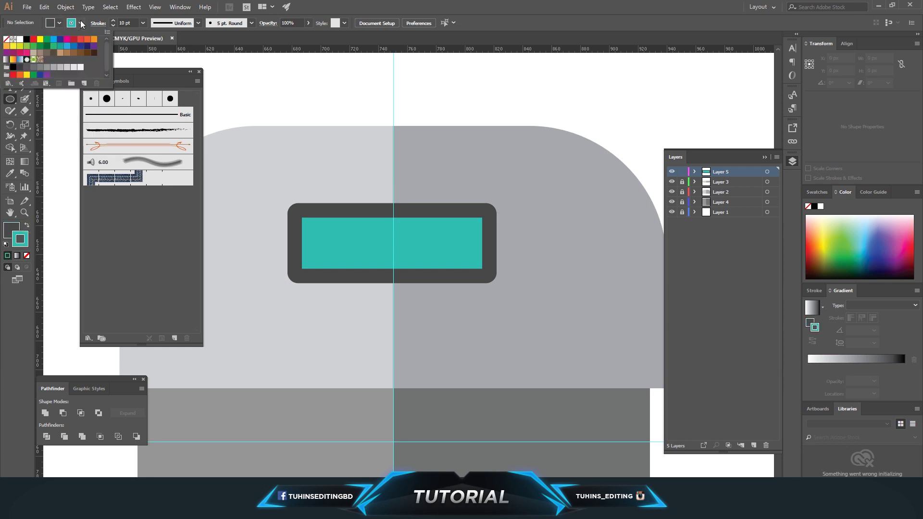
left_click(7, 40)
left_click_drag(301, 306, 324, 330)
left_click(9, 50)
Step: Copy the round button and place the duplicate level with it, just left of the vertical guide
key("ctrl+c")
left_click(373, 324)
key("ctrl+v")
left_click_drag(408, 274, 373, 326)
key("ctrl+v")
left_click_drag(404, 268, 418, 324)
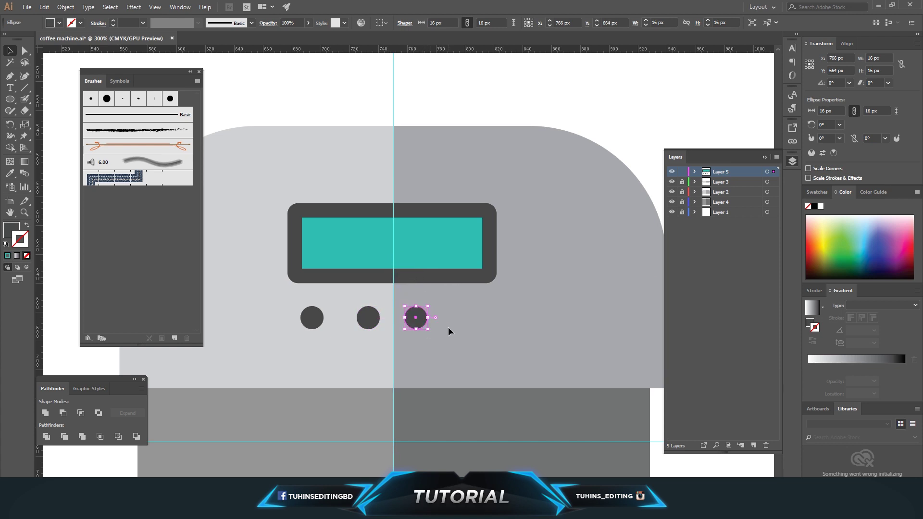
left_click(449, 330)
left_click(415, 318)
key("Delete")
Step: Duplicate the pair of round buttons and place the copies to the right to complete a row of four below the display
left_click(368, 318)
left_click(312, 318, "shift")
key("ctrl+c")
key("ctrl+v")
left_click_drag(381, 279, 423, 325)
left_click(468, 349)
key("ctrl+minus")
key("ctrl+minus")
key("ctrl+minus")
key("ctrl+minus")
key("ctrl+minus")
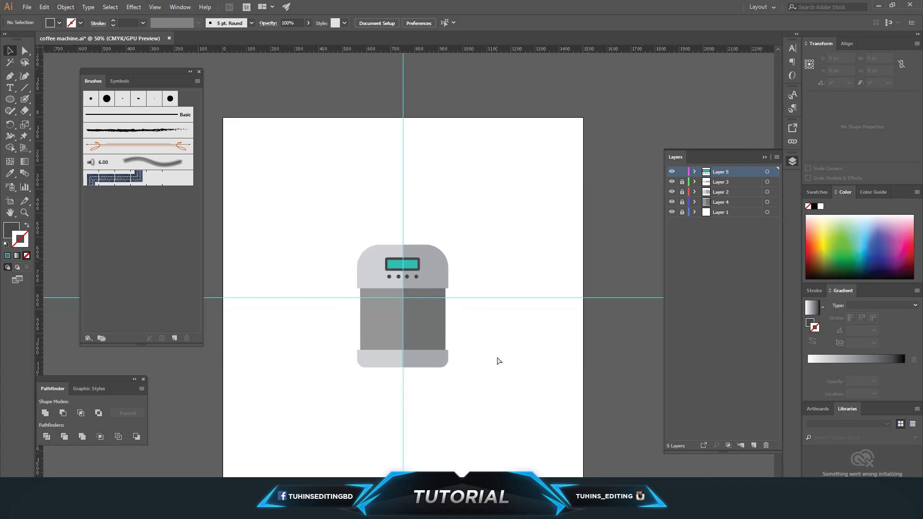
Step: Recolour the four round buttons below the display to the mid grey #666666, starting from the sampled body grey
key("ctrl+plus")
key("ctrl+plus")
key("ctrl+plus")
key("ctrl+plus")
key("ctrl+plus")
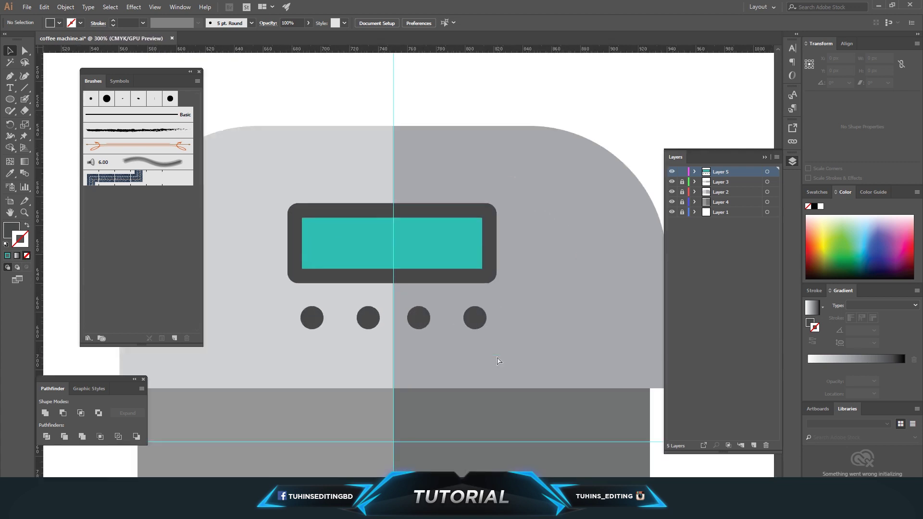
left_click(309, 321)
left_click(368, 319, "shift")
left_click(420, 324, "shift")
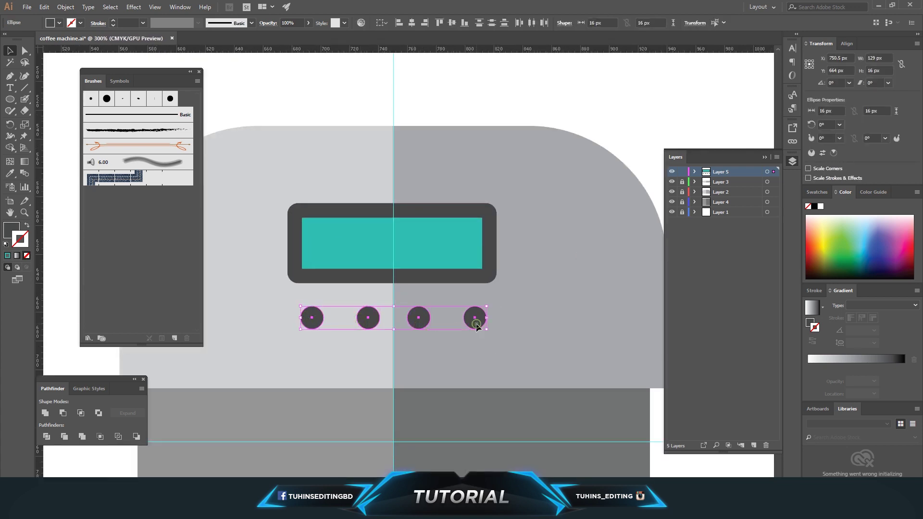
key("i")
left_click(455, 399)
double_click(11, 229)
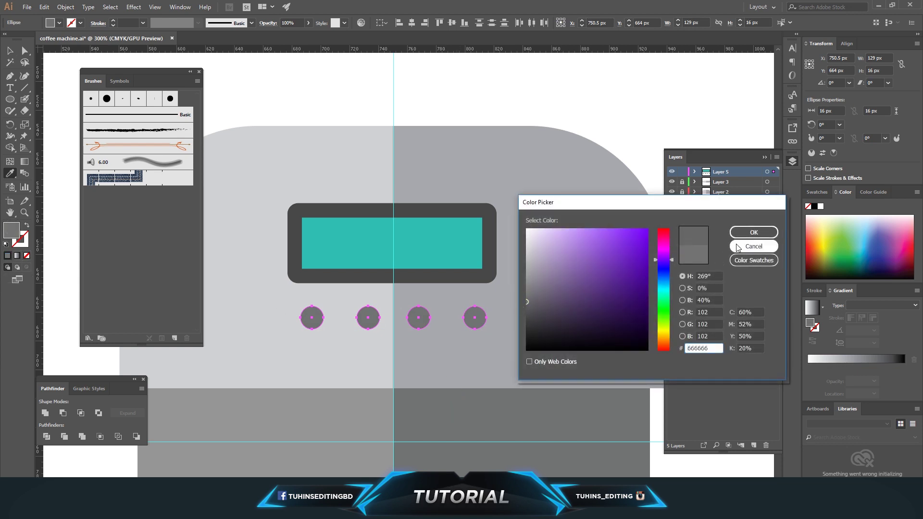
left_click(743, 233)
left_click(8, 51)
left_click(338, 96)
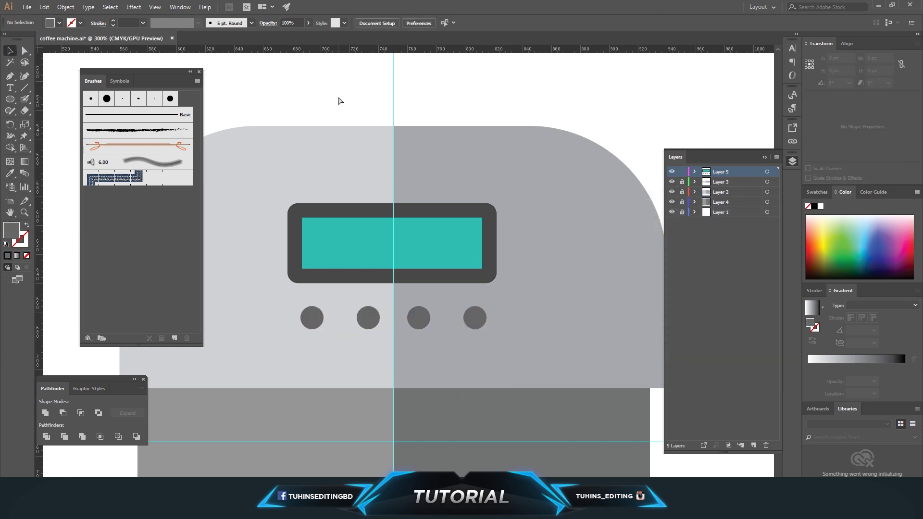
key("ctrl+minus")
key("ctrl+minus")
key("ctrl+minus")
key("ctrl+minus")
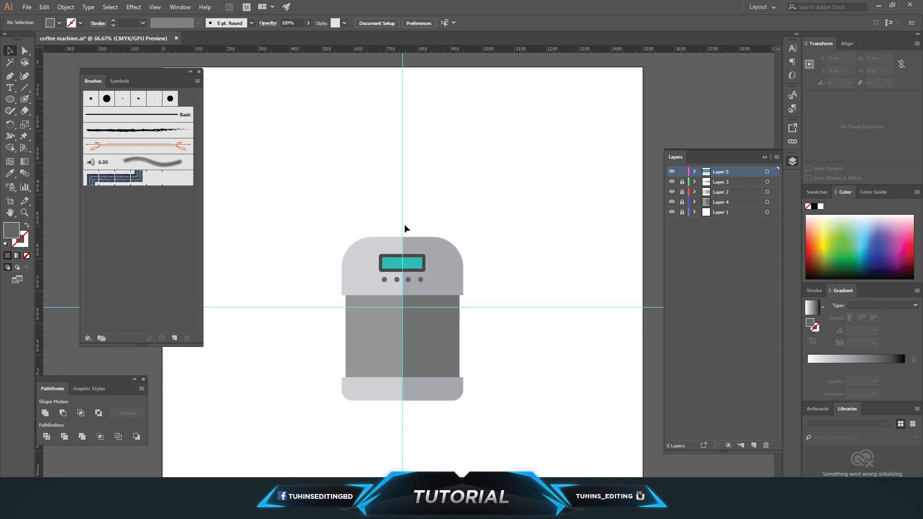
scroll(421, 252, "up", 4)
left_click(421, 251)
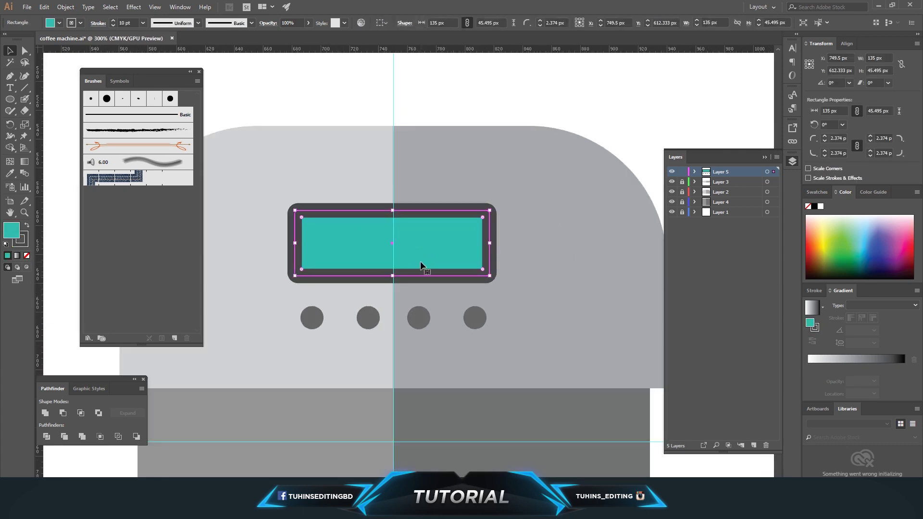
key("ctrl+c")
key("ctrl+v")
left_click_drag(438, 236, 411, 94)
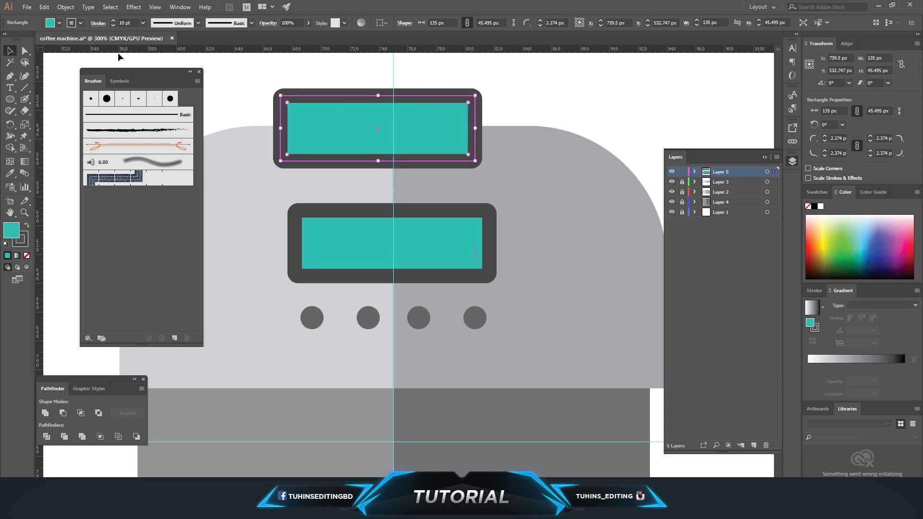
left_click(80, 23)
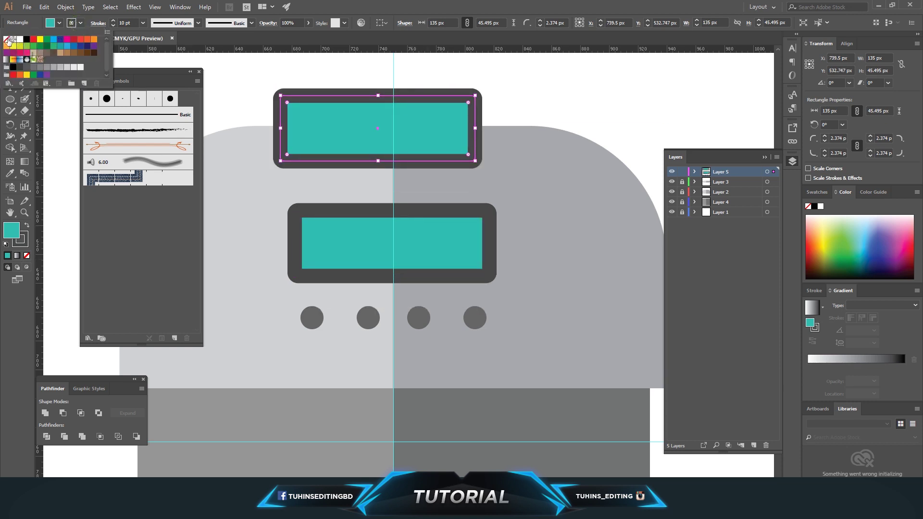
left_click(6, 39)
mouse_move(452, 130)
left_mouse_down()
mouse_move(454, 231)
mouse_move(443, 228)
mouse_move(444, 244)
mouse_move(449, 132)
left_mouse_up()
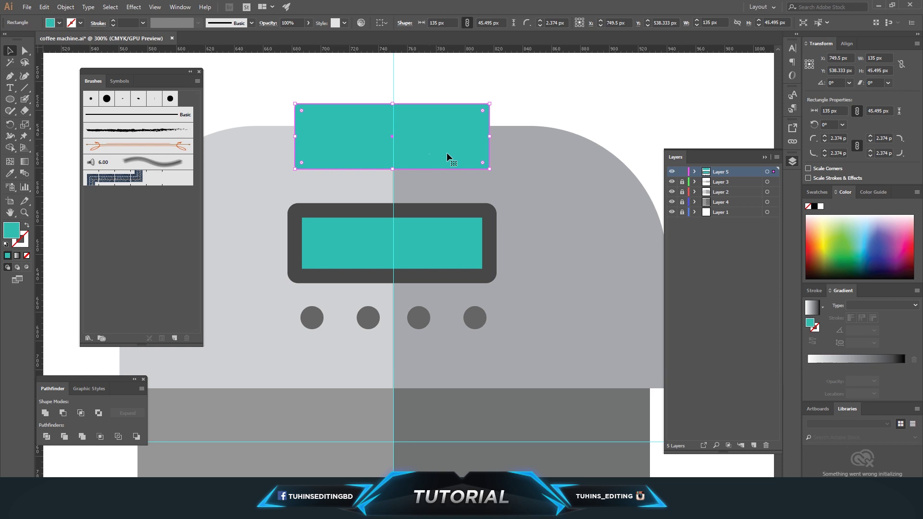
left_click_drag(489, 169, 448, 146)
left_click_drag(428, 133, 468, 139)
key("Delete")
left_click(410, 218)
left_click(478, 111)
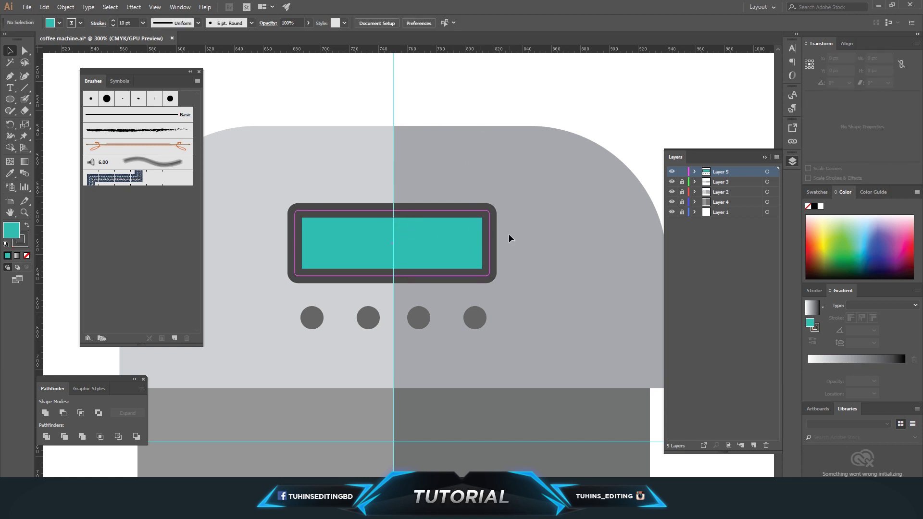
Step: Draw a closed rectangle of about 61 × 36 px with the Pen tool, covering the display's teal area right of the vertical guide
key("ctrl+equal")
key("ctrl+equal")
key("ctrl+equal")
scroll(509, 233, "up", 2)
key("p")
left_click(376, 178)
left_click(612, 178)
left_click(612, 314)
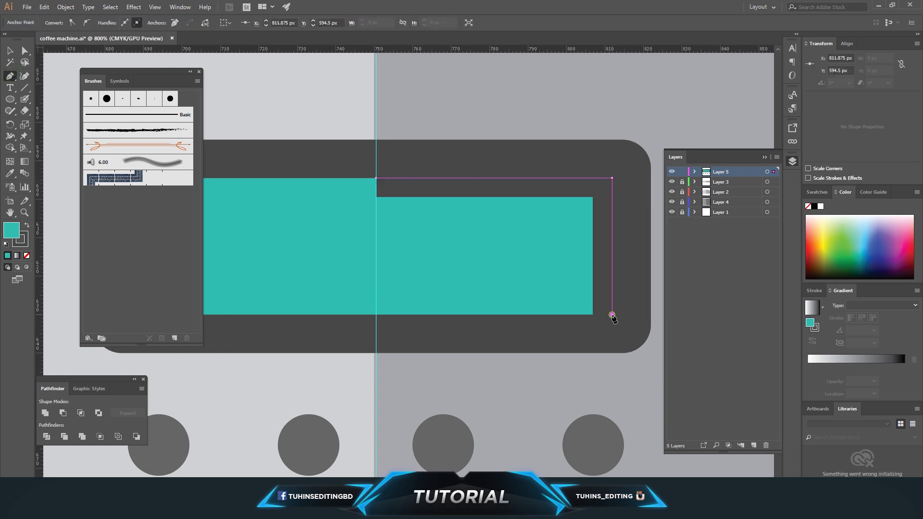
left_click(376, 315)
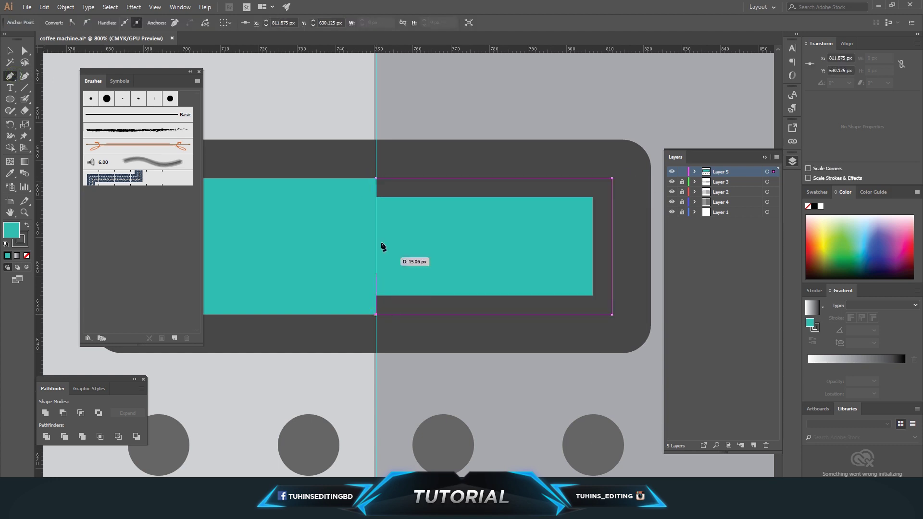
left_click(376, 178)
key("v")
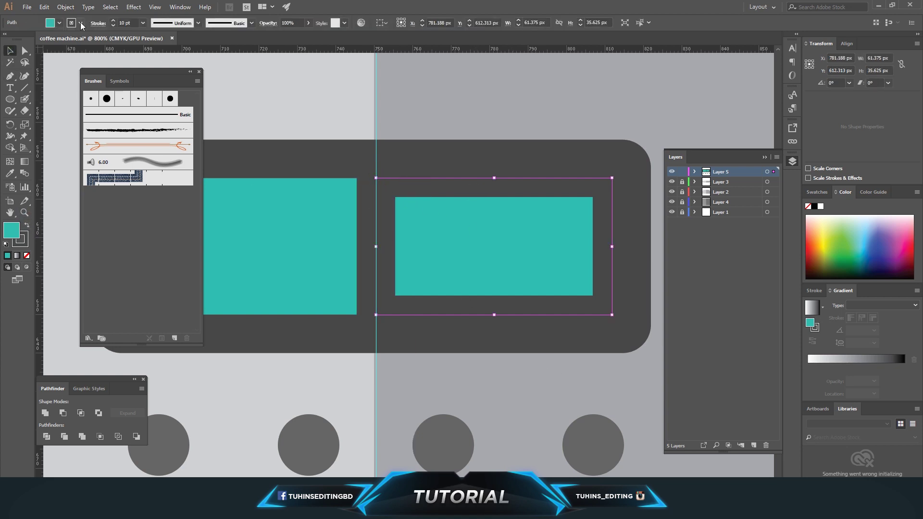
Step: Remove the stroke from the display's right-half rectangle and change its fill to a darker teal
left_click(73, 23)
left_click(9, 44)
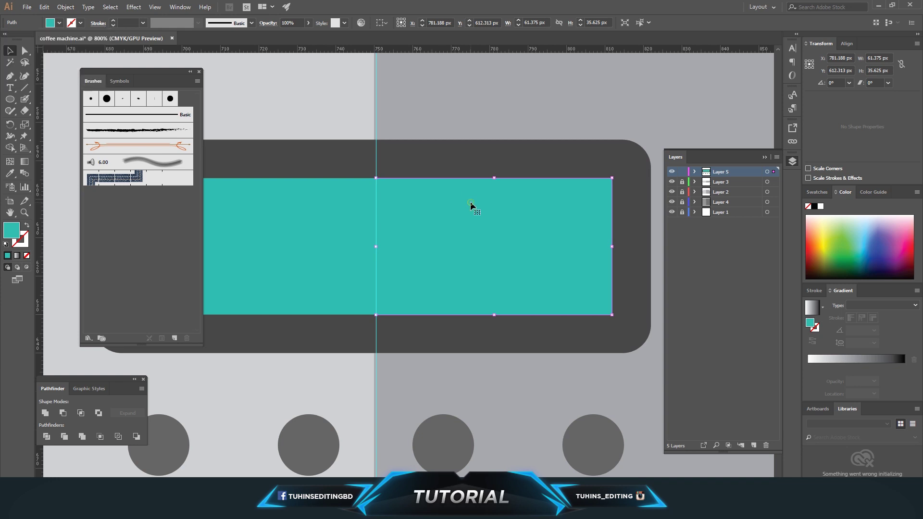
double_click(9, 229)
left_click_drag(610, 262, 628, 275)
left_click(757, 231)
key("ctrl+minus")
key("ctrl+minus")
key("ctrl+minus")
key("ctrl+minus")
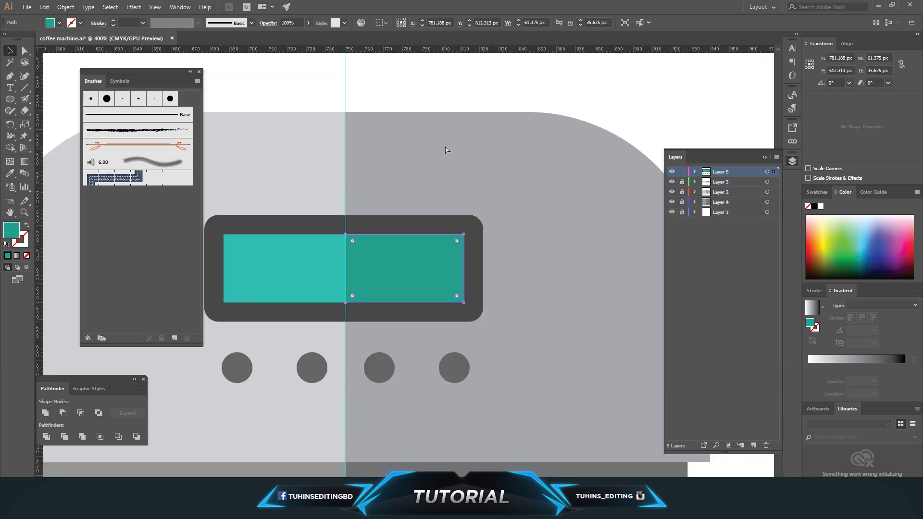
left_click(446, 145)
Step: Check the artwork with Layer 1 and the guides temporarily hidden, and save the document
scroll(447, 145, "down", 3)
left_click(673, 212)
key("ctrl+minus")
key("ctrl+minus")
key("ctrl+minus")
key("ctrl+plus")
key("ctrl+plus")
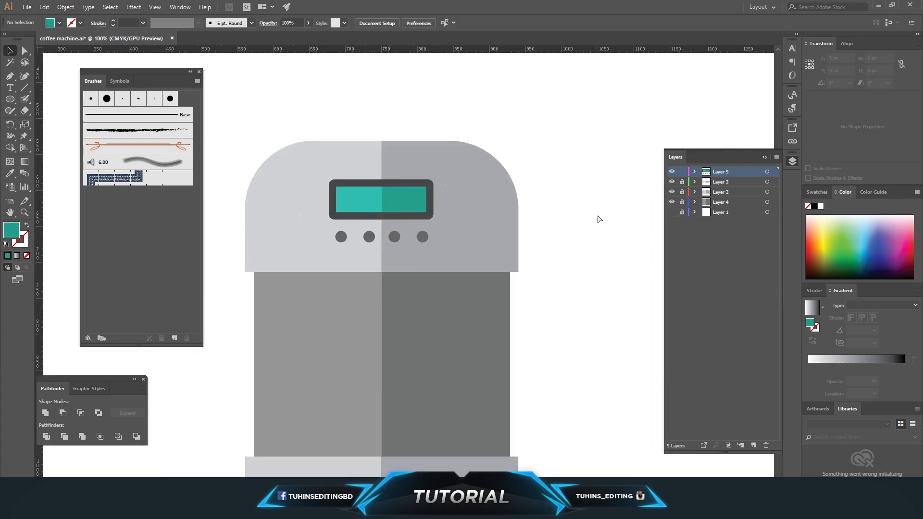
left_click(672, 212)
scroll(532, 289, "down", 3)
key("ctrl+s")
Step: Lock Layer 5 and, on a new top layer, draw a rectangle about 106.5 × 38.75 px centred below the guides' intersection
key("ctrl+plus")
key("ctrl+plus")
key("ctrl+plus")
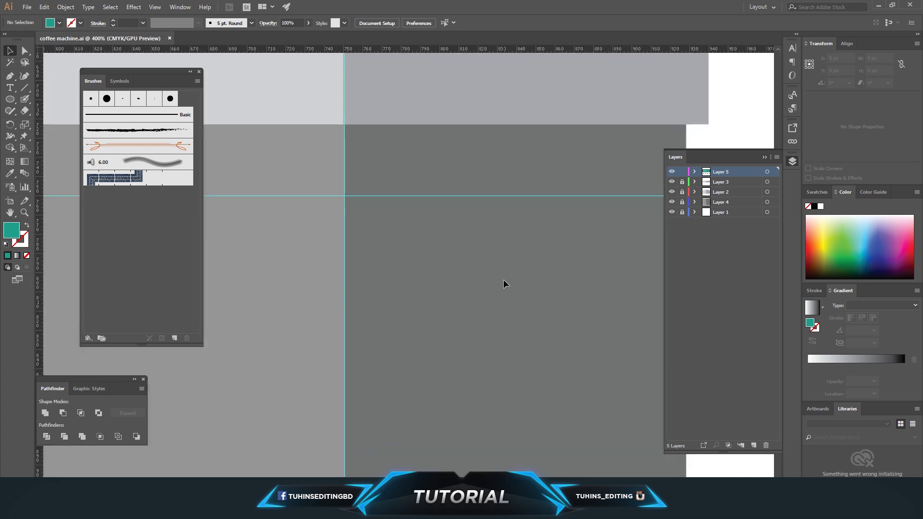
left_click_drag(620, 265, 676, 334)
left_click(755, 445)
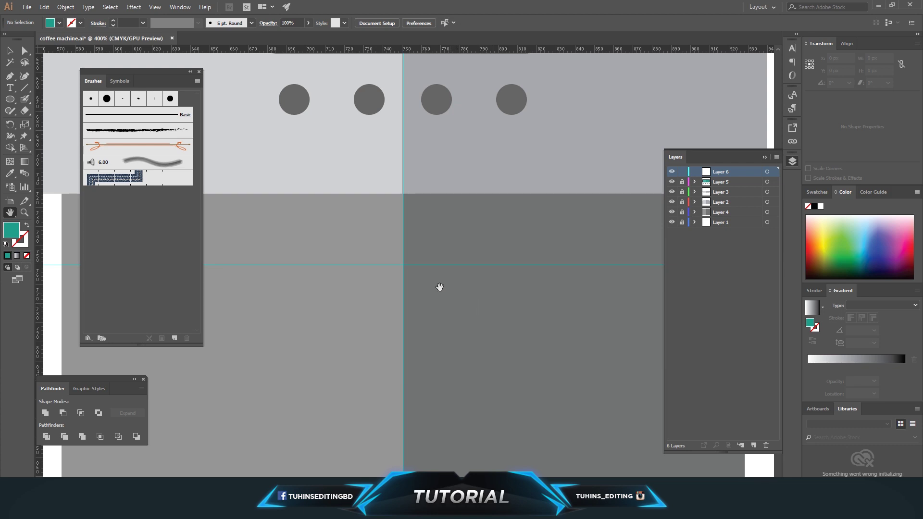
left_click_drag(14, 100, 48, 97)
mouse_move(301, 265)
left_mouse_down()
mouse_move(343, 302)
mouse_move(507, 339)
left_mouse_up()
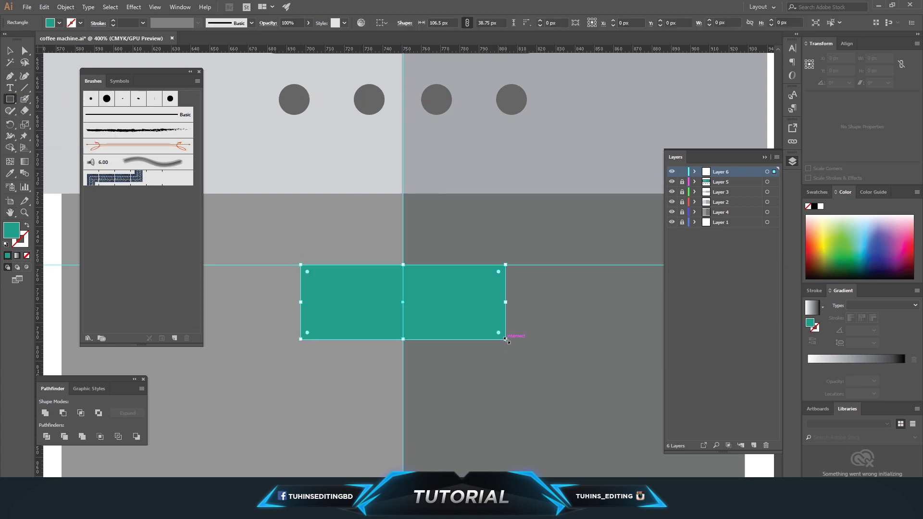
Step: Fill the new rectangle with the display frame's dark grey and remove its stroke
key("i")
left_click(293, 99)
scroll(426, 262, "up", 4)
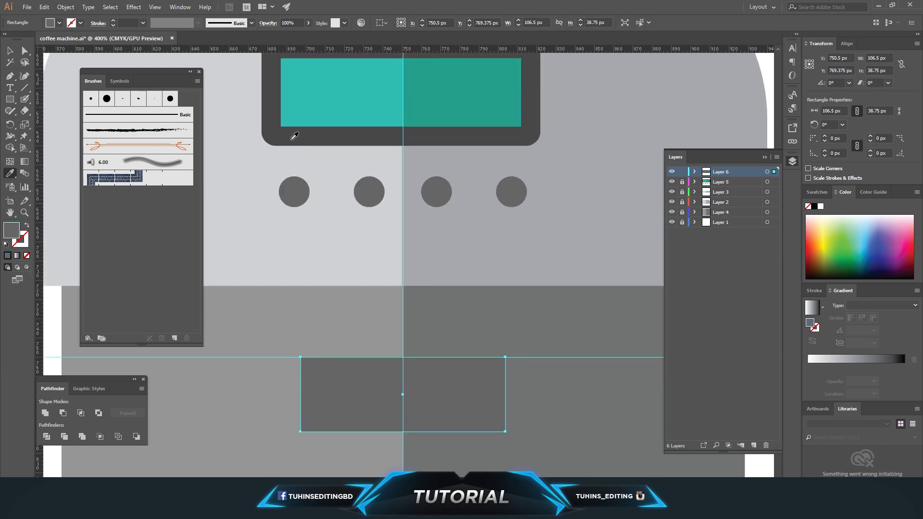
left_click(295, 136)
scroll(426, 321, "down", 2)
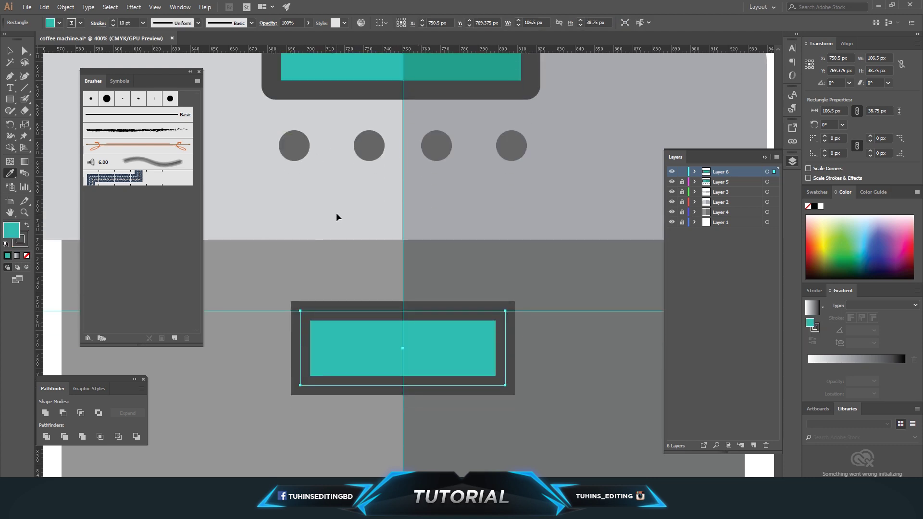
left_click(26, 230)
left_click(71, 23)
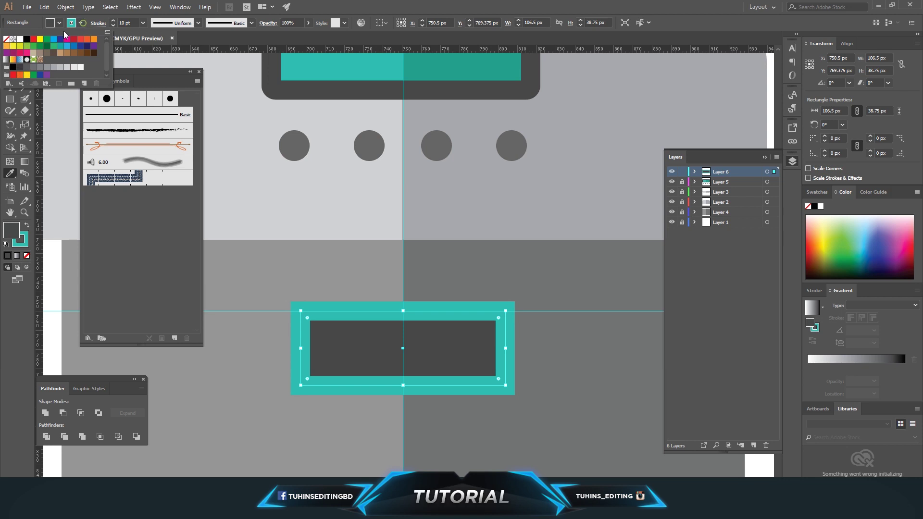
left_click(9, 39)
key("Escape")
key("v")
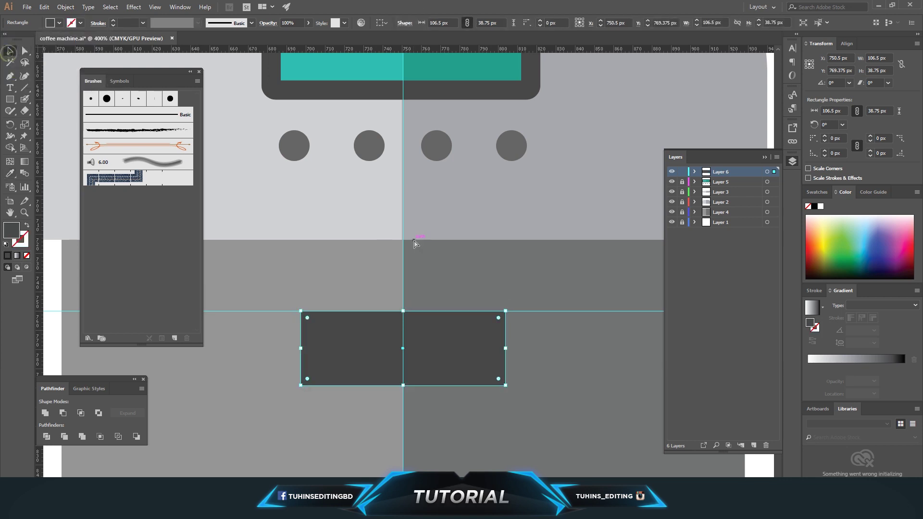
Step: Enlarge the dark rectangle to about 129 × 43.75 px, centred on the vertical guide with its top edge on the horizontal guide
key("ctrl+minus")
key("ctrl+minus")
key("ctrl+plus")
key("ctrl+plus")
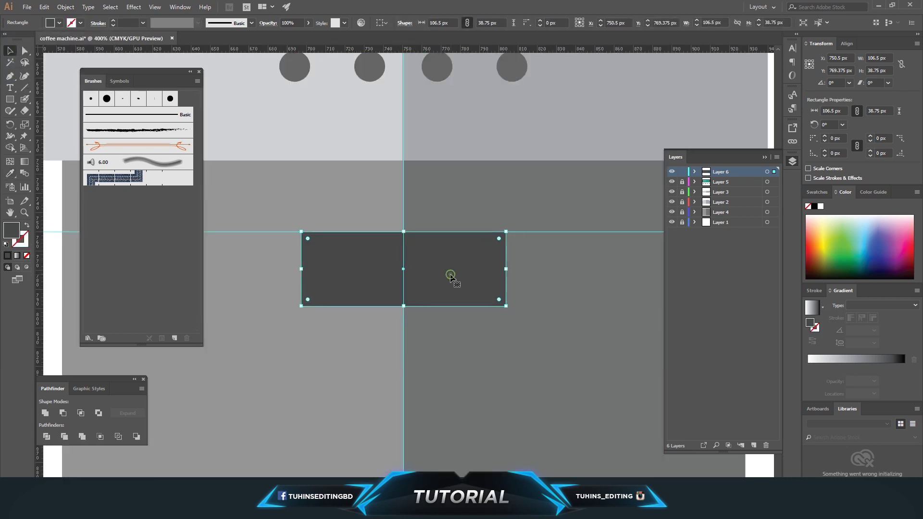
left_click_drag(506, 306, 528, 316)
left_click_drag(460, 280, 460, 288)
left_click_drag(404, 323, 407, 316)
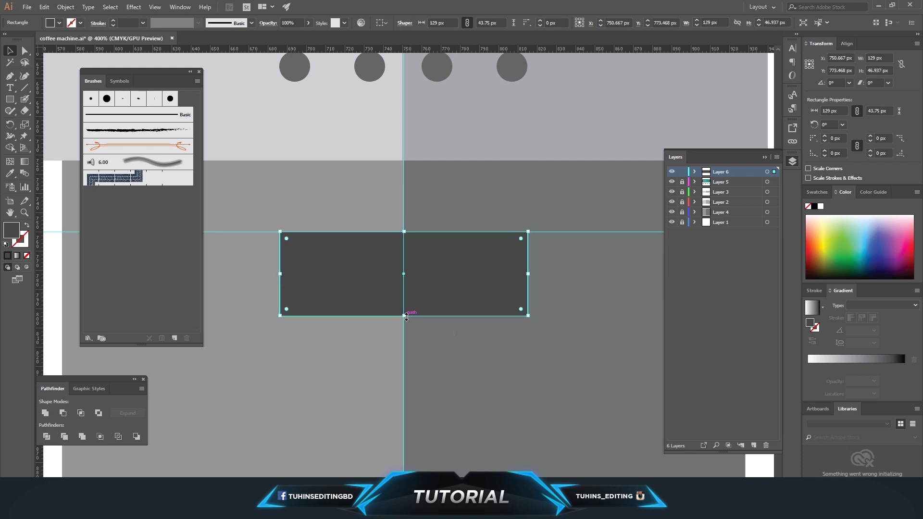
Step: Cover the dark rectangle's right half with a 64.5 × 43.75 px duplicate filled in a darker grey
mouse_move(443, 298)
left_mouse_down()
mouse_move(430, 288)
mouse_move(454, 291)
left_mouse_up()
left_click_drag(282, 275, 415, 281)
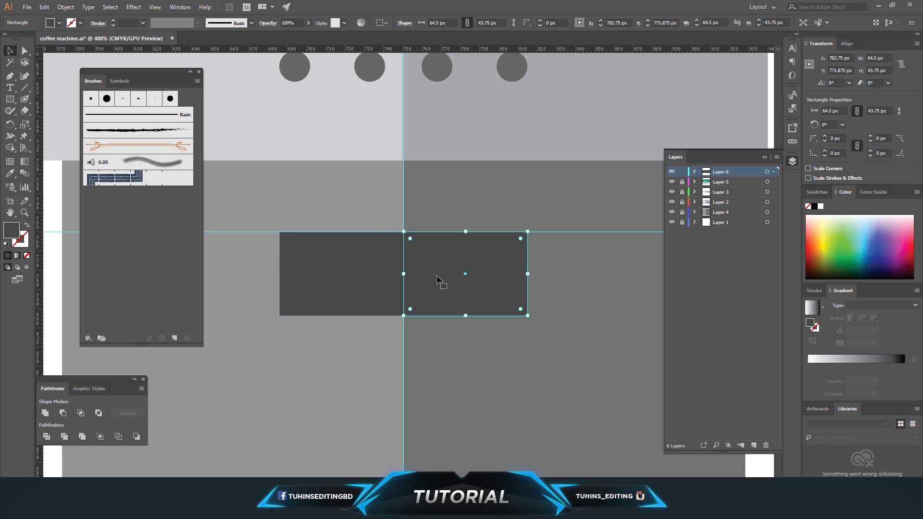
double_click(15, 232)
left_click(530, 325)
left_click(747, 234)
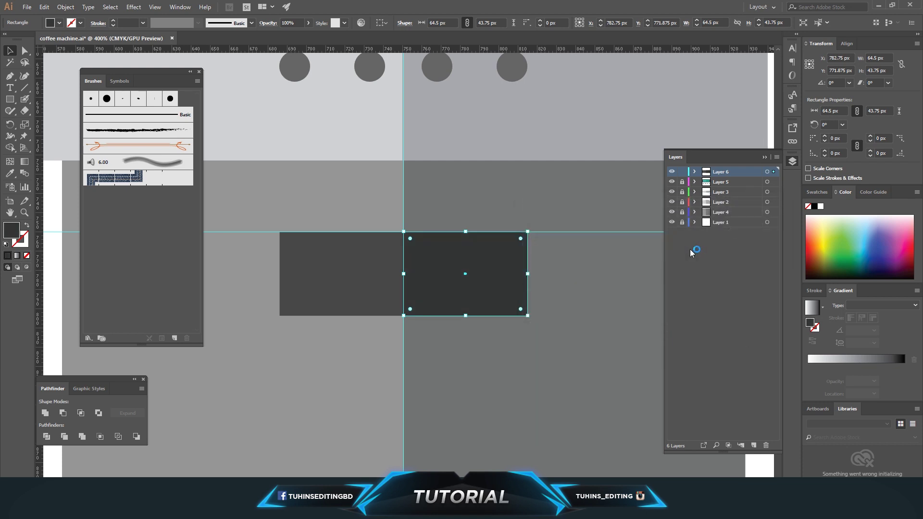
key("ctrl+0")
left_click(525, 299)
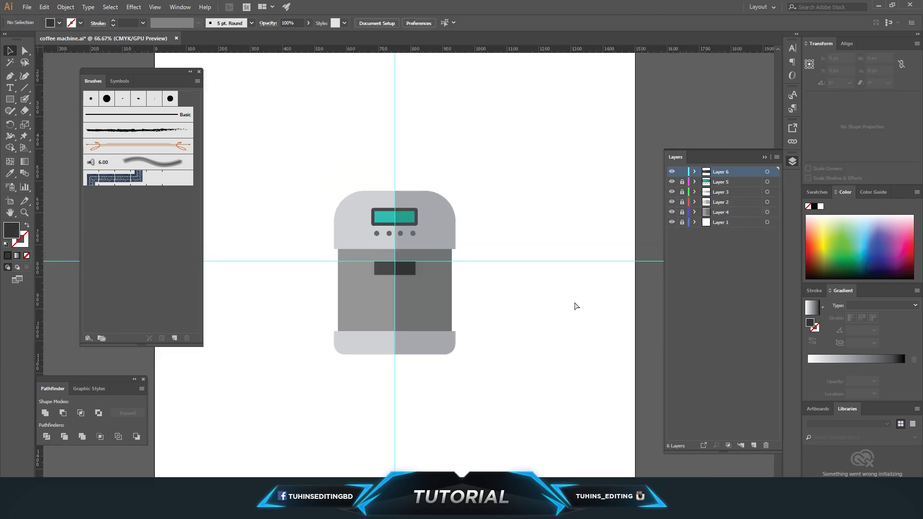
Step: Reduce the height of both dark rectangle halves together to 40 px, keeping their top edge in place
key("ctrl+plus")
key("ctrl+plus")
key("ctrl+plus")
key("ctrl+plus")
key("ctrl+plus")
left_click(427, 278)
left_click(308, 266, "shift")
left_click_drag(343, 306, 347, 298)
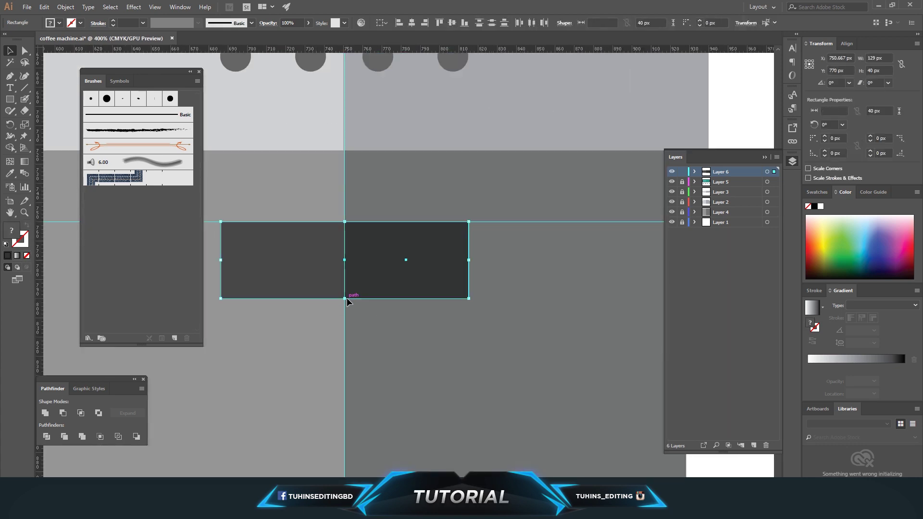
Step: Move both dark rectangle halves straight up to Y 746 px, just below the machine's top section
key("ctrl+minus")
key("ctrl+minus")
key("ctrl+minus")
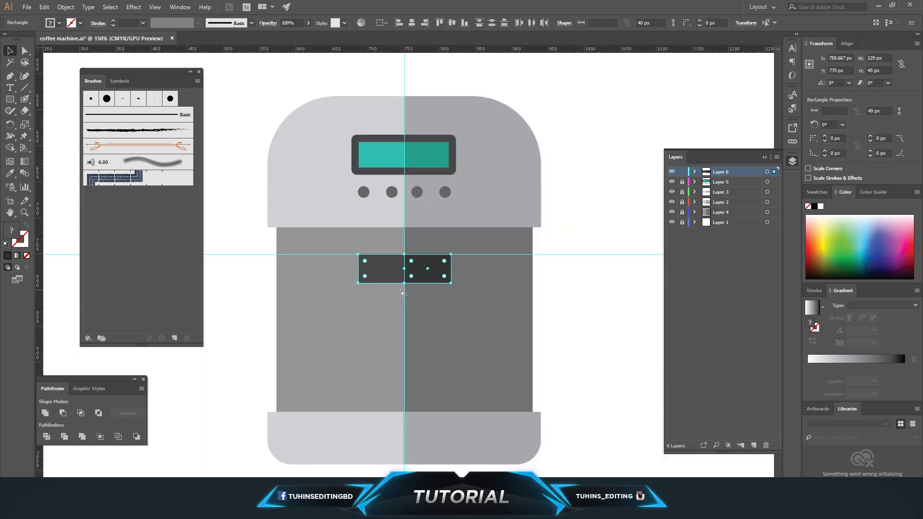
key("Up")
key("Up")
key("Up")
key("Up")
key("Up")
key("Up")
key("Up")
key("Up")
key("Up")
key("Up")
key("Up")
key("Up")
key("Up")
key("Up")
key("Up")
key("Up")
key("Up")
key("Up")
key("Up")
key("Up")
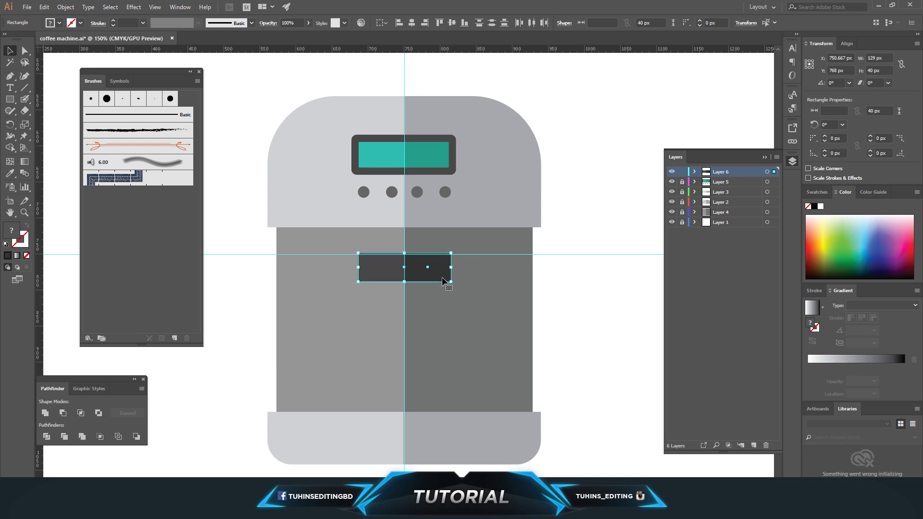
key("Up")
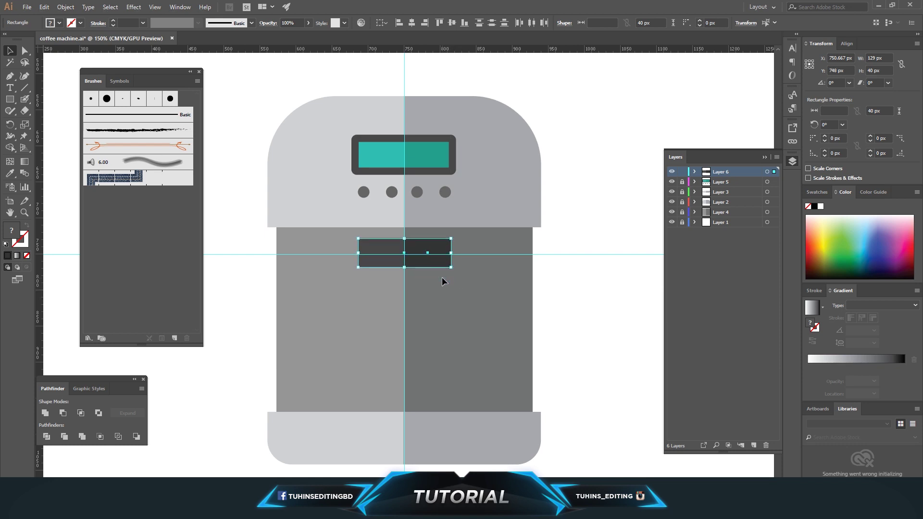
Step: Lock Layer 6 and add two new empty layers between it and Layer 5
left_click(682, 172)
left_click(754, 446)
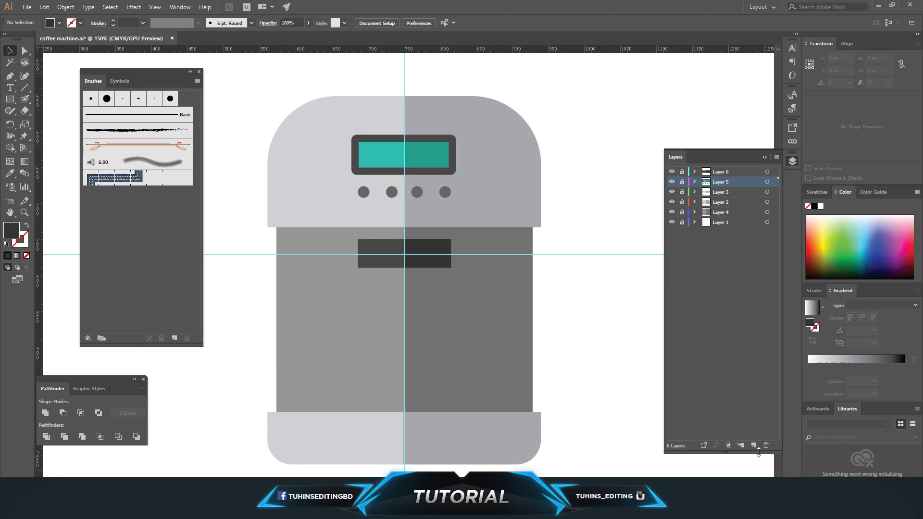
left_click(755, 446)
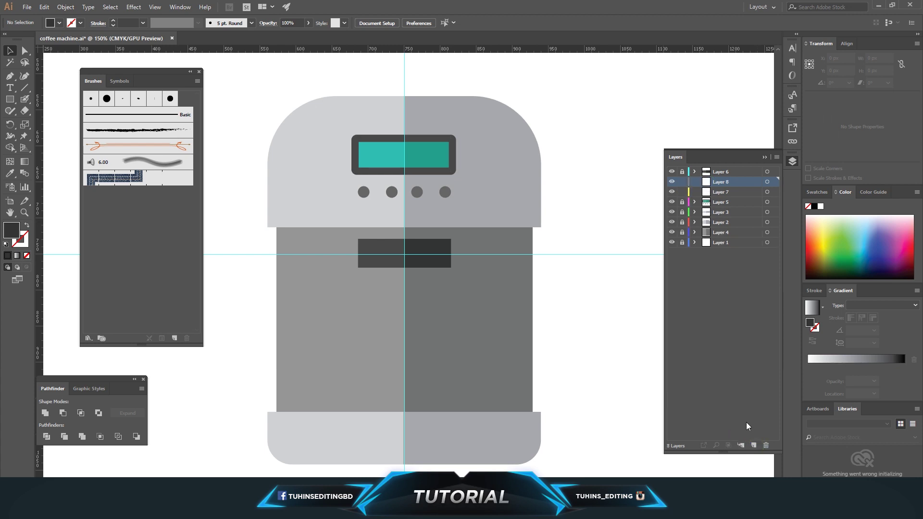
key("ctrl+equal")
key("ctrl+equal")
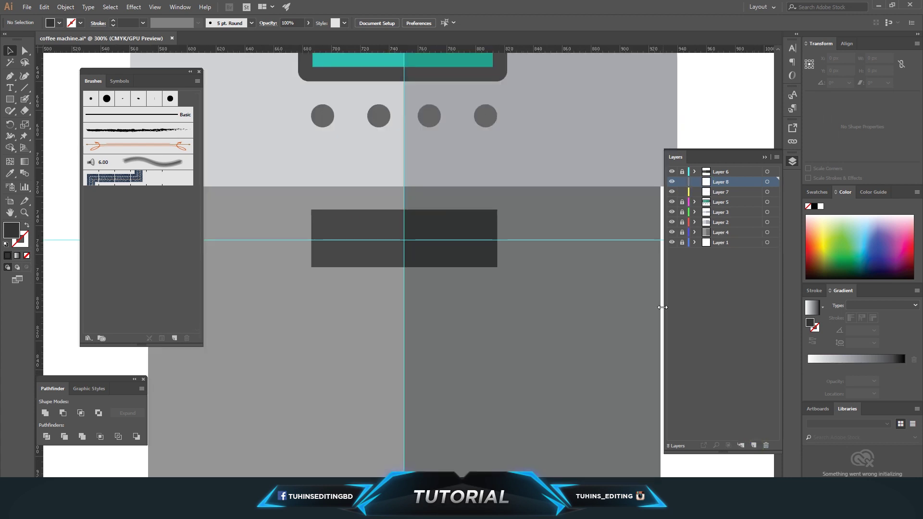
Step: Draw an 88.667 × 36.667 px rectangle centred behind the dark block's upper edge and fill it with near-black #161616
scroll(465, 247, "up", 1)
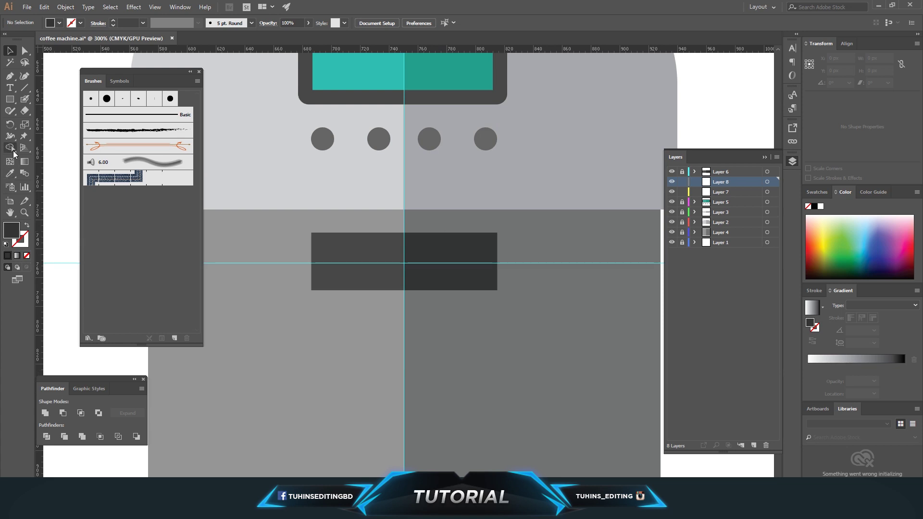
left_click(9, 99)
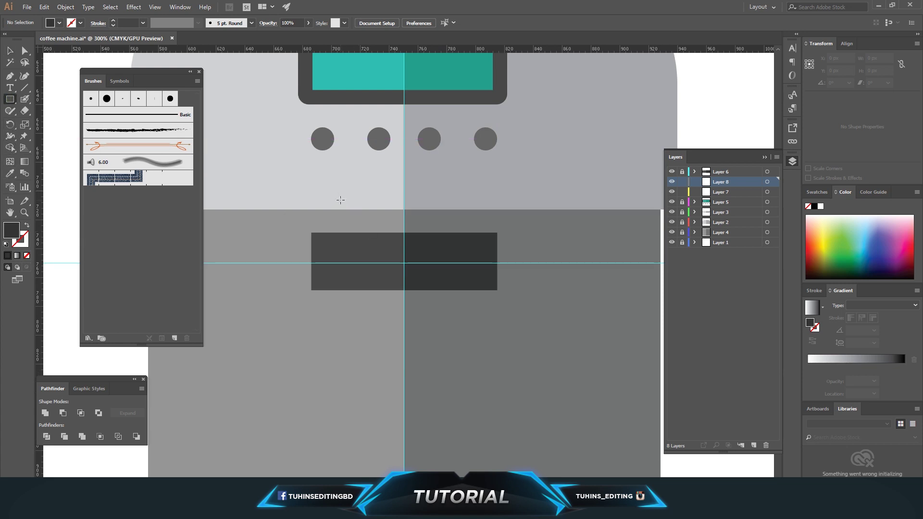
left_click_drag(340, 200, 469, 253)
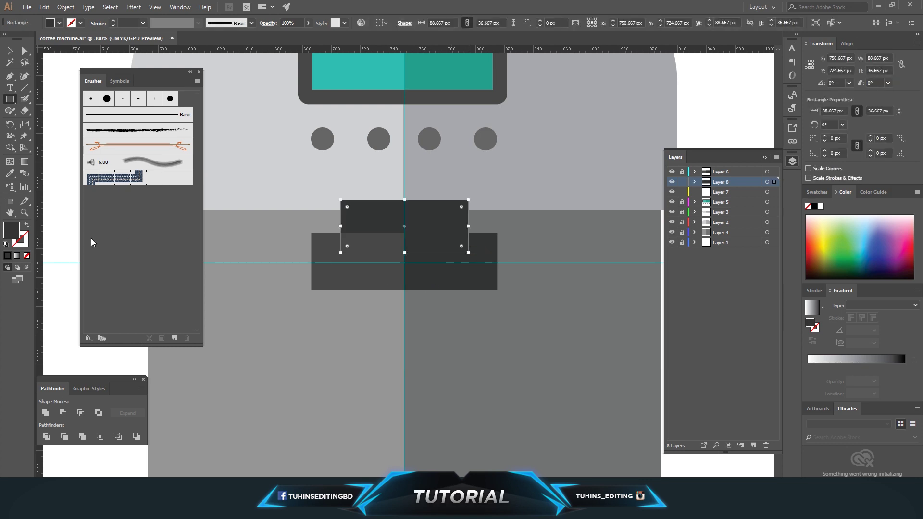
double_click(15, 231)
left_click(547, 336)
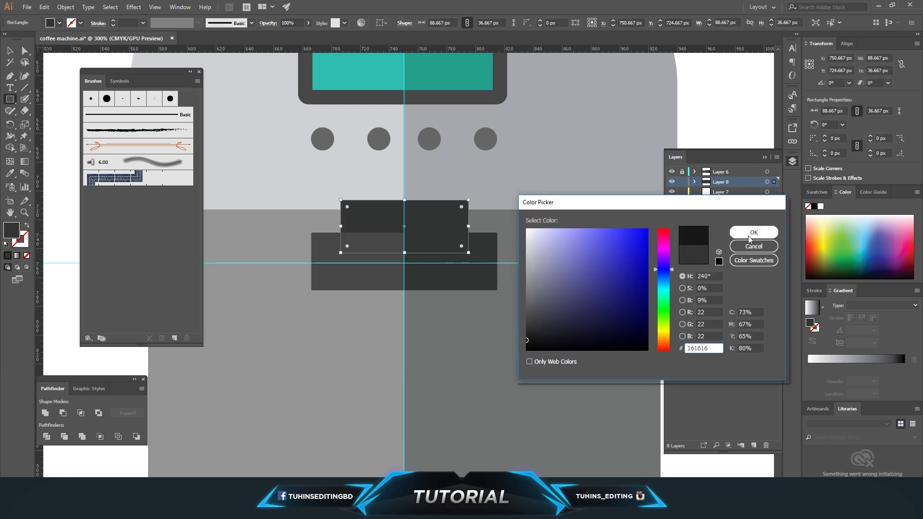
left_click(760, 231)
Step: Reduce the black rectangle's height to 30 px by lowering its top edge to the bottom of the machine's top section
key("v")
left_click_drag(405, 200, 407, 211)
left_click(519, 256)
key("ctrl+minus")
key("ctrl+minus")
key("ctrl+minus")
key("ctrl+plus")
key("ctrl+plus")
key("ctrl+plus")
Step: Duplicate the black rectangle straight down so that the copy protrudes below the dark two-tone block
left_click(454, 230)
left_click_drag(454, 230, 453, 269)
key("Down")
key("Down")
key("Down")
key("Down")
key("Down")
key("Down")
key("Down")
key("Down")
key("Down")
key("Down")
key("Down")
key("Down")
key("Down")
key("Down")
key("Down")
key("Down")
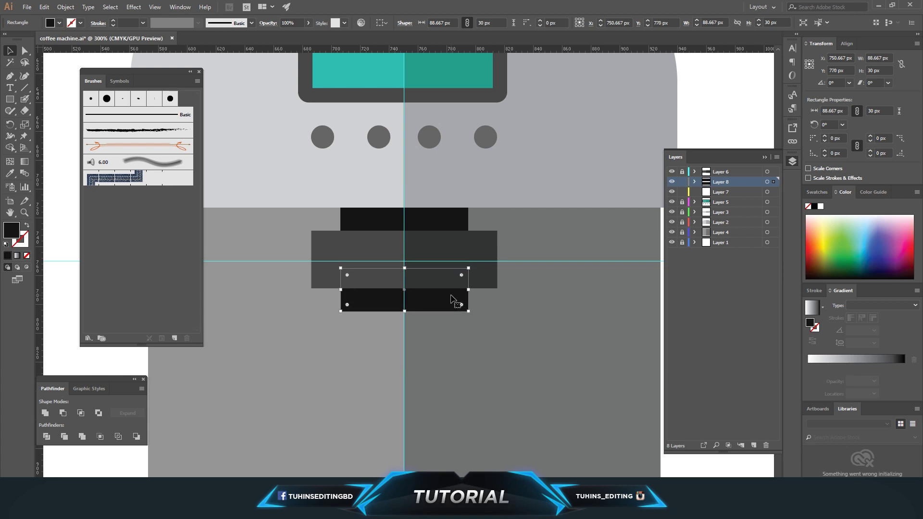
key("Down")
Step: Round the corners of the lower black rectangle and nudge it slightly farther down
left_click_drag(461, 310, 456, 304)
left_click(489, 306)
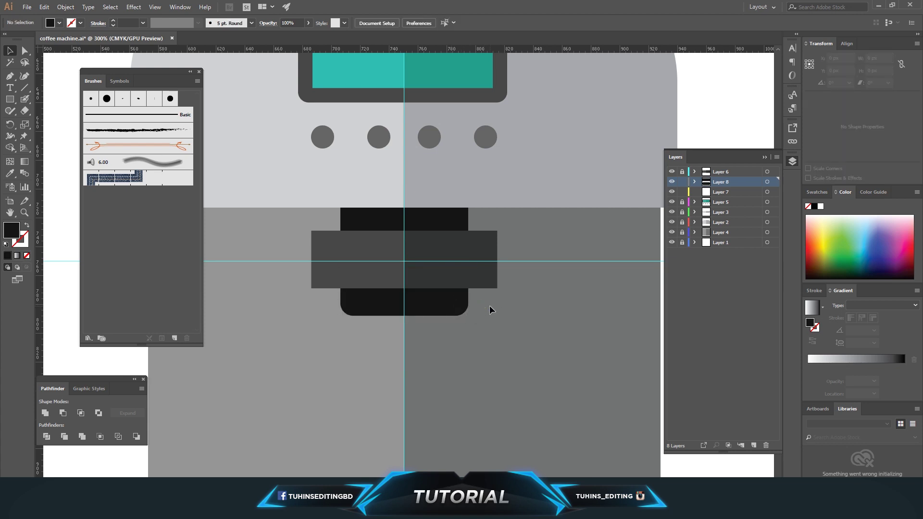
left_click(439, 307)
key("Down")
key("Down")
key("Down")
key("Down")
key("Down")
key("Down")
left_click(317, 301)
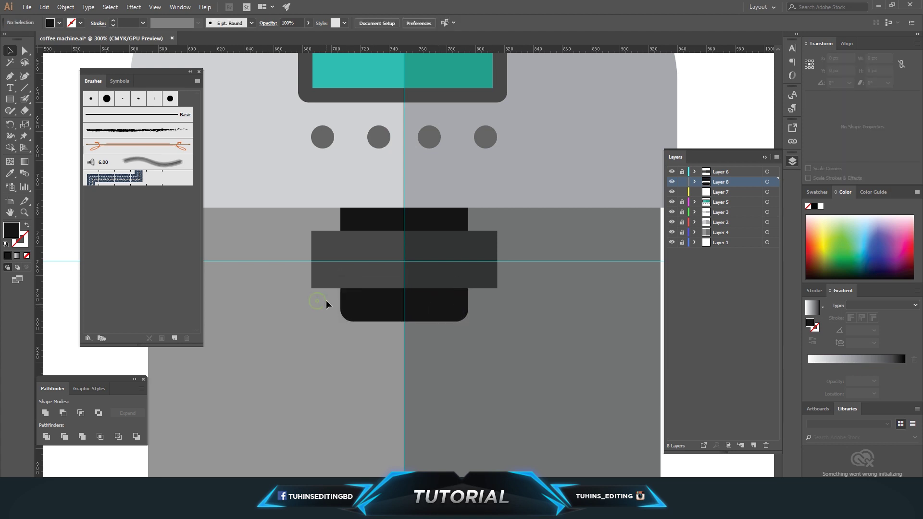
Step: Draw a 110.667 × 13.667 px black bar from the vertical guide out past the lower rectangle's left side and fully round its ends
left_click_drag(245, 289, 404, 308)
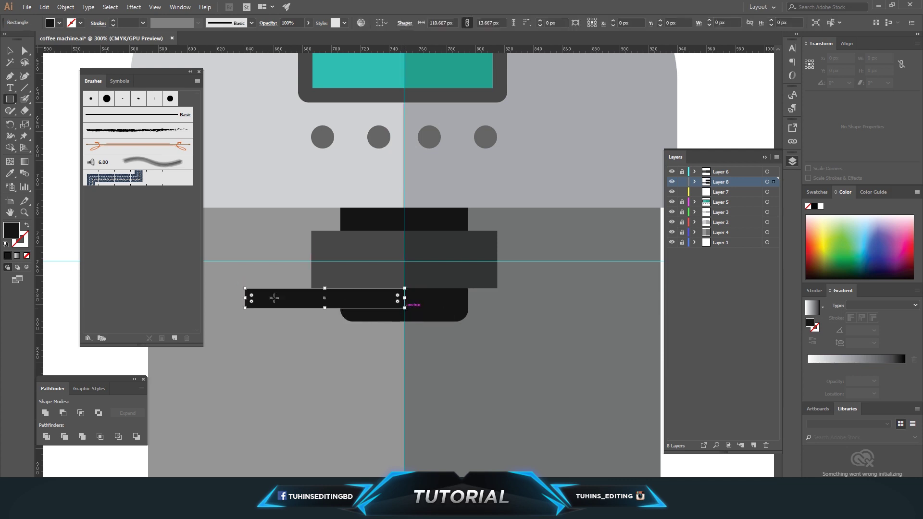
left_click_drag(252, 301, 287, 308)
left_click(10, 50)
left_click(224, 311)
key("ctrl+1")
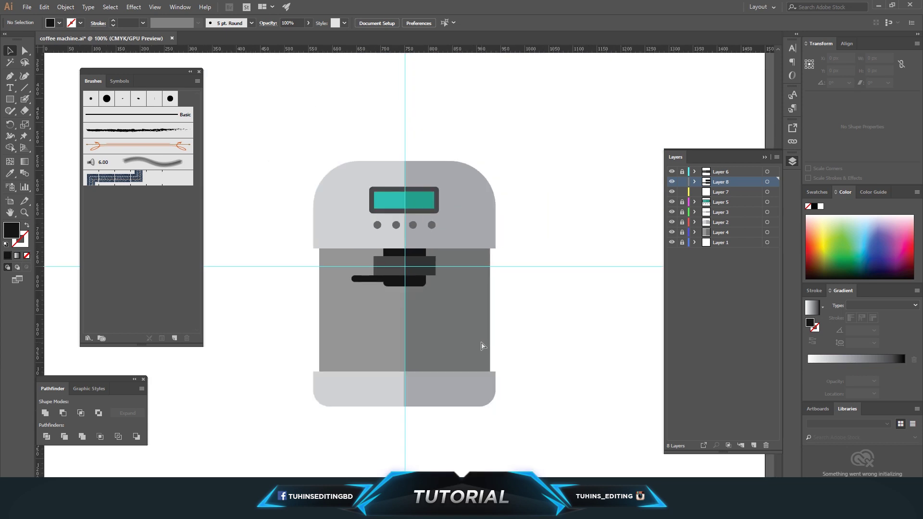
Step: Shorten the black bar to 98 px wide by moving its outer end inward
key("ctrl+plus")
key("ctrl+plus")
key("ctrl+plus")
left_click(260, 299)
left_click_drag(246, 298, 263, 299)
left_click(276, 319)
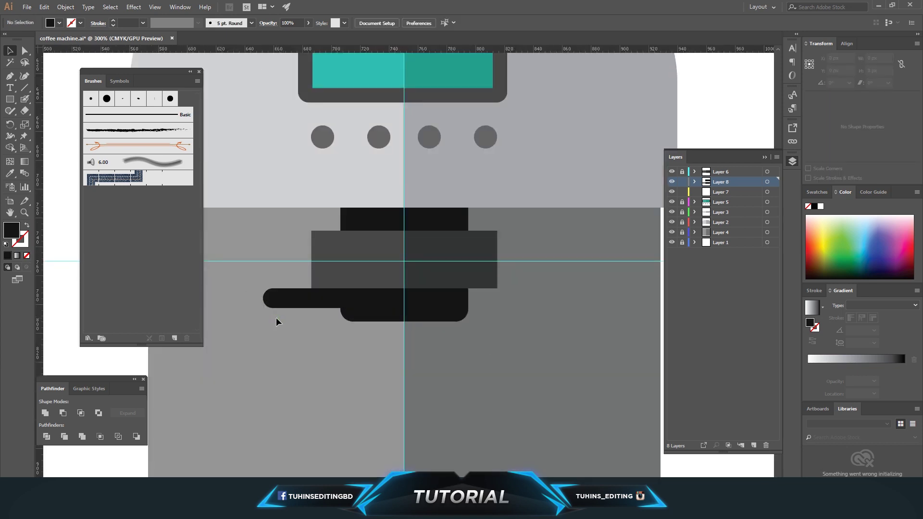
Step: Draw half of a tapered handle with the Pen tool, about 17.7 × 71.6 px, narrow on top and rounded at the bottom, against the vertical guide
left_click_drag(276, 318, 294, 344)
left_click(10, 76)
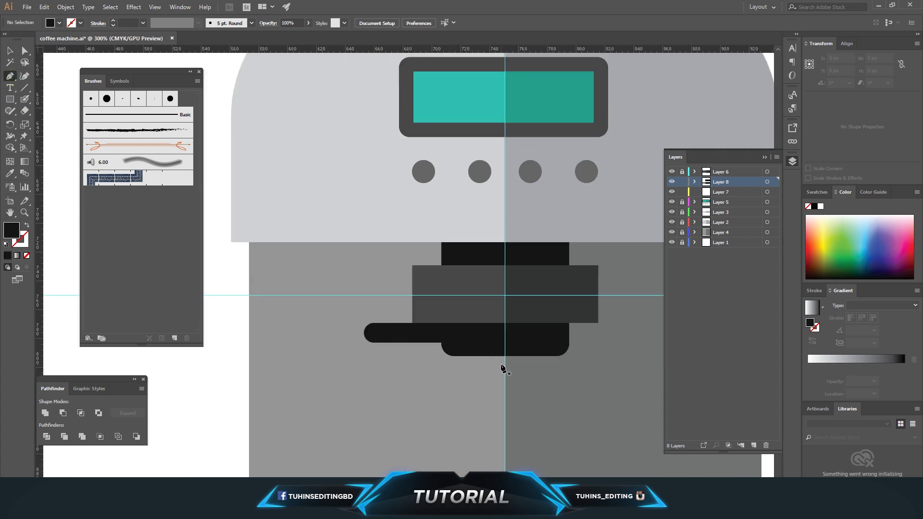
scroll(505, 309, "down", 3)
left_click(505, 307)
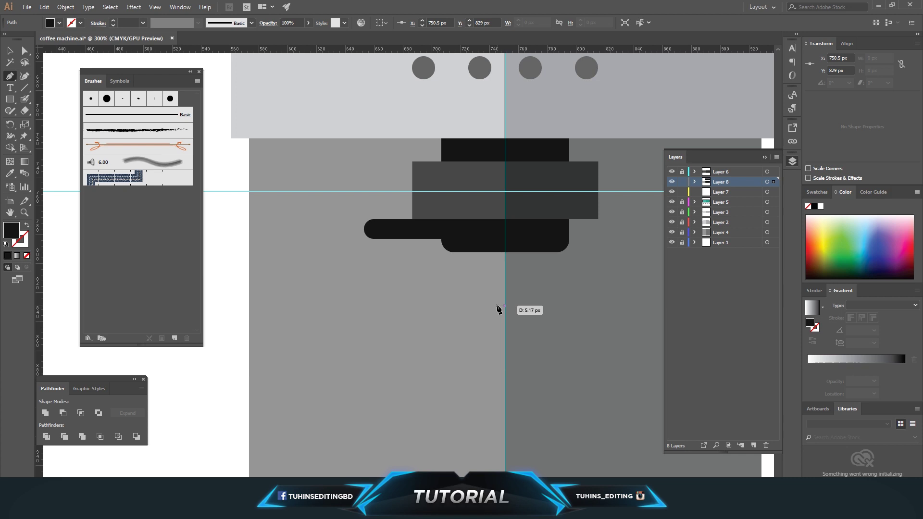
left_click(481, 396)
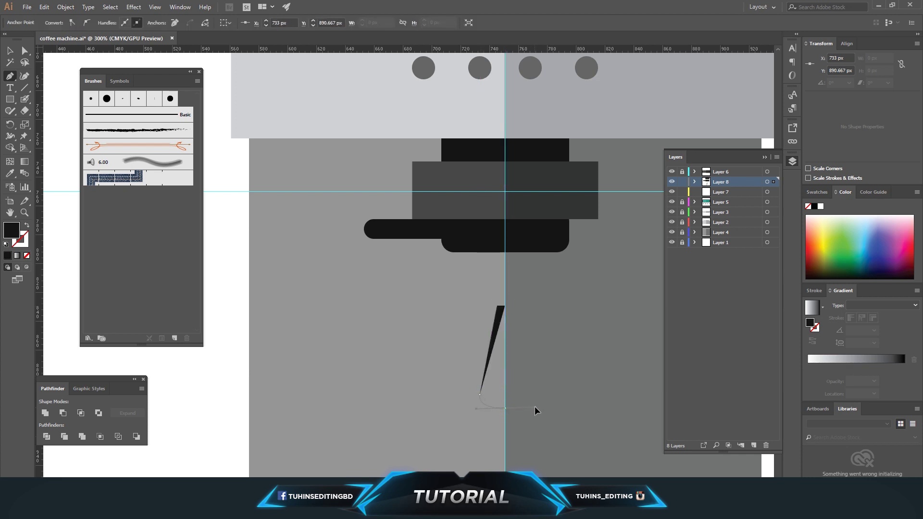
left_click_drag(530, 403, 530, 403)
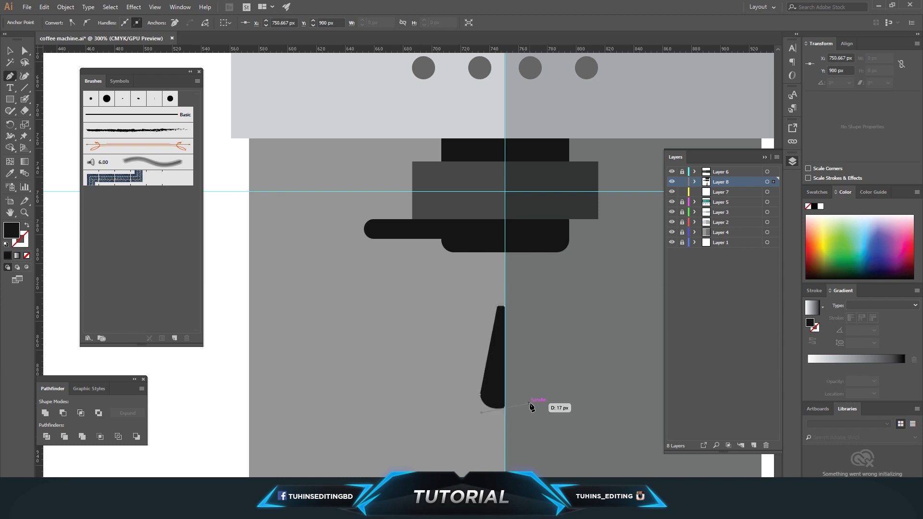
Step: Duplicate the half handle, reflect the copy, and place the two halves together below the bar
left_click(9, 53)
left_click(490, 373)
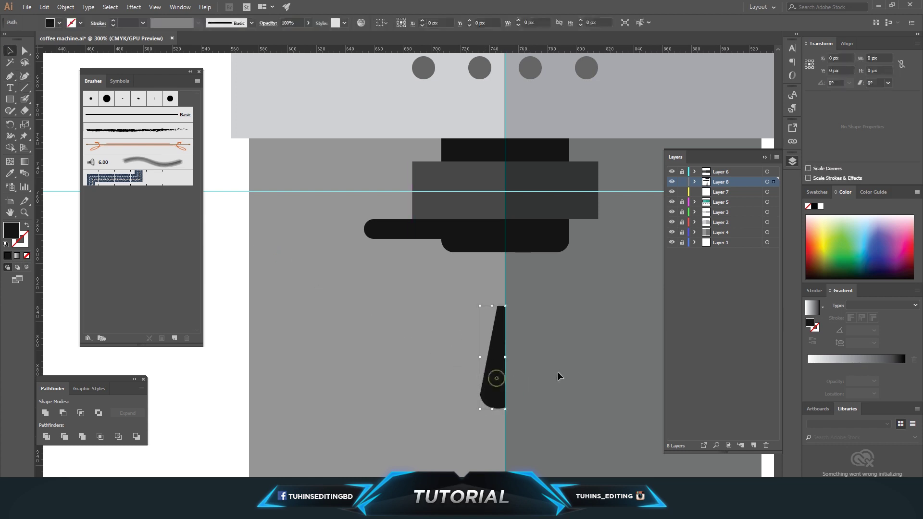
left_click_drag(489, 370, 390, 279)
left_click(66, 8)
mouse_move(87, 18)
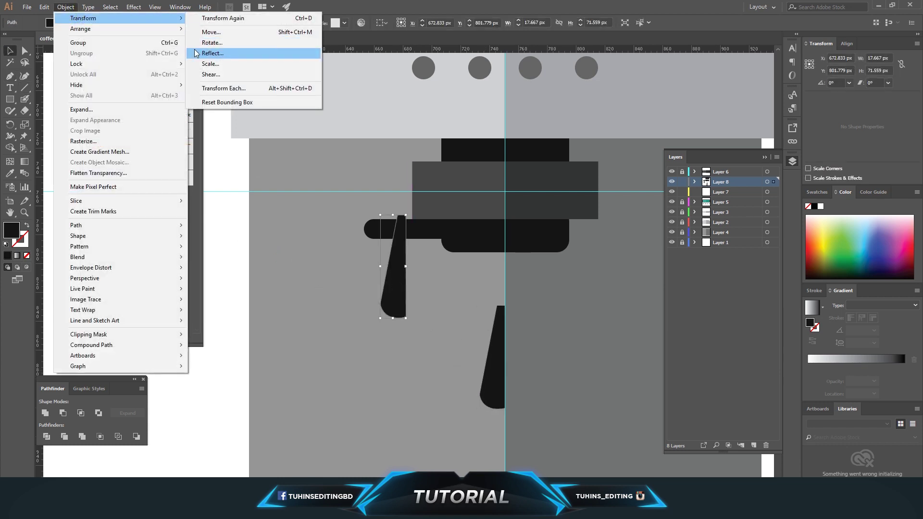
left_click(199, 53)
left_click(461, 314)
left_click_drag(522, 374, 520, 378)
left_click_drag(495, 377, 413, 380)
left_click(449, 367)
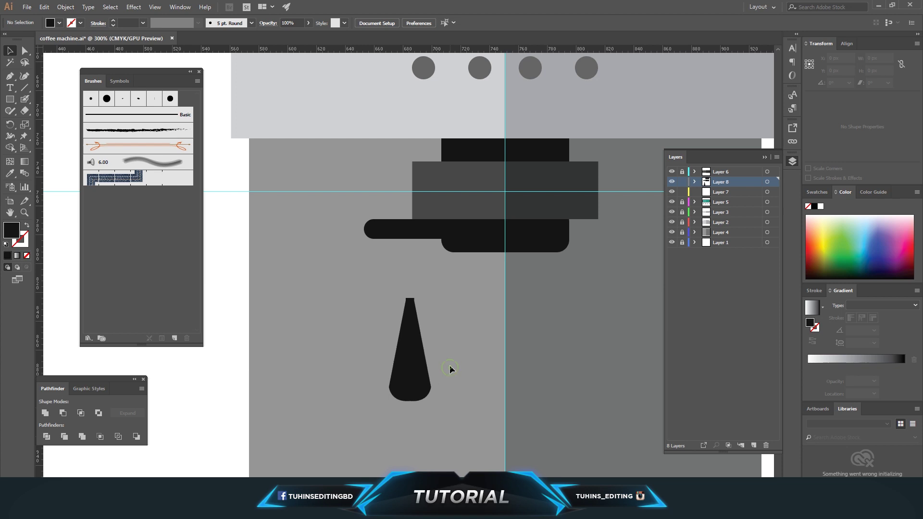
Step: Try to align the handle's right half with the left one, and delete the right half
scroll(449, 367, "up", 3)
scroll(443, 336, "up", 1)
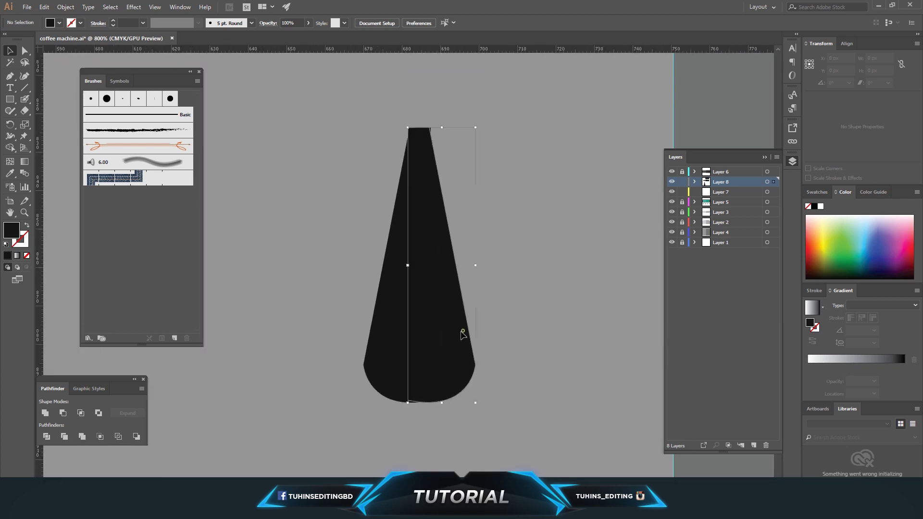
left_click(447, 336)
key("Left")
key("Left")
key("Left")
left_click(460, 325)
left_click_drag(425, 320, 463, 318)
mouse_move(464, 318)
left_mouse_down()
mouse_move(439, 316)
mouse_move(445, 319)
left_mouse_up()
key("Delete")
Step: Widen the narrow end of the remaining handle half by moving its top outer anchor outward
key("a")
left_click(413, 131)
left_click_drag(412, 131, 399, 131)
Step: Duplicate the widened handle half, reflect the copy, and overlap it with the original to form a symmetrical handle
left_click(409, 213)
left_click_drag(407, 250, 530, 257)
left_click(65, 7)
mouse_move(73, 19)
left_click(207, 56)
left_click(472, 312)
left_click_drag(518, 309, 428, 297)
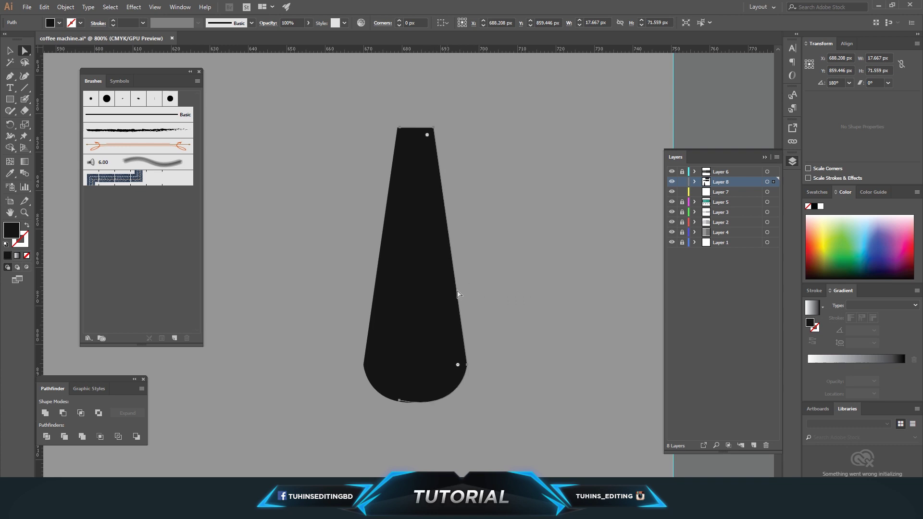
left_click(484, 288)
key("ctrl+minus")
key("ctrl+minus")
key("ctrl+minus")
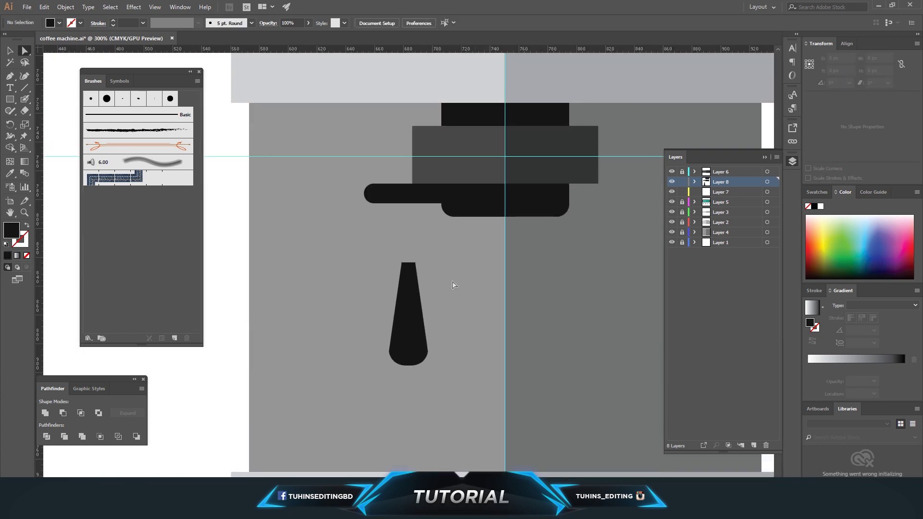
Step: Unite the two handle halves into one shape, rotate it 90°, and reflect it across the vertical axis
left_click_drag(351, 250, 446, 403)
scroll(299, 284, "up", 2)
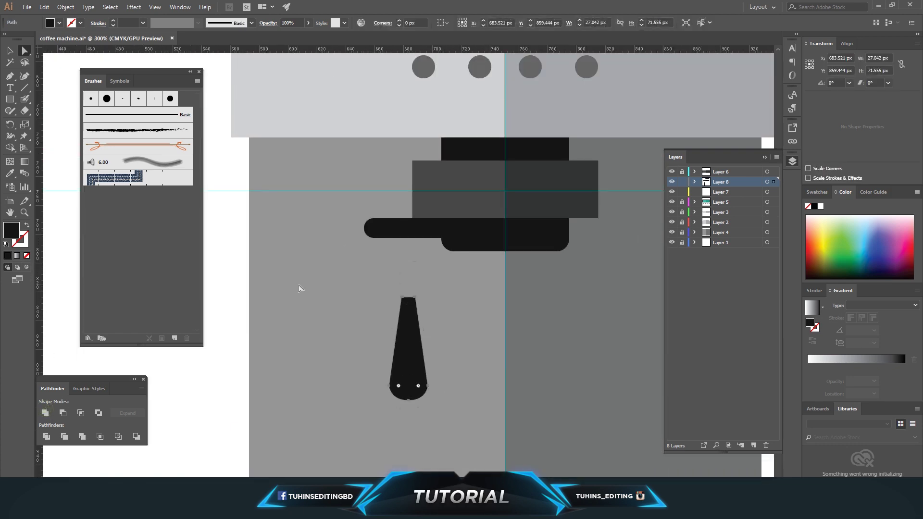
key("v")
left_click(65, 6)
mouse_move(96, 18)
left_click(212, 42)
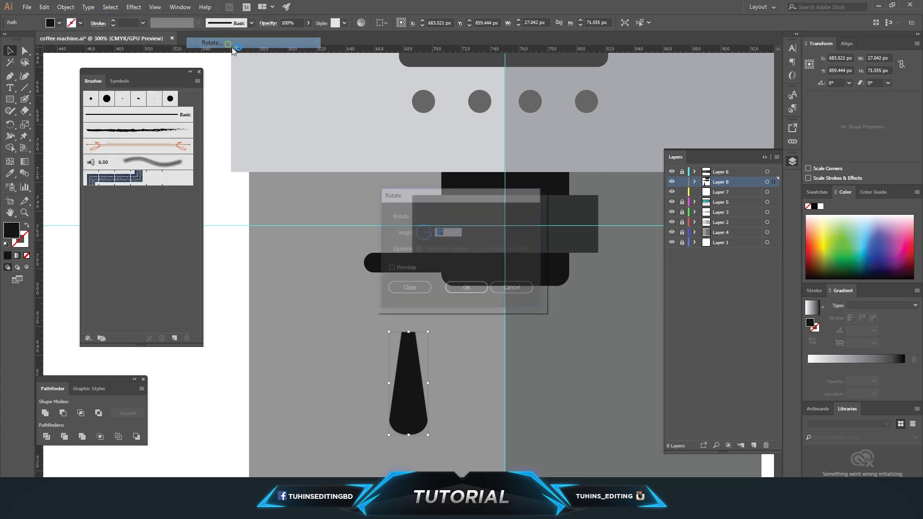
type("90")
left_click(478, 287)
left_click(66, 7)
mouse_move(158, 18)
left_click(217, 52)
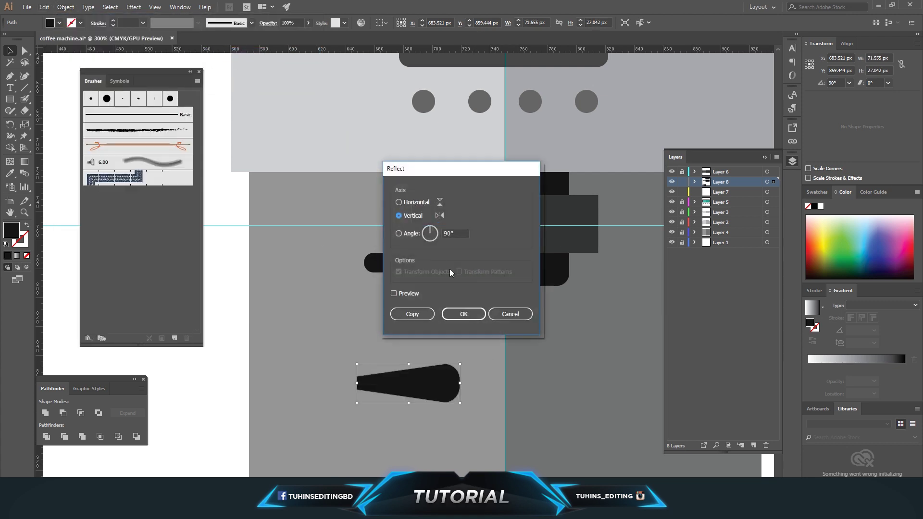
left_click(463, 314)
Step: Place the handle over the bar's outer end, enlarge it to 39.272 px high, and shorten its wide end
left_click_drag(433, 382, 330, 254)
left_click_drag(380, 284, 393, 296)
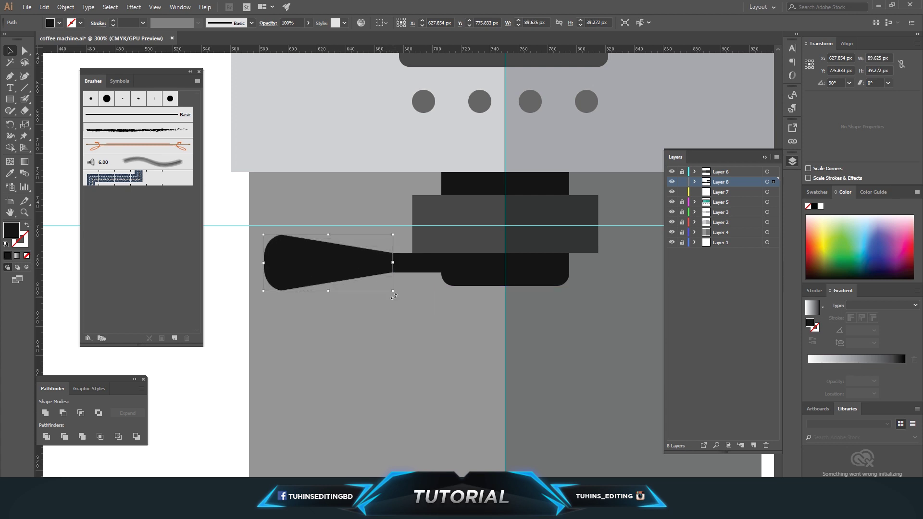
left_click_drag(265, 265, 287, 267)
left_click(349, 307)
key("ctrl+minus")
key("ctrl+minus")
key("ctrl+minus")
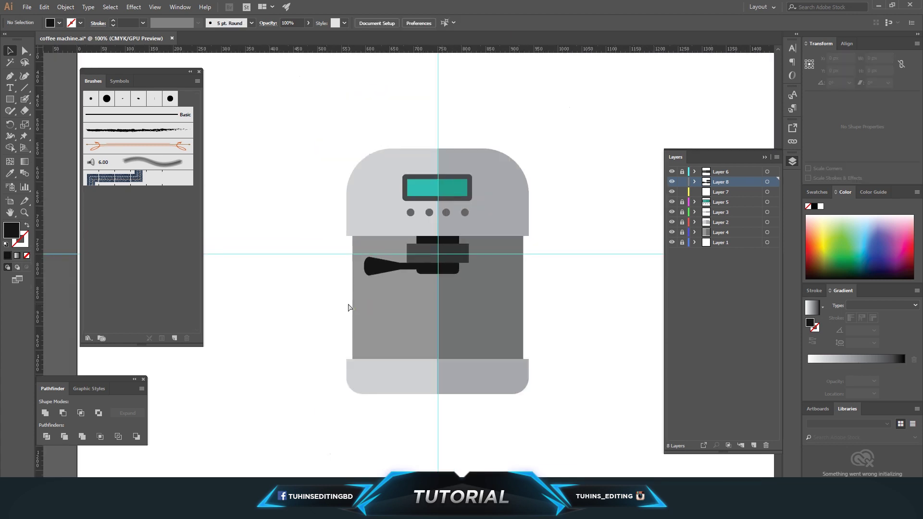
Step: Shorten the handle to 61.417 px wide by pulling its wide end toward the dispenser
key("ctrl+plus")
key("ctrl+plus")
key("ctrl+plus")
key("ctrl+plus")
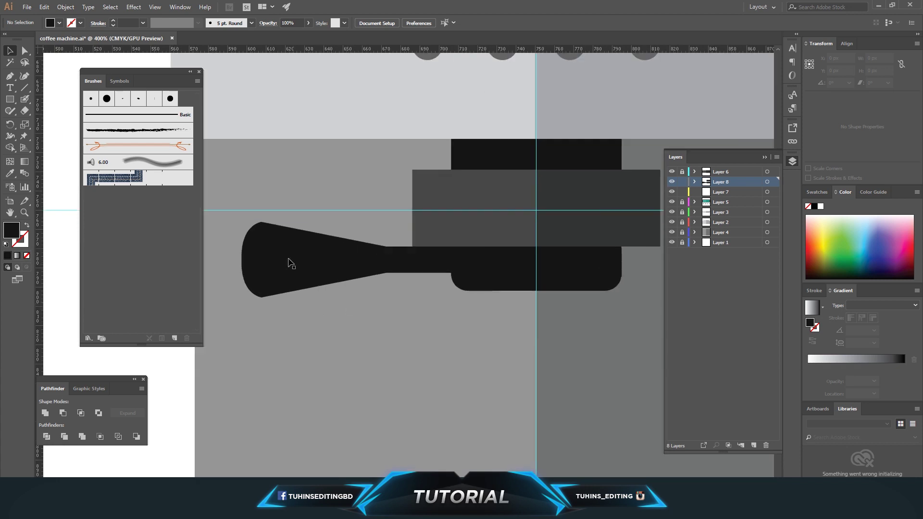
left_click(306, 279)
left_click_drag(241, 259, 268, 260)
Step: Try to shorten and reposition the black bar between the handle and the lower black rectangle
left_click(443, 336)
left_click(406, 265)
left_click_drag(442, 273, 443, 271)
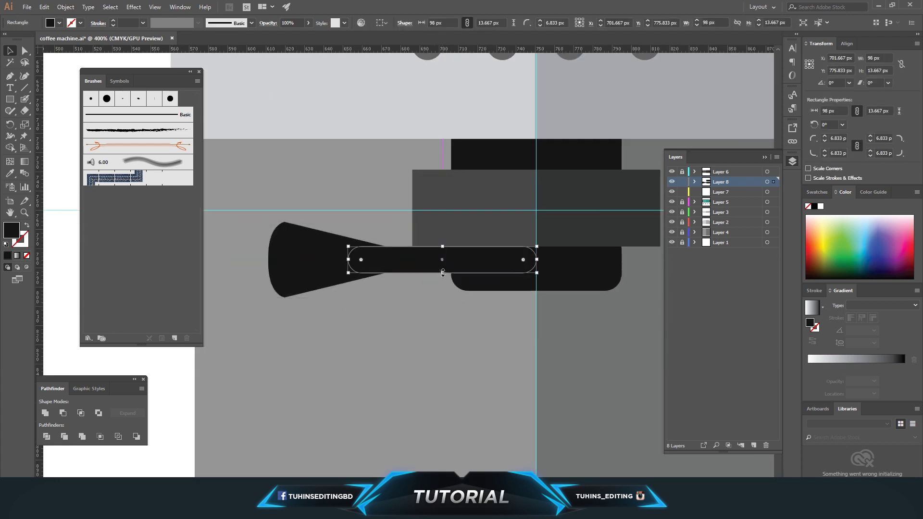
left_click_drag(348, 260, 380, 259)
left_click_drag(476, 260, 468, 263)
left_click_drag(468, 262, 471, 268)
Step: Move the handle clear of the dispenser and delete the black bar
left_click_drag(316, 257, 370, 323)
left_click(396, 262)
key("Delete")
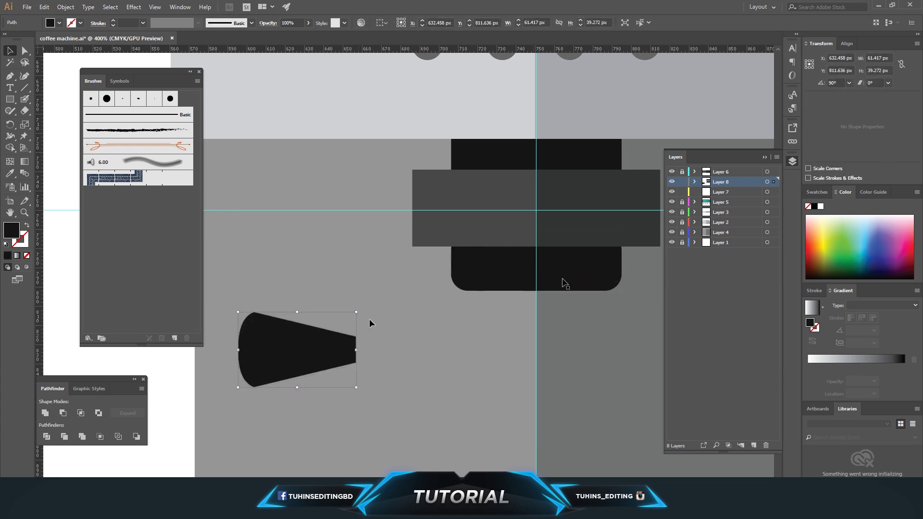
Step: Move the handle onto a new layer on top of the stack and position it to the left of the dark block
key("ctrl+x")
left_click(754, 445)
key("ctrl+v")
left_click_drag(417, 283, 311, 223)
Step: Lock Layer 9 and Layer 8, and make Layer 7 the active layer
left_click(719, 192)
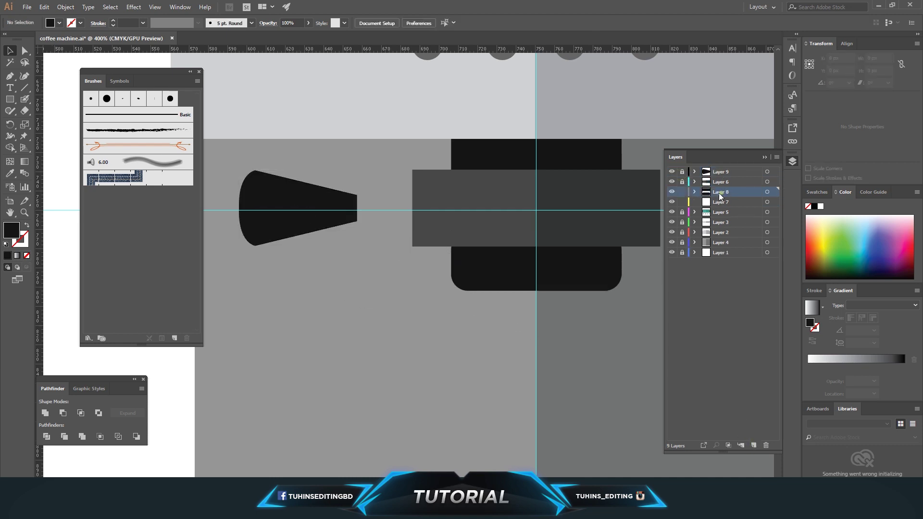
left_click(672, 193)
left_click(671, 192)
left_click(681, 192)
left_click(723, 204)
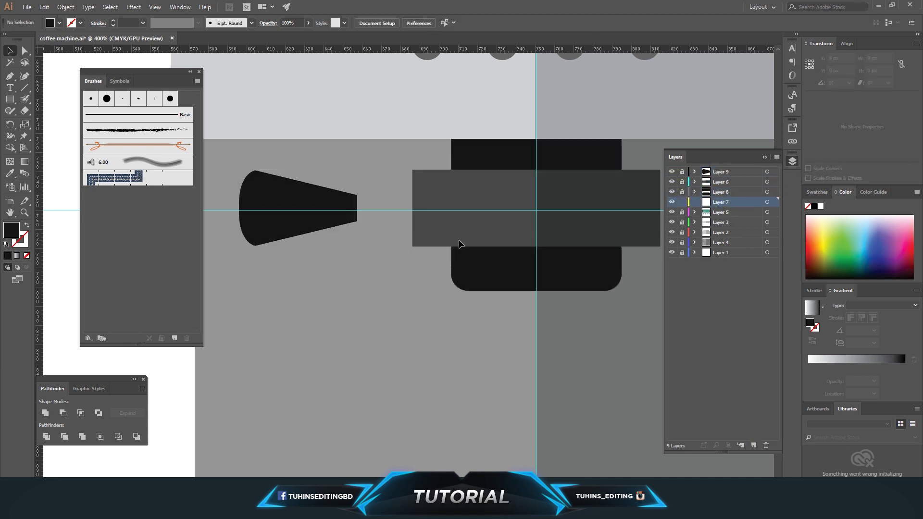
Step: Draw a thin black horizontal bar on Layer 7 running from left of the dispenser into the lower black block
left_click_drag(384, 258, 535, 261)
left_click(10, 51)
left_click(308, 293)
Step: Unlock Layer 9 and move the tapered handle down so its narrow end lines up with the left end of the bar
left_click(682, 171)
left_click_drag(305, 211, 320, 260)
key("Up")
key("Up")
key("Down")
key("Right")
key("Right")
key("Right")
key("Right")
key("Right")
key("Right")
key("Right")
key("Right")
key("Right")
key("Right")
key("Right")
left_click(415, 318)
Step: Nudge the handle slightly further right onto the connecting bar
key("ctrl+minus")
key("ctrl+minus")
key("ctrl+minus")
key("ctrl+minus")
key("ctrl+plus")
key("ctrl+plus")
key("ctrl+plus")
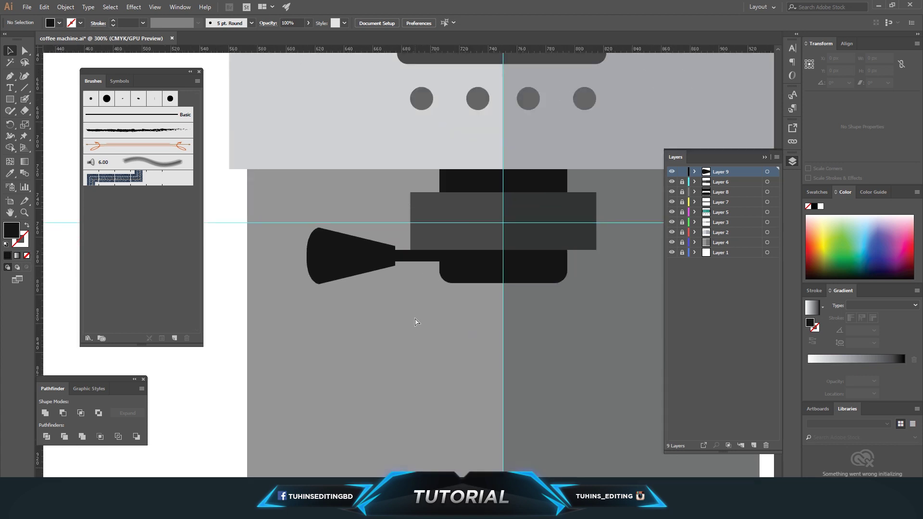
key("ctrl+plus")
key("ctrl+plus")
left_click(338, 264)
key("Right")
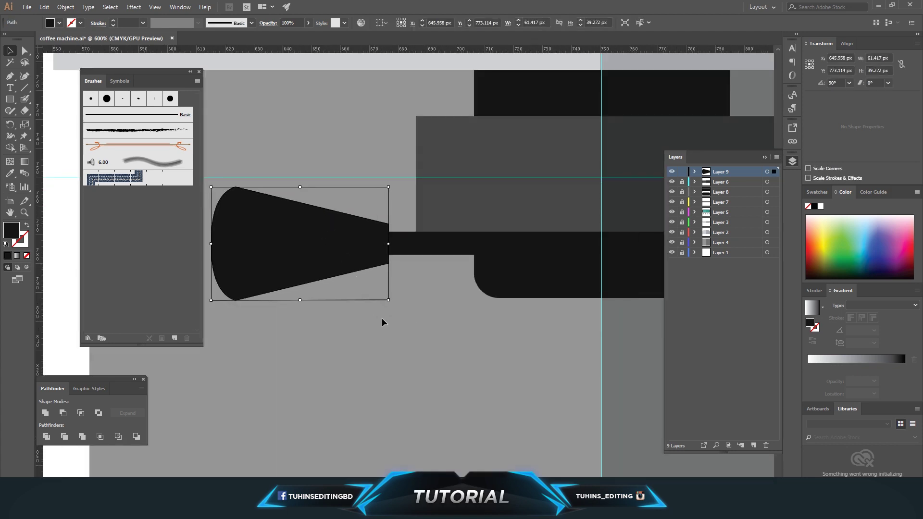
Step: Try a green fill on the tapered handle
left_click(59, 23)
left_click(35, 46)
left_click(27, 46)
left_click(304, 128)
key("ctrl+minus")
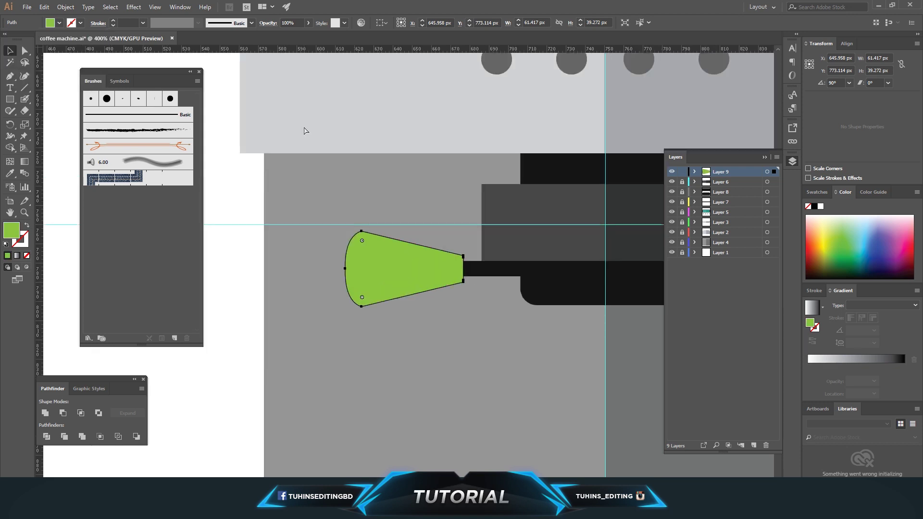
key("ctrl+minus")
key("ctrl+minus")
key("ctrl+minus")
left_click(351, 291)
left_click(391, 272)
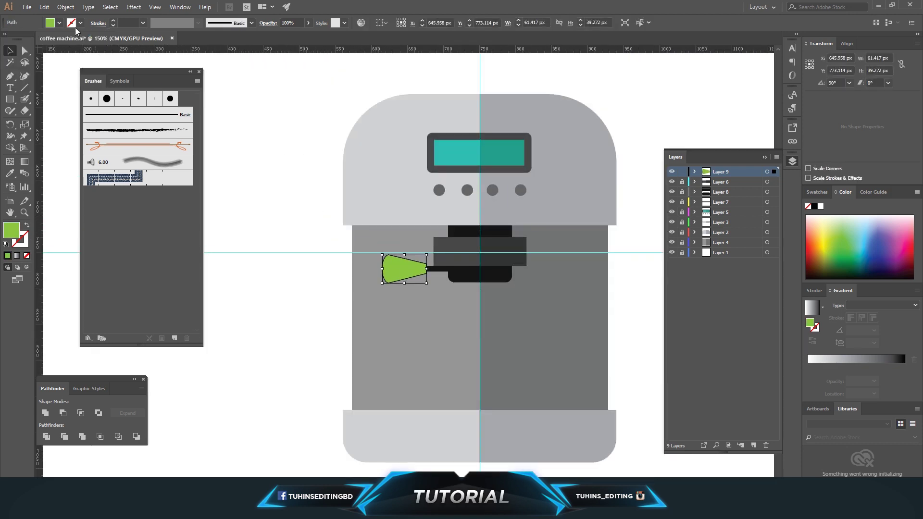
Step: Fill the tapered handle with a medium brown swatch
left_click(59, 23)
left_click(80, 52)
left_click(73, 52)
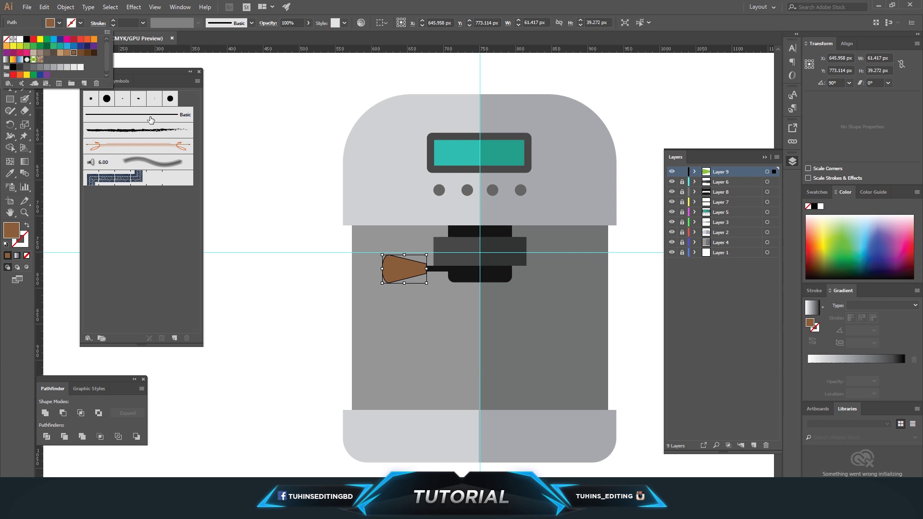
key("Escape")
left_click(264, 291)
Step: Move the brown handle 8 px left, to an X position of 639.958 px
left_click(396, 280)
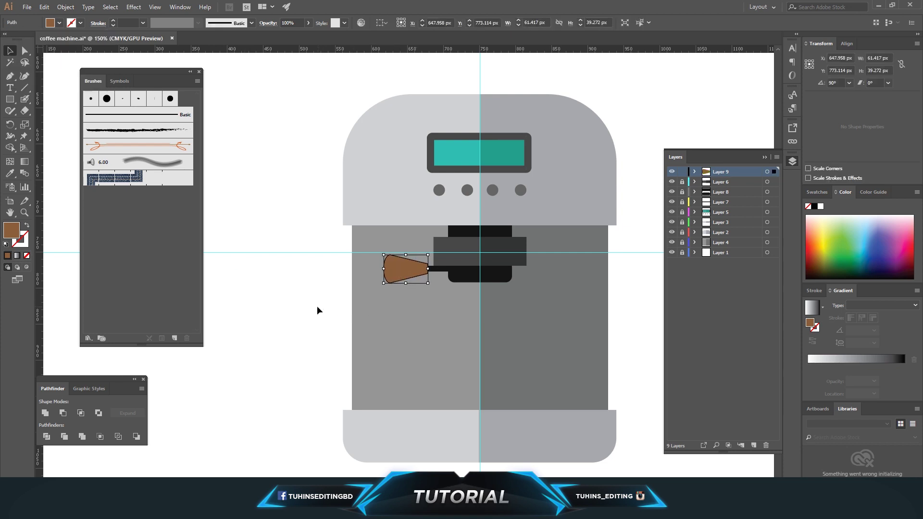
key("Left")
key("Left")
key("Left")
key("Left")
key("Left")
key("Left")
key("Left")
key("Left")
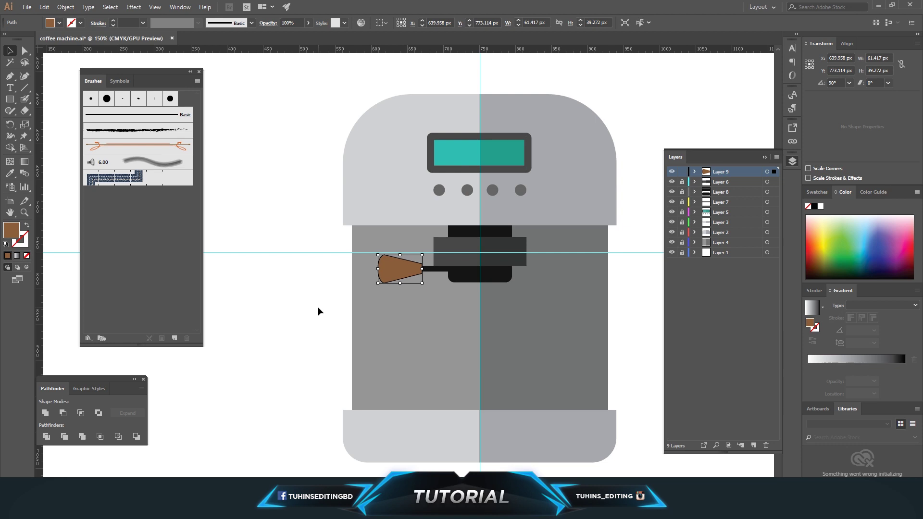
left_click(318, 311)
Step: Lock Layer 9, unlock Layer 8 and draw an 8 by 14 px rounded rectangle at the black block's lower edge, filled with the block's black
key("ctrl+plus")
key("ctrl+plus")
key("ctrl+plus")
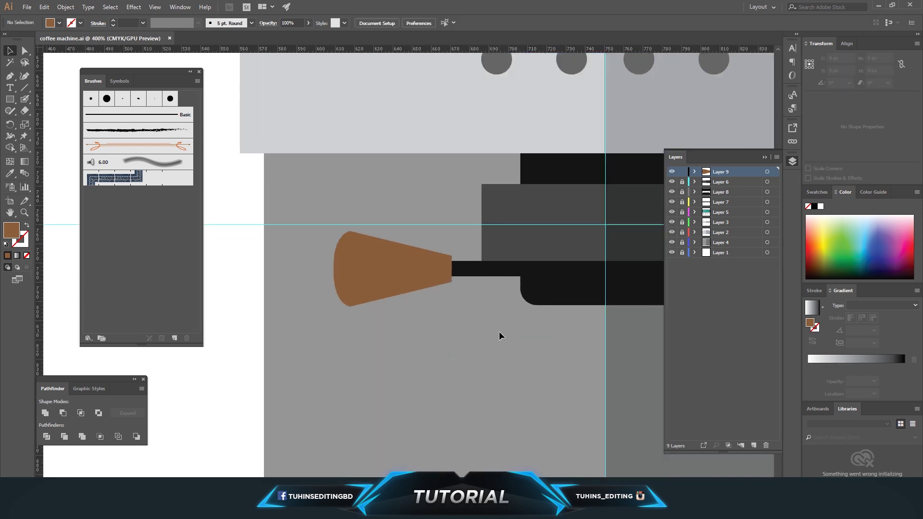
left_click_drag(514, 331, 349, 350)
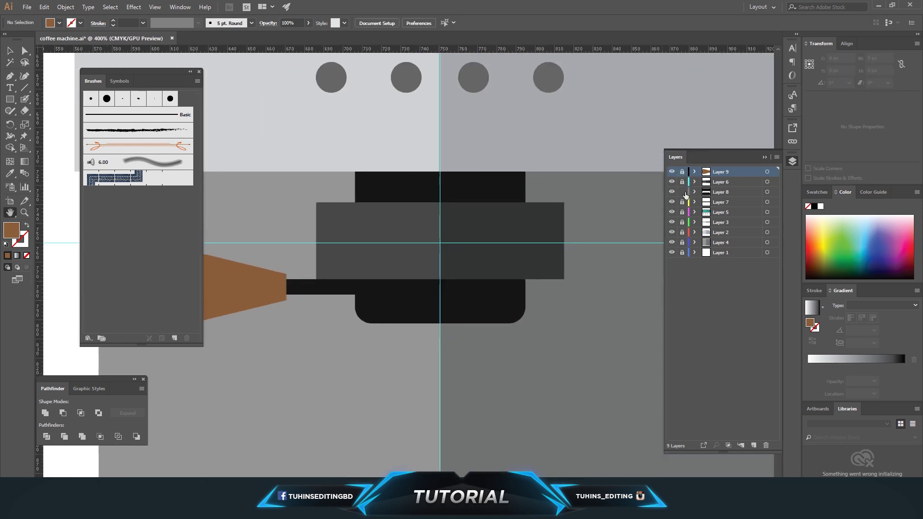
left_click(9, 100)
left_click(44, 111)
left_click(721, 192)
left_click_drag(391, 313, 406, 339)
key("i")
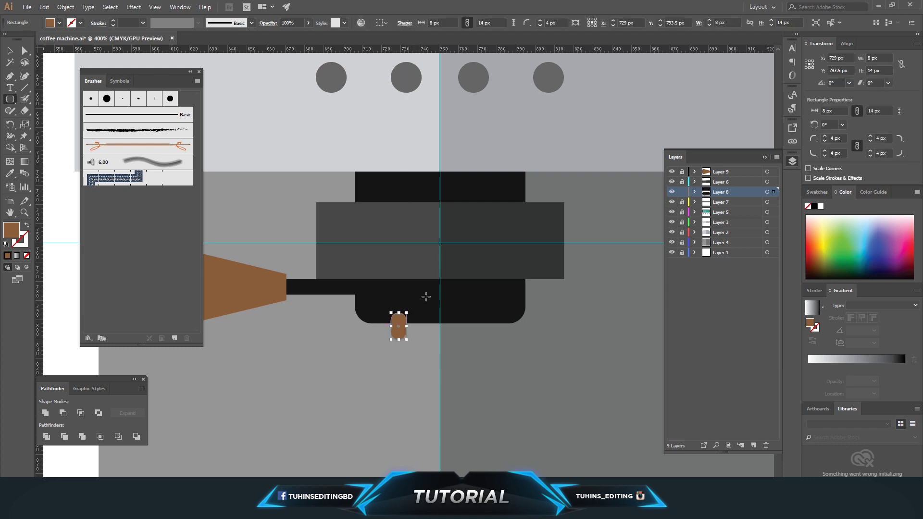
left_click(423, 299)
Step: Enlarge the small rounded rectangle to 10.75 by 21.25 px and position it as a spout under the block, left of the vertical guide
left_click(418, 342)
left_click_drag(403, 332, 406, 326)
left_click(401, 340)
left_click(398, 331)
key("Up")
key("Up")
key("Down")
left_click(466, 360)
left_click(397, 331)
key("Down")
left_click_drag(396, 337, 397, 351)
left_click(418, 346)
left_click(401, 336)
left_click(425, 344)
left_click(401, 339)
key("Up")
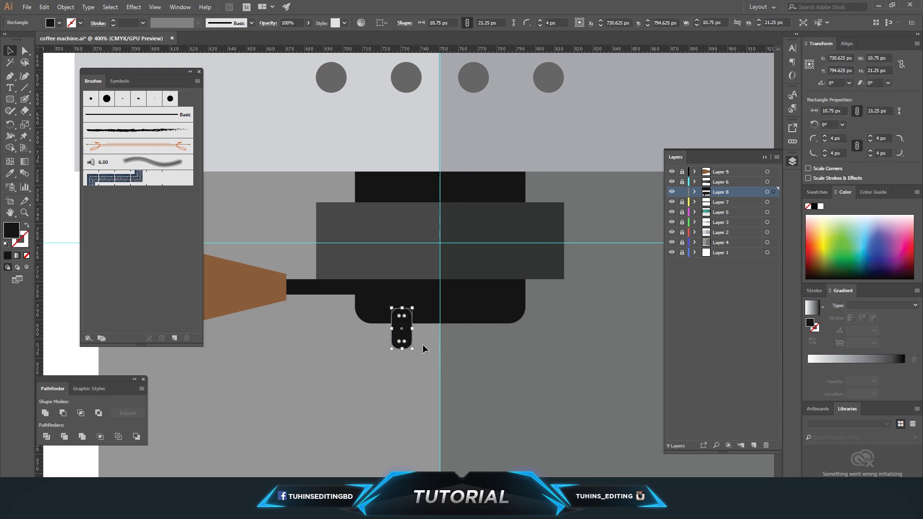
key("Right")
key("Right")
key("Right")
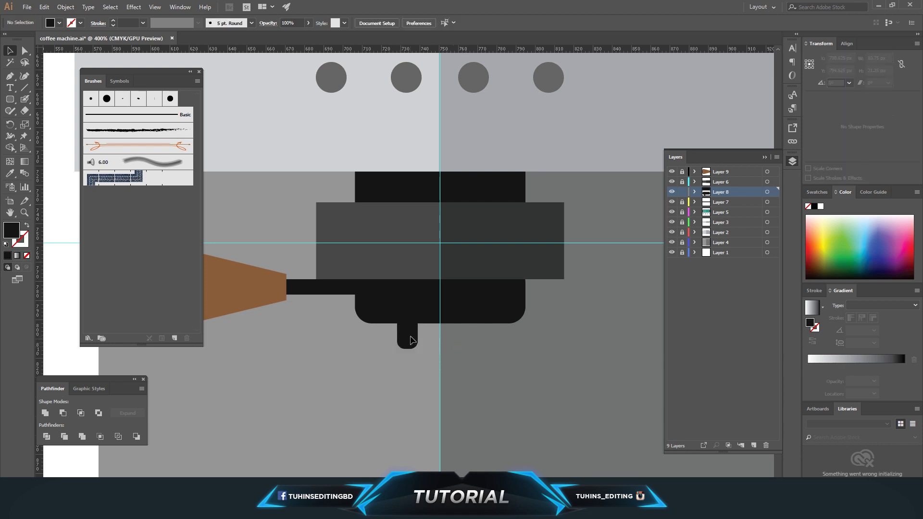
Step: Duplicate the spout and place the copy level with it on the other side of the vertical guide
key("ctrl+c")
key("ctrl+v")
left_click_drag(422, 286, 447, 306)
key("ctrl+z")
left_click_drag(408, 275, 482, 328)
left_click(511, 369)
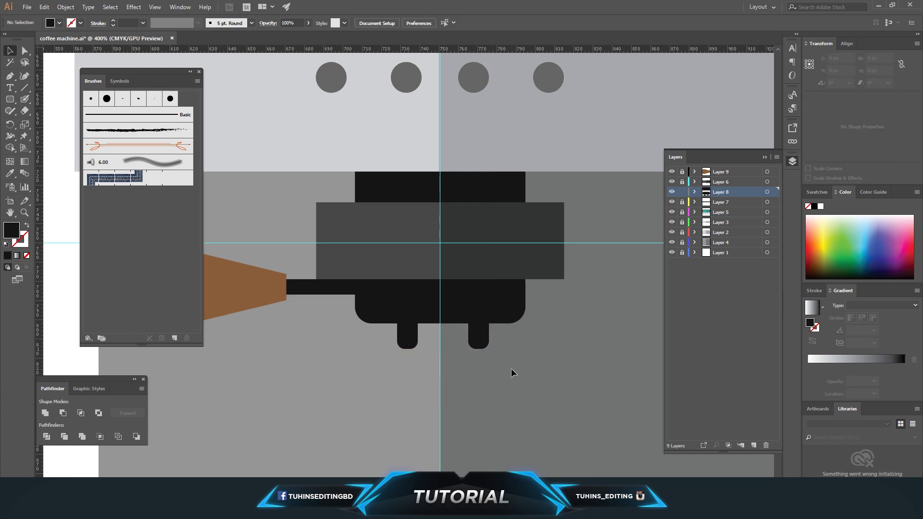
Step: Nudge the copied spout left to an X position of 767.625 px so both spouts are evenly spaced about the guide
left_click(481, 334)
key("Left")
key("Left")
key("Left")
key("Right")
key("Right")
key("Left")
key("Left")
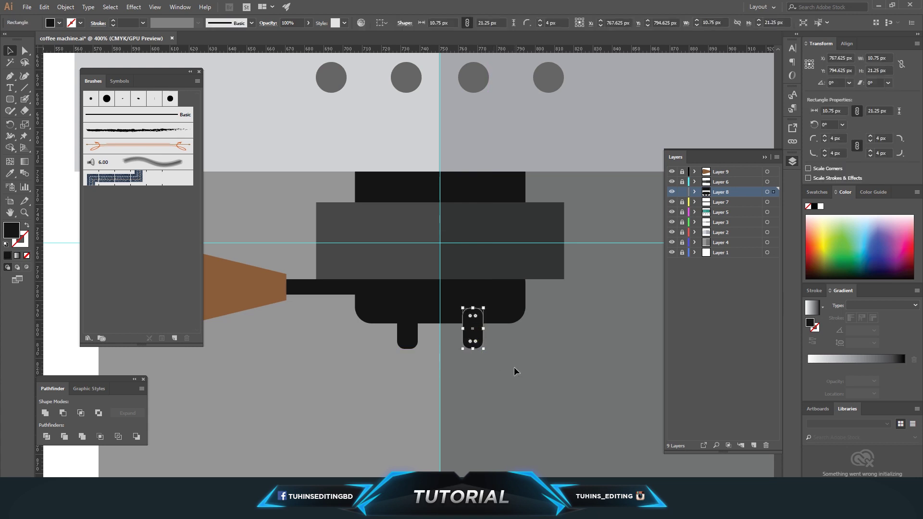
left_click(514, 368)
key("ctrl+minus")
key("ctrl+minus")
key("ctrl+minus")
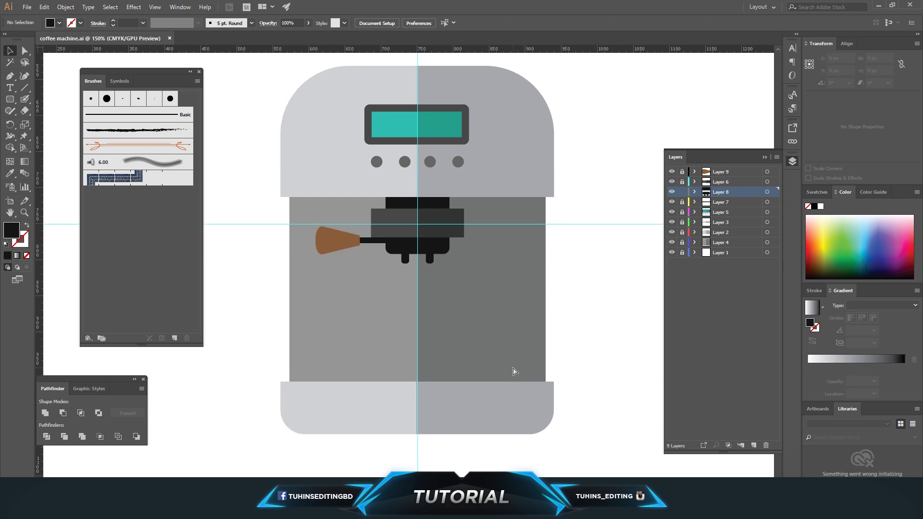
Step: Create a new top layer and draw an off-white 128 by 132.833 px ellipse below the spouts, centred on the vertical guide
key("ctrl+plus")
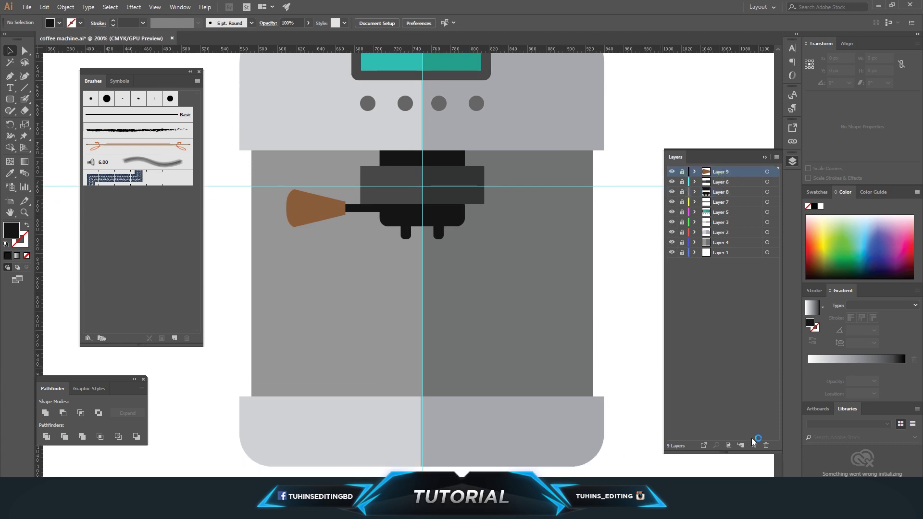
scroll(579, 358, "down", 2)
key("ctrl+plus")
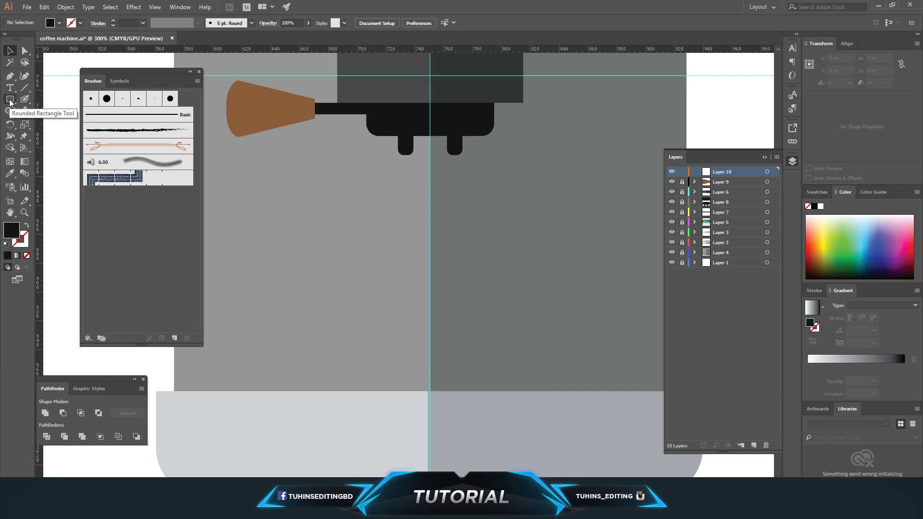
left_click_drag(10, 103, 47, 120)
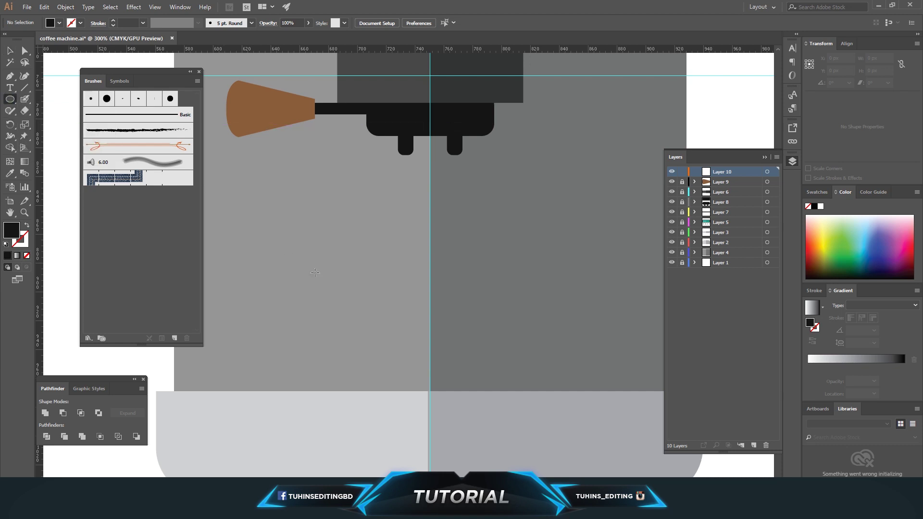
mouse_move(446, 339)
left_mouse_down()
mouse_move(509, 412)
mouse_move(505, 451)
mouse_move(511, 440)
left_mouse_up()
key("v")
left_click_drag(412, 357, 436, 302)
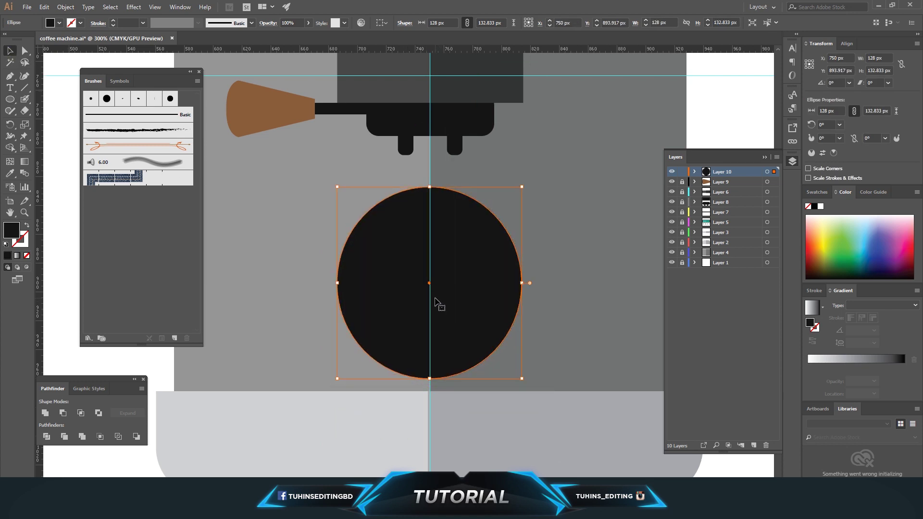
left_click(59, 23)
left_click(81, 67)
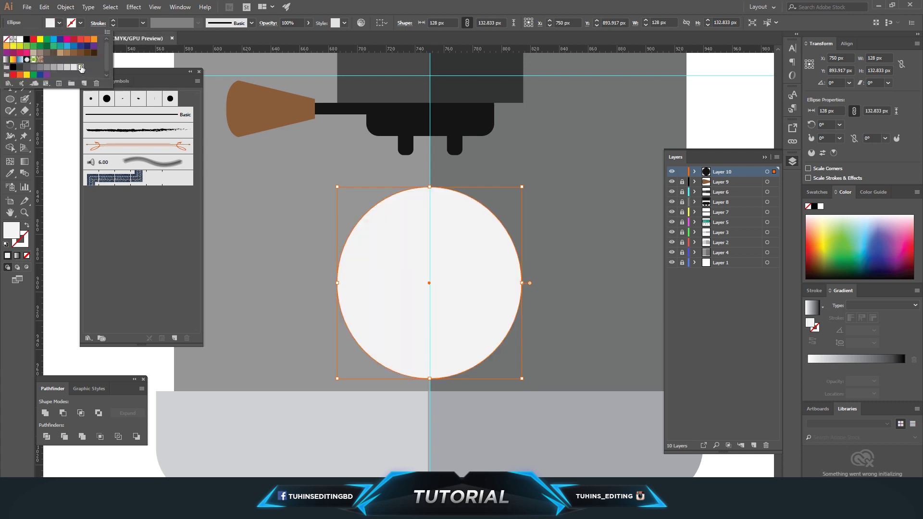
Step: Draw a rectangle 199 px wide over the ellipse's upper half and subtract it to leave a bowl-shaped cup
left_click_drag(9, 99, 44, 97)
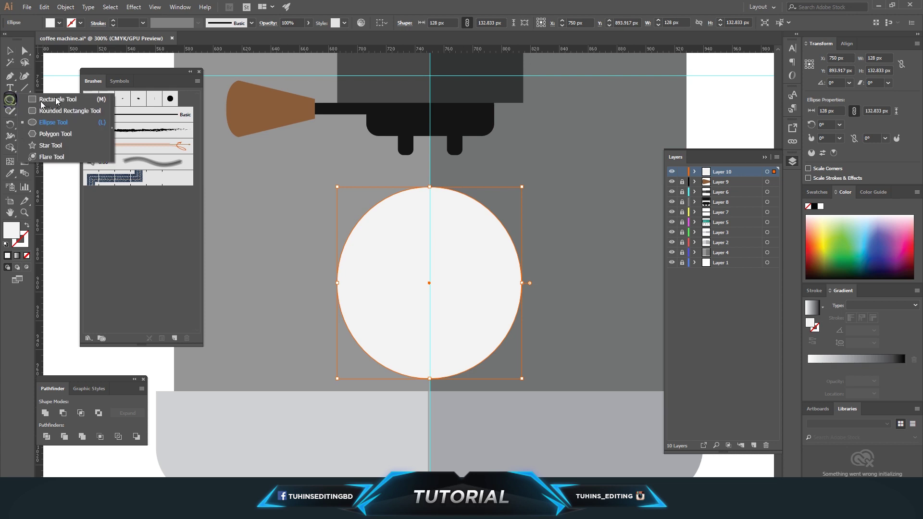
mouse_move(285, 190)
left_mouse_down()
mouse_move(544, 305)
mouse_move(571, 286)
left_mouse_up()
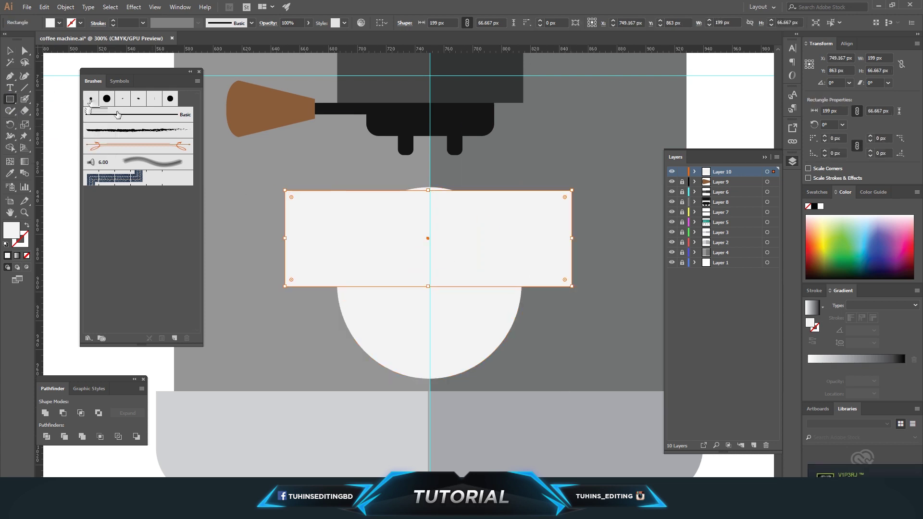
left_click(9, 51)
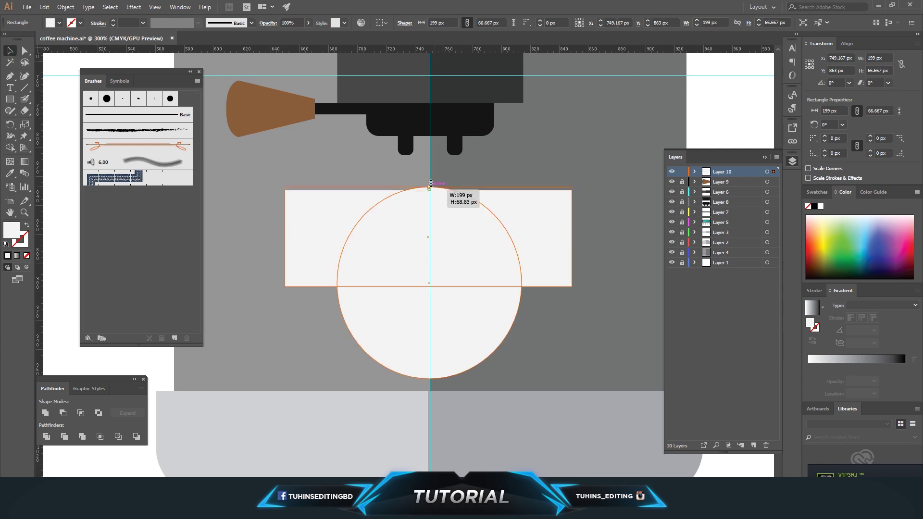
left_click(392, 334, "shift")
left_click(62, 413)
left_click(541, 319)
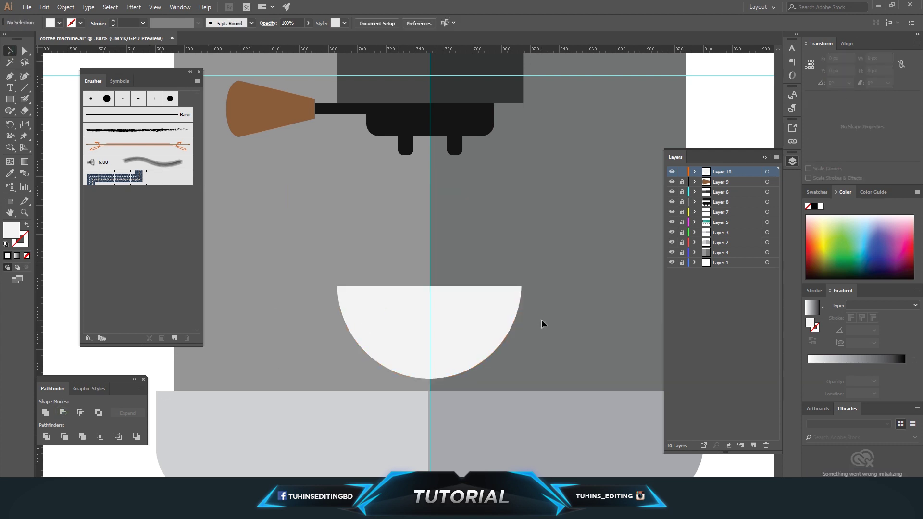
Step: Stretch the half-ellipse cup upward to a height of 71.333 px
left_click(501, 322)
left_click_drag(430, 287, 433, 276)
left_click(478, 256)
left_click(468, 325)
left_click(552, 337)
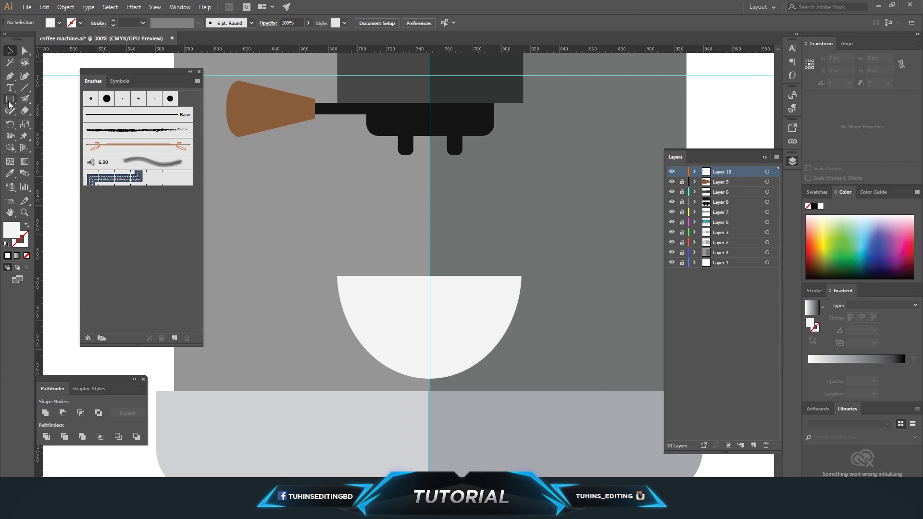
Step: Draw a 160.333 by 10.333 px rounded rectangle as a saucer across the cup's bottom and centre it on the vertical guide
left_click_drag(15, 103, 55, 114)
left_click_drag(281, 374, 582, 390)
key("ctrl+z")
left_click_drag(288, 373, 518, 387)
key("v")
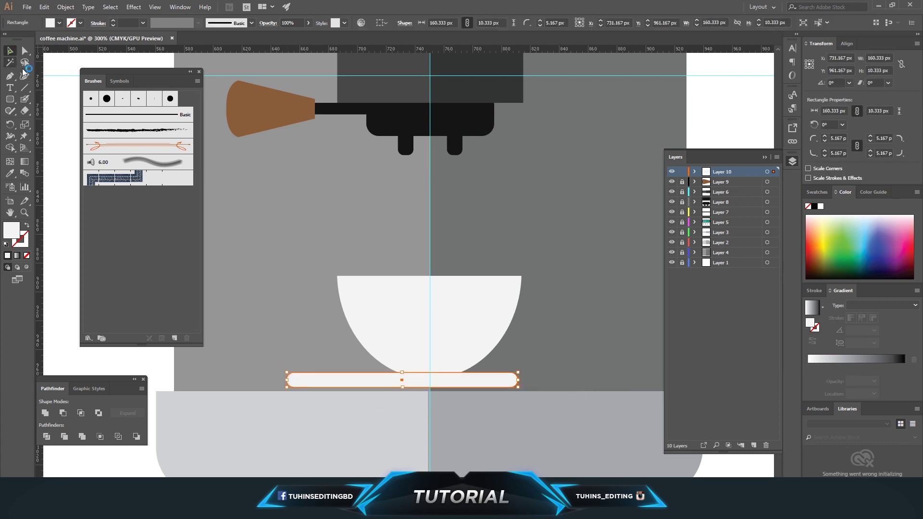
left_click_drag(441, 380, 467, 383)
left_click(482, 368)
left_click(558, 349)
Step: Select the cup and saucer together and move them up, clear of the machine's base
left_click(467, 337)
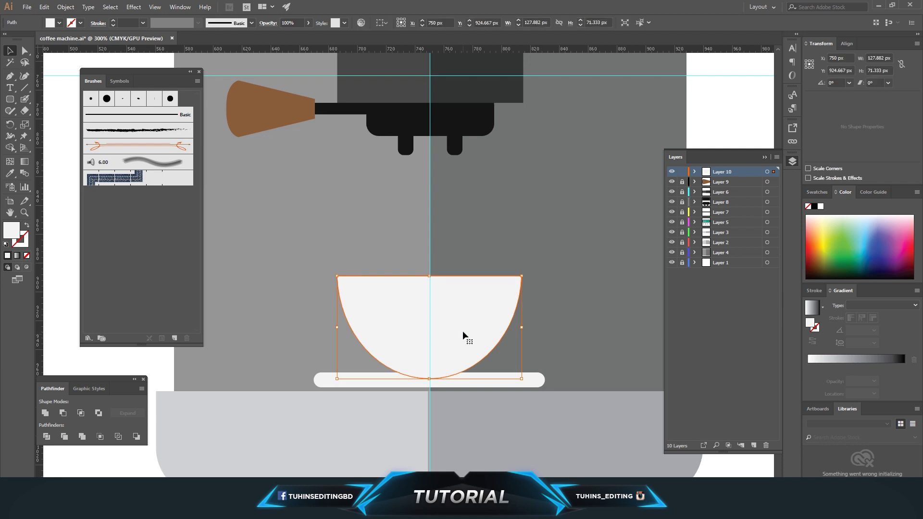
left_click(571, 336)
left_click(428, 380)
left_click(533, 345)
left_click_drag(315, 321, 491, 364)
key("Up")
key("Up")
key("Up")
key("Up")
key("Up")
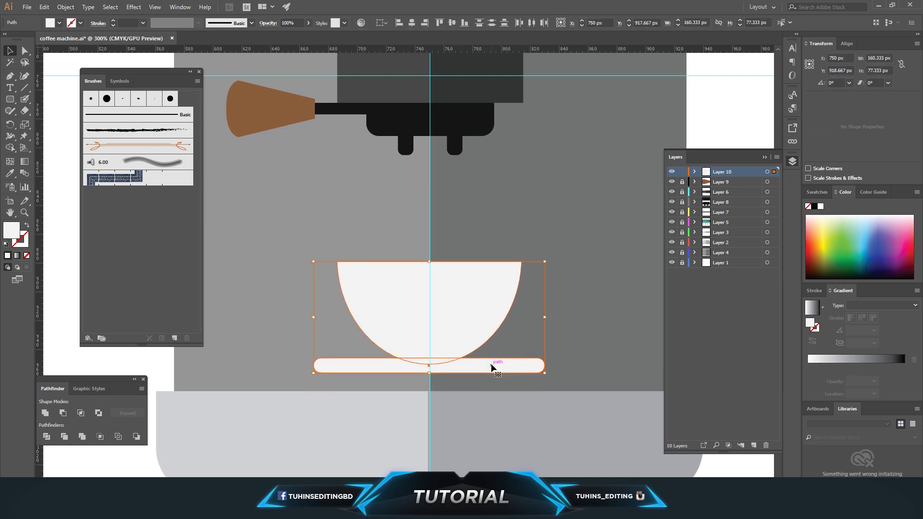
left_click(555, 328)
left_click(488, 362)
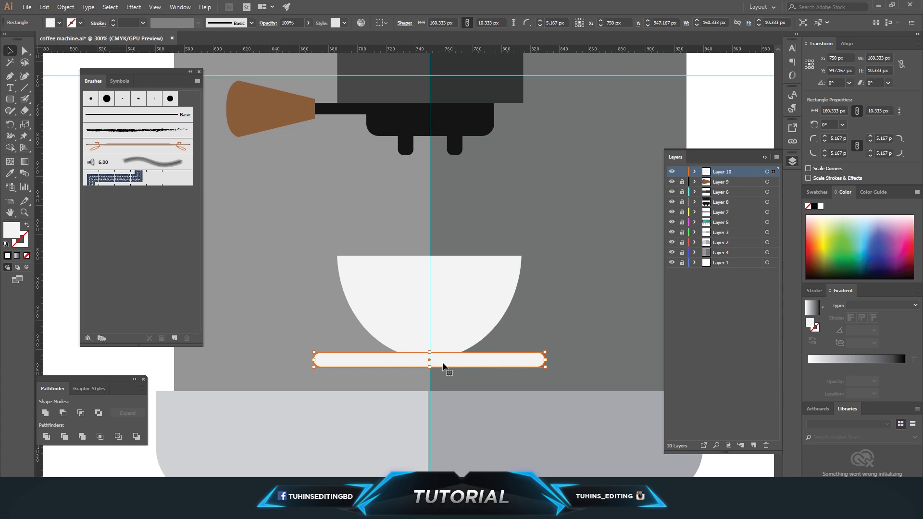
Step: Draw a closed curved shape about 71 by 11.5 px with the Pen tool for the left half of the saucer's underside
right_click(10, 100)
left_click(8, 77)
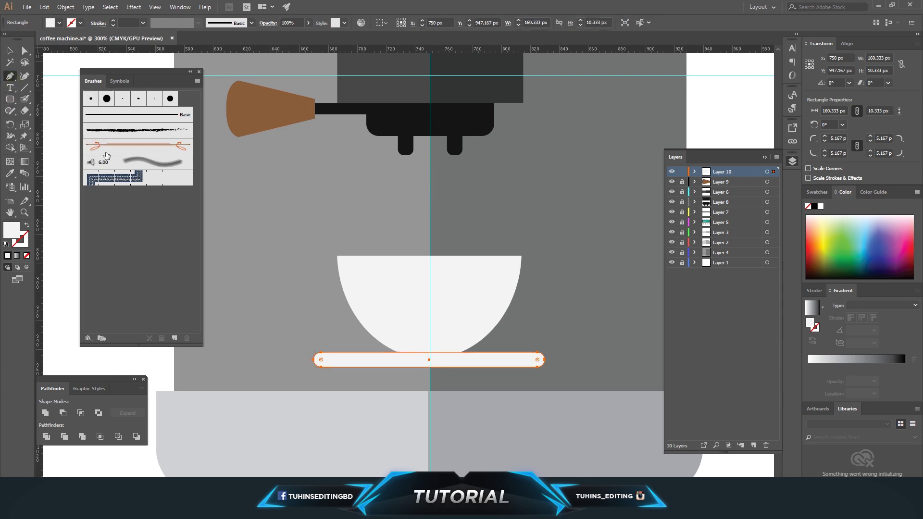
left_click(10, 53)
left_click(235, 189)
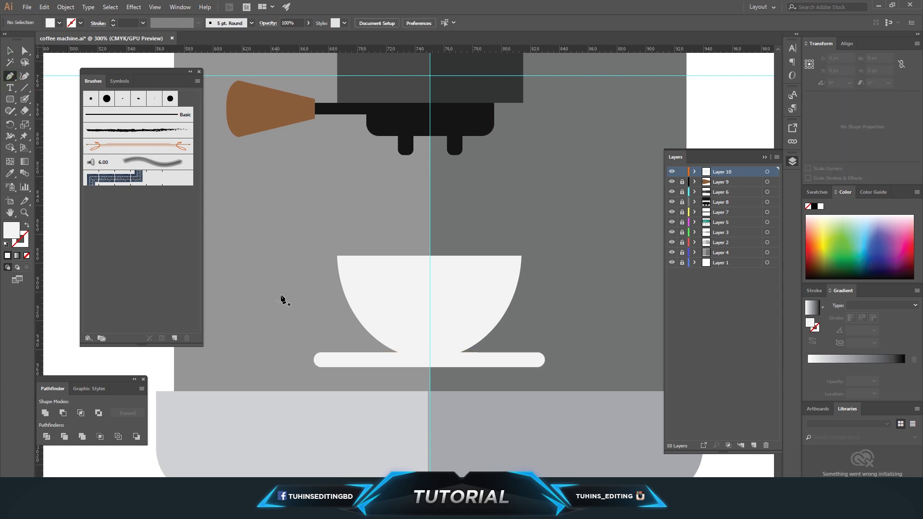
left_click(331, 365)
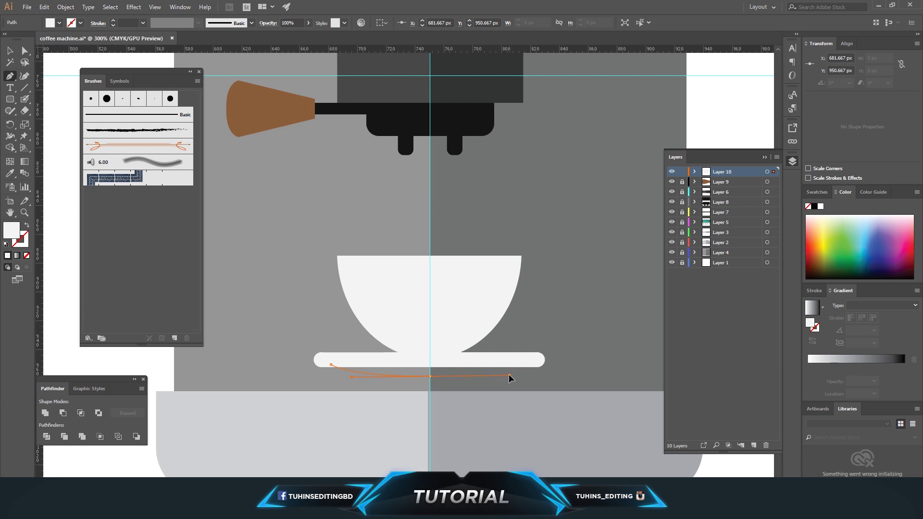
left_click_drag(504, 374, 503, 376)
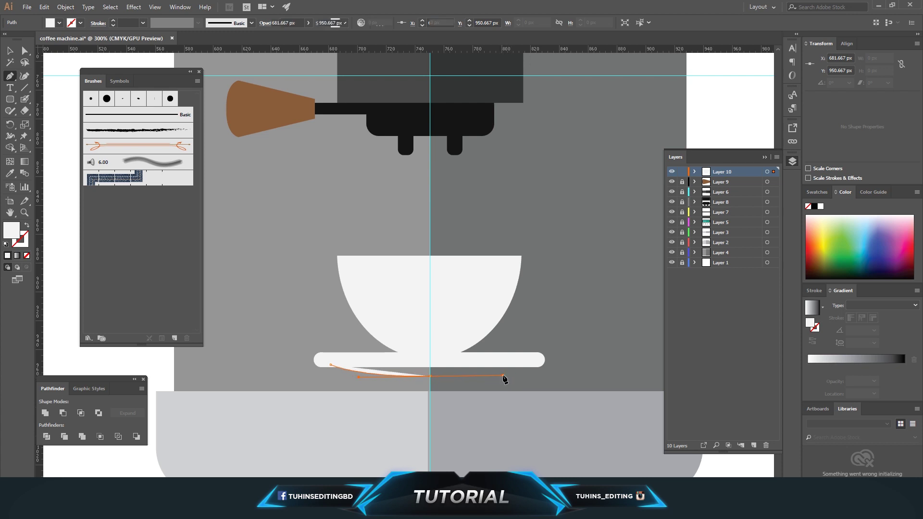
left_click(430, 360)
key("ctrl+z")
left_click(430, 360)
left_click_drag(419, 364, 418, 364)
left_click_drag(329, 361, 331, 367)
key("v")
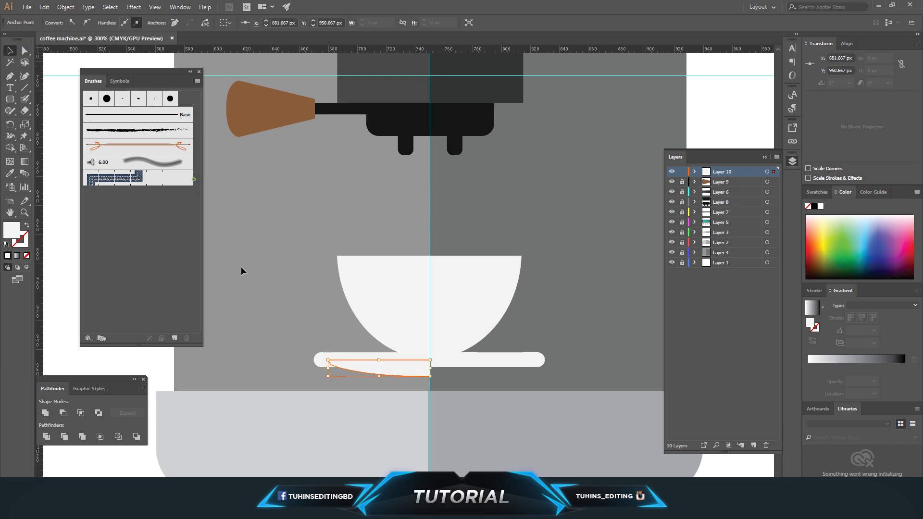
Step: Fill the left half of the saucer's underside with a light grey slightly darker than the saucer
double_click(12, 229)
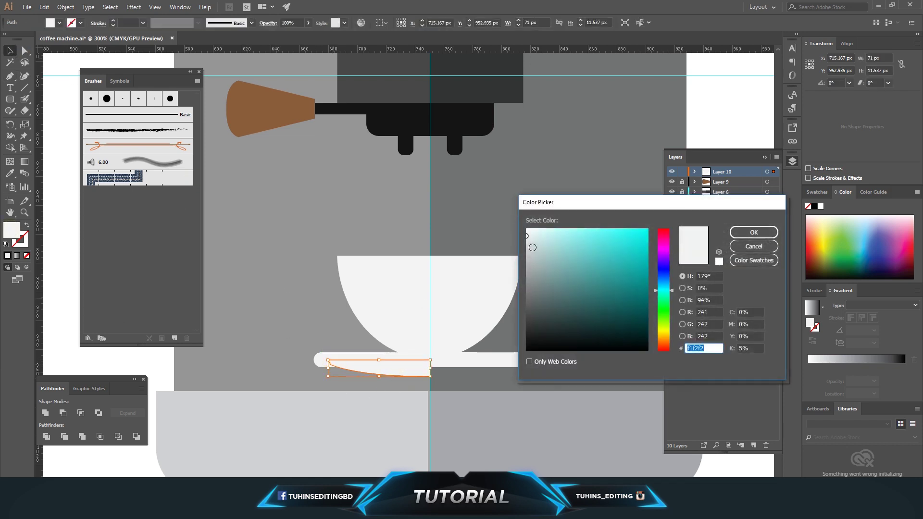
left_click(753, 232)
left_click(419, 224)
scroll(417, 337, "down", 3)
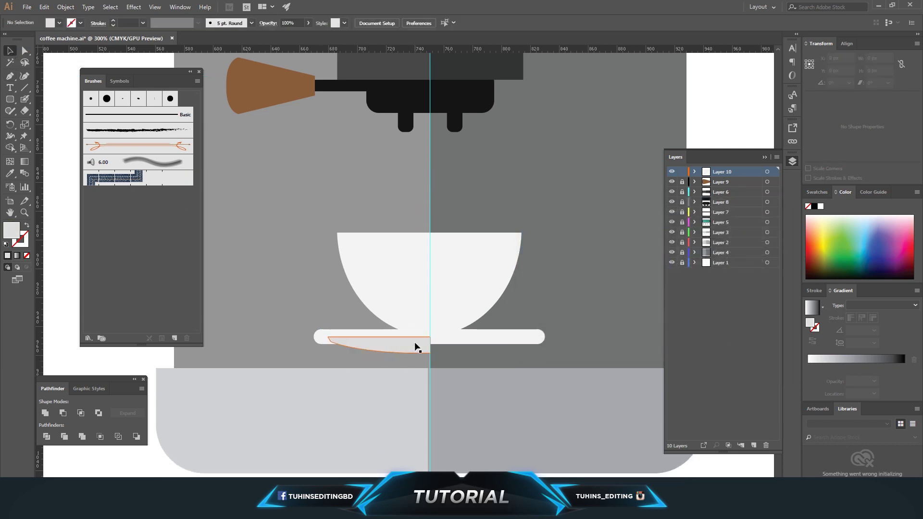
Step: Duplicate the underside half, reflect the copy and join it edge to edge at the vertical guide as the right half
left_click(410, 313)
key("ctrl+plus")
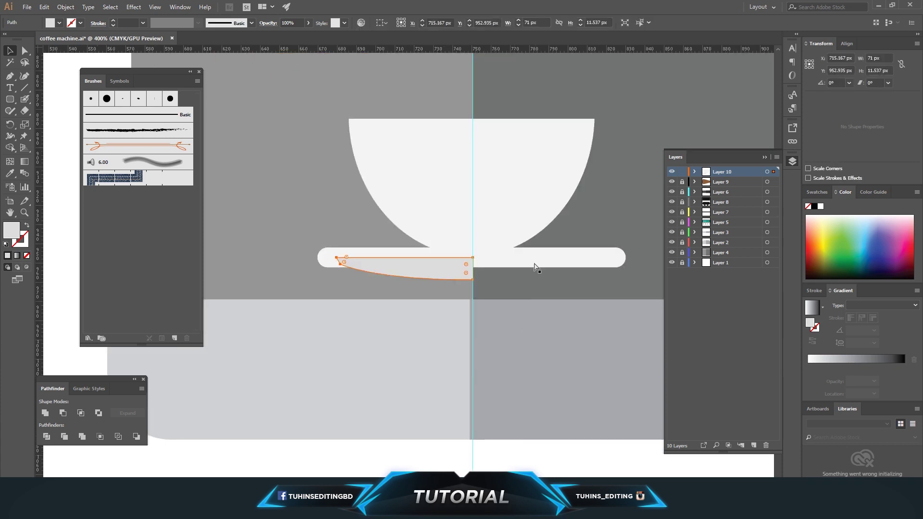
left_click(272, 168)
left_click(417, 264)
left_click_drag(443, 270, 584, 298)
left_click(66, 7)
mouse_move(63, 17)
left_click(224, 57)
left_click(464, 314)
left_click_drag(497, 276, 492, 269)
left_click(554, 298)
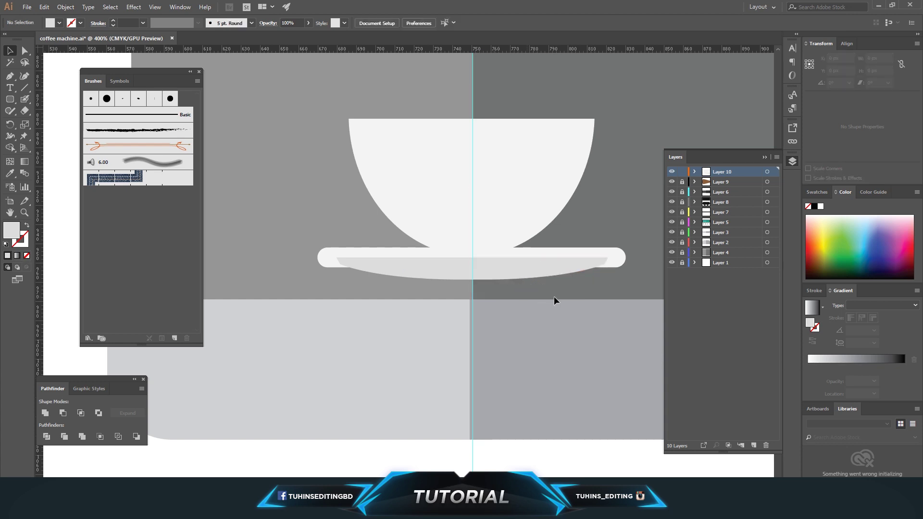
Step: Hide Layer 1 and unite the two halves of the saucer's underside into one shape
left_click(548, 274)
left_click(533, 292)
left_click(672, 262)
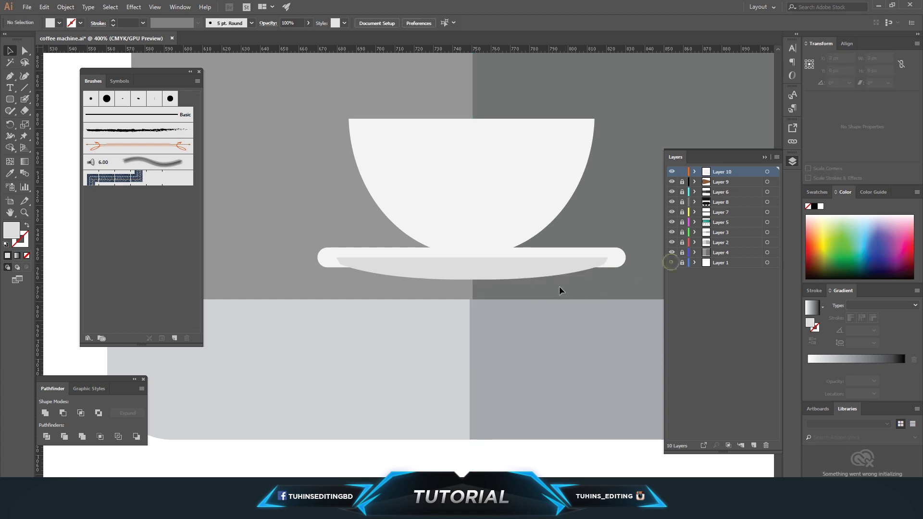
left_click_drag(515, 281, 339, 291)
left_click(45, 414)
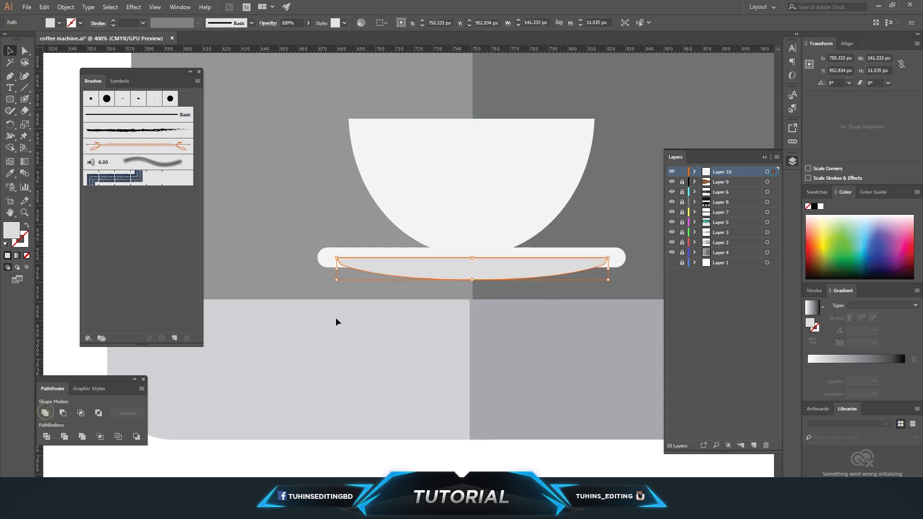
Step: Send the merged underside shape to the back, behind the saucer
right_click(461, 270)
mouse_move(485, 420)
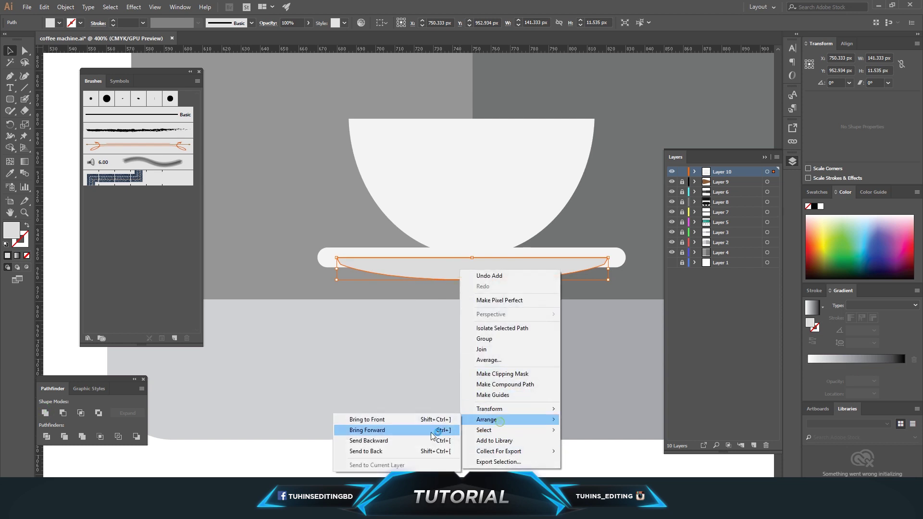
left_click(399, 451)
left_click(563, 294)
left_click(514, 272)
left_click(513, 285)
left_click(514, 273)
left_click(513, 286)
Step: Align the inner edge of the base's darker half on Layer 3 with the machine's centre line and save the document
key("ctrl+minus")
key("ctrl+minus")
key("ctrl+minus")
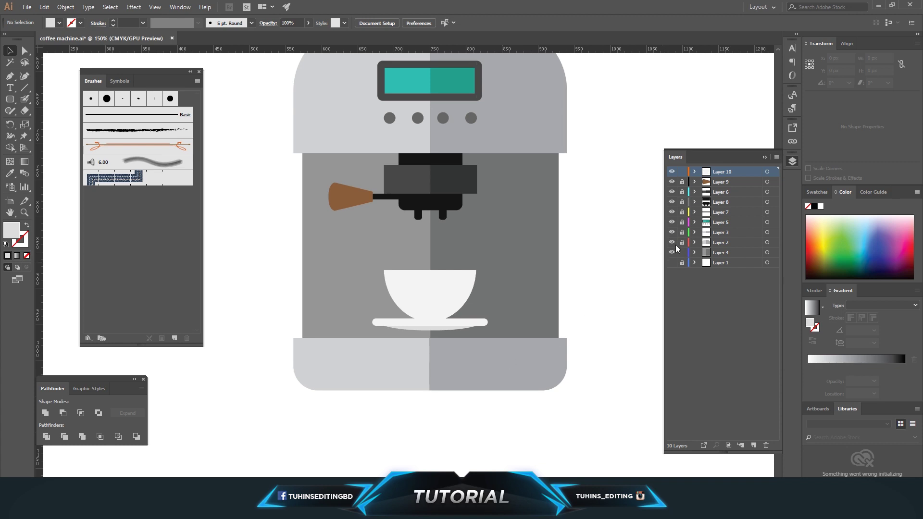
left_click(682, 232)
left_click(476, 380)
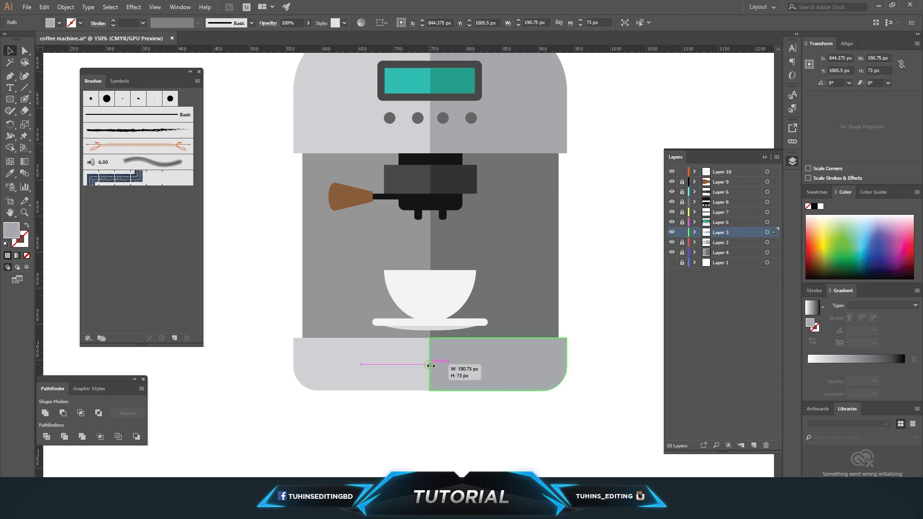
left_click(459, 411)
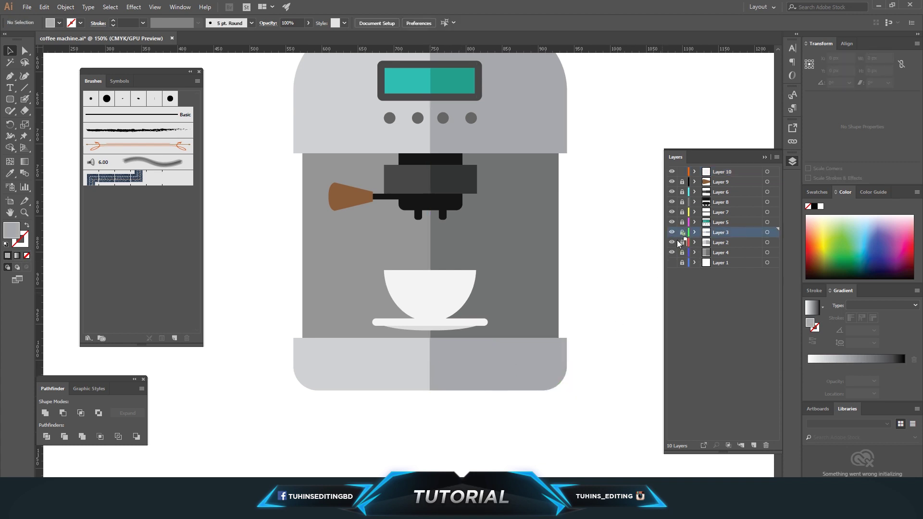
left_click(450, 305)
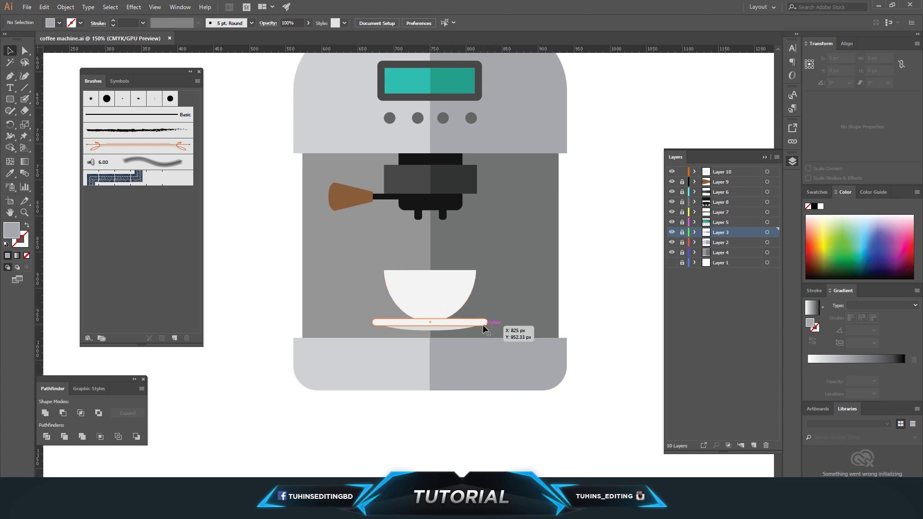
Step: On Layer 10, draw a closed Pen shape with a curved inner edge from the cup's rim to its bottom, enclosing the cup's right side
key("ctrl+equal")
key("ctrl+equal")
key("ctrl+equal")
key("p")
left_click(11, 51)
left_click(321, 170)
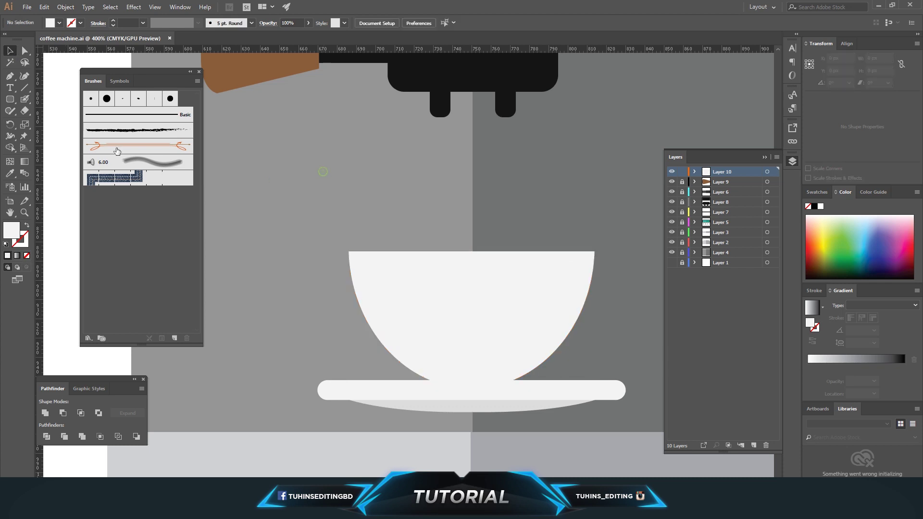
left_click(555, 251)
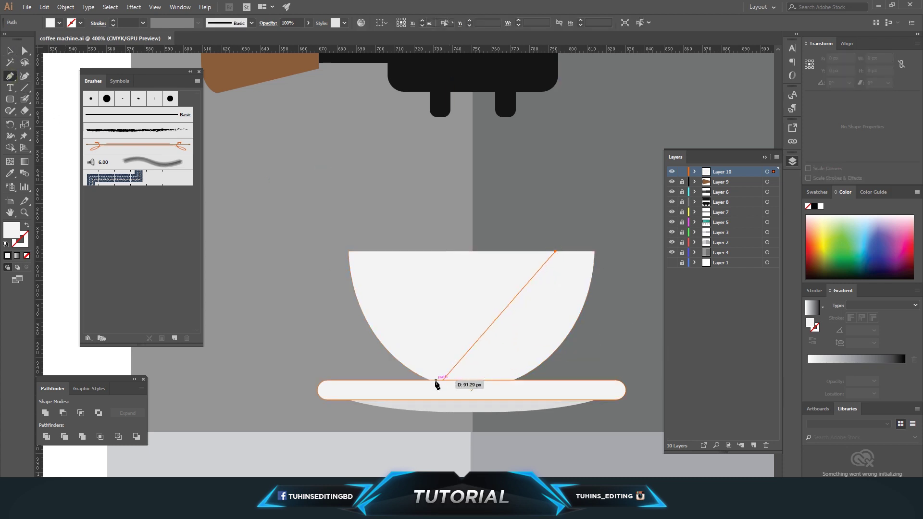
left_click_drag(429, 380, 305, 368)
left_click_drag(437, 389, 433, 382)
left_click(488, 426)
left_click(537, 427)
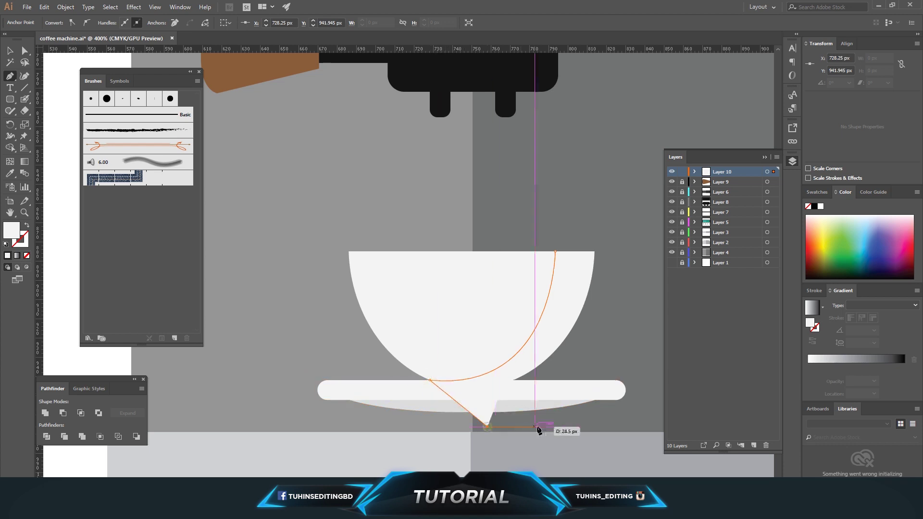
left_click(591, 368)
left_click(625, 307)
left_click_drag(618, 239, 609, 229)
left_click(604, 223)
left_click(555, 251)
Step: Select the cup with the Pen shape and remove the part outside the cup with the Shape Builder
left_click(25, 50)
left_click(596, 329)
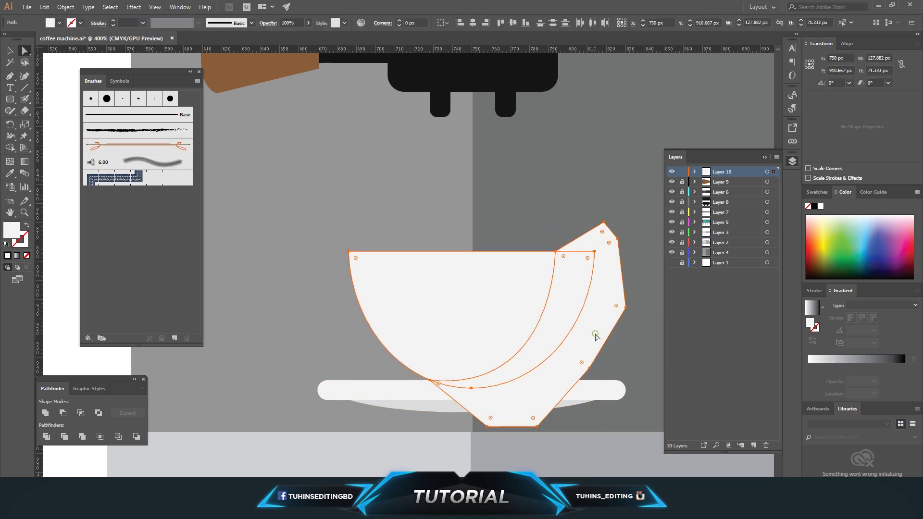
left_click(10, 148)
left_click(562, 385, "alt")
Step: Fill the remaining crescent on the cup's right side with the light grey sampled from the saucer's underside
left_click(26, 51)
left_click(620, 333)
left_click(581, 295)
key("i")
left_click(448, 395)
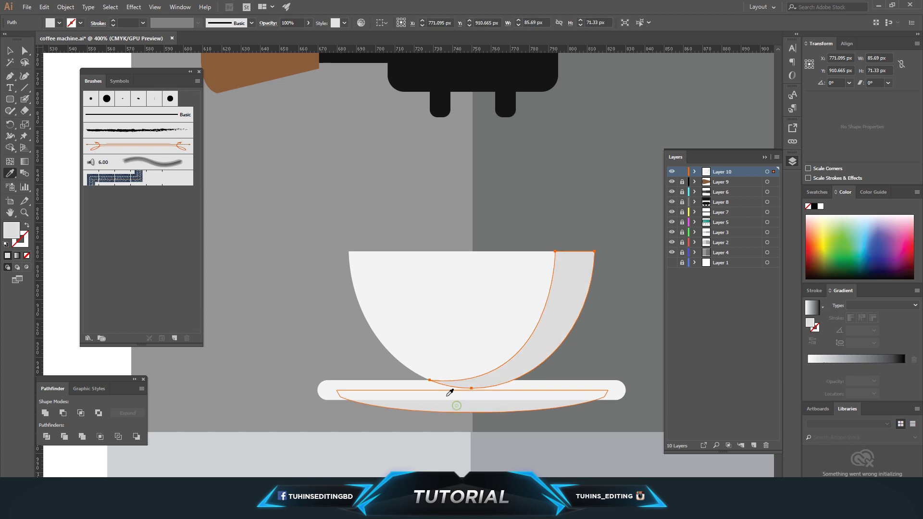
left_click(24, 51)
left_click(241, 274)
Step: Send the shading crescent to the back, followed by the cup, so both sit behind the saucer
left_click(491, 332)
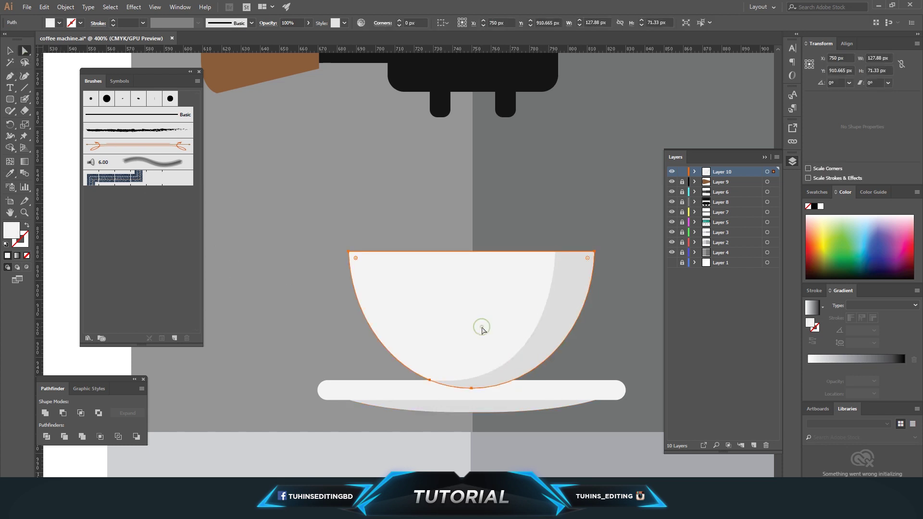
right_click(482, 330)
left_click(533, 345)
right_click(534, 345)
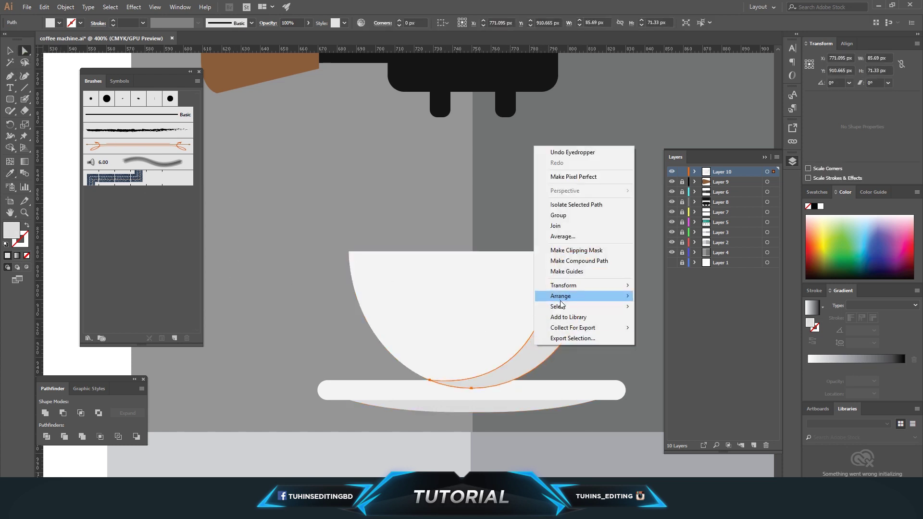
mouse_move(566, 298)
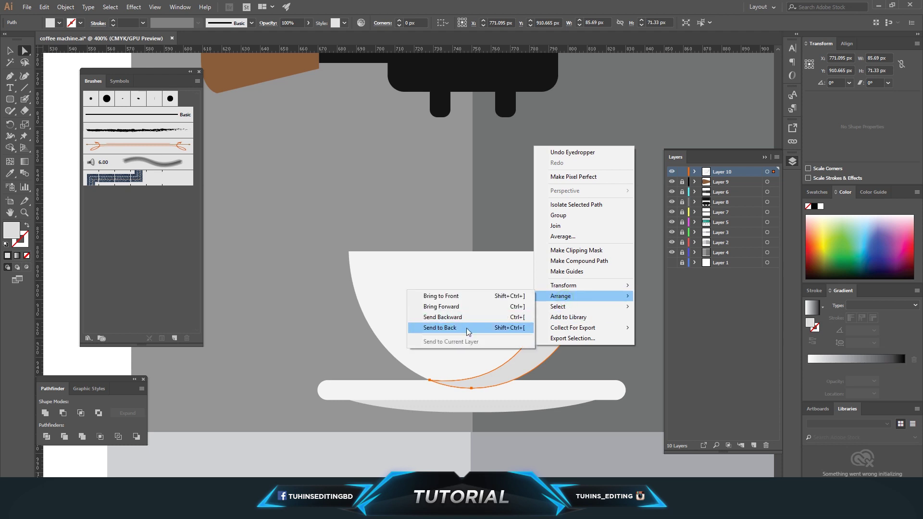
left_click(466, 328)
left_click(458, 303)
right_click(460, 304)
mouse_move(481, 251)
left_click(409, 286)
left_click(301, 304)
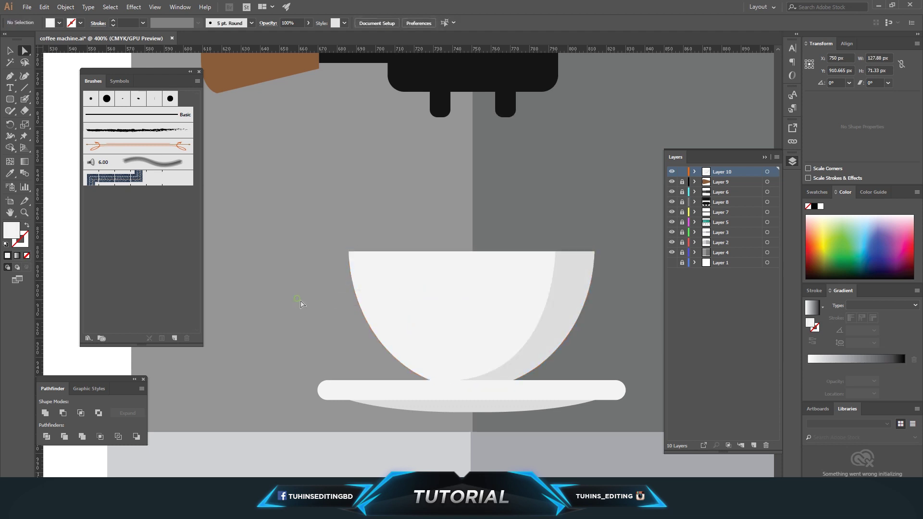
Step: Select everything on Layer 10 and nudge the cup and saucer down until they rest on the machine's base
key("ctrl+minus")
key("ctrl+minus")
key("ctrl+minus")
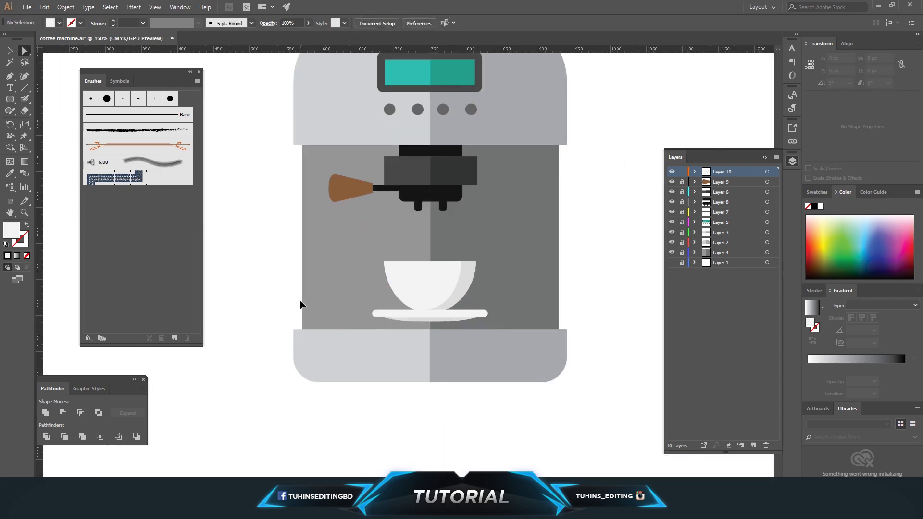
key("ctrl+plus")
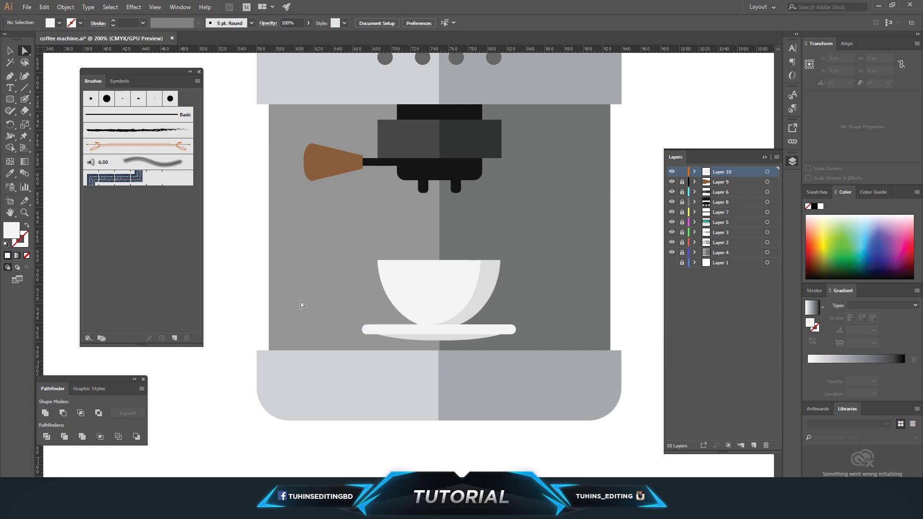
left_click(768, 171)
key("Down")
key("Down")
key("Down")
key("Down")
key("Down")
key("Down")
key("Down")
key("Down")
key("Down")
key("Down")
left_click(638, 238)
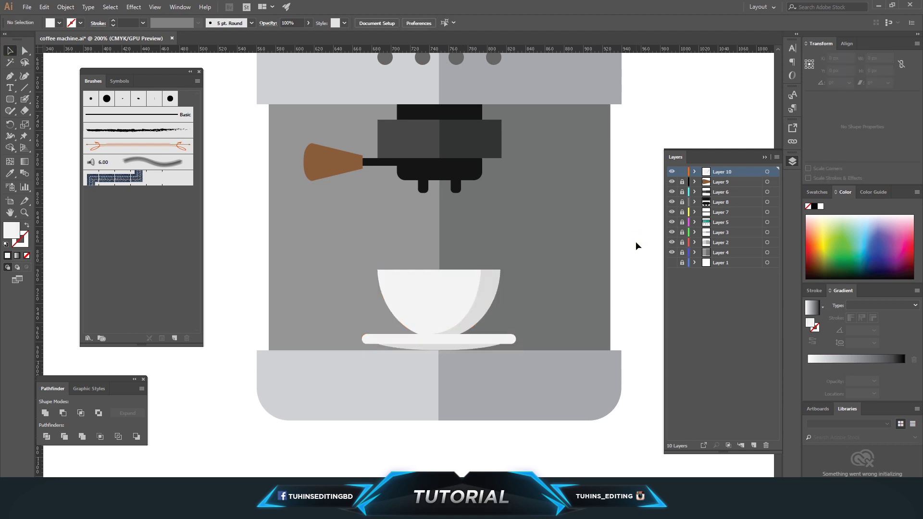
Step: Draw a 51.5 px circle with the Ellipse tool to the upper left of the cup
key("ctrl+minus")
key("ctrl+minus")
key("ctrl+minus")
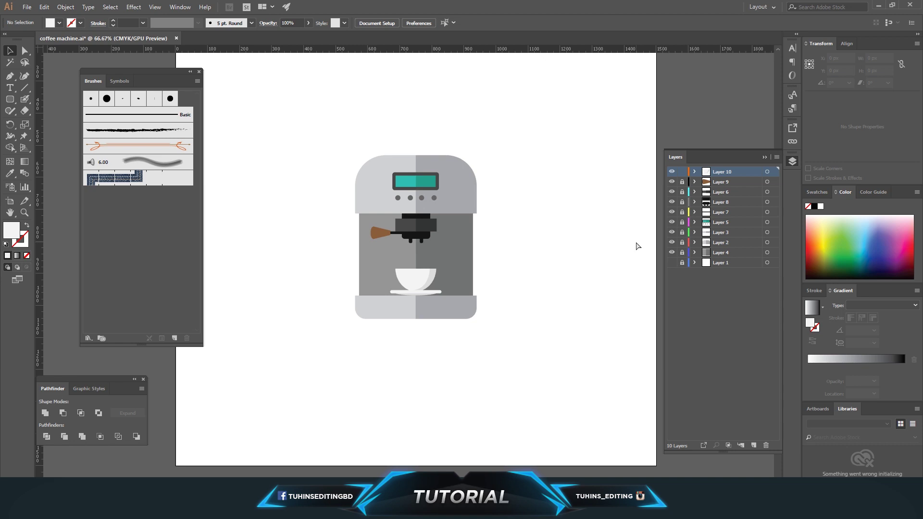
key("ctrl+plus")
key("ctrl+plus")
key("ctrl+plus")
key("ctrl+plus")
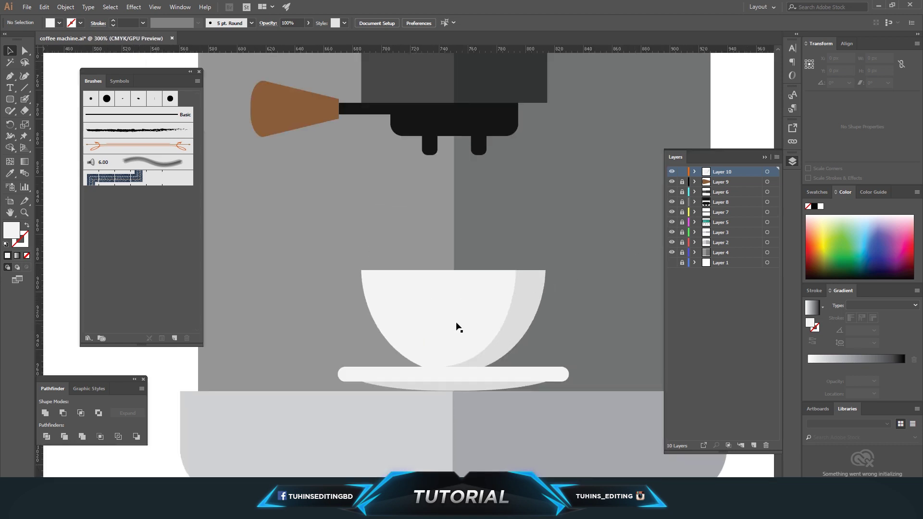
left_click_drag(9, 100, 39, 123)
left_click_drag(263, 181, 339, 255)
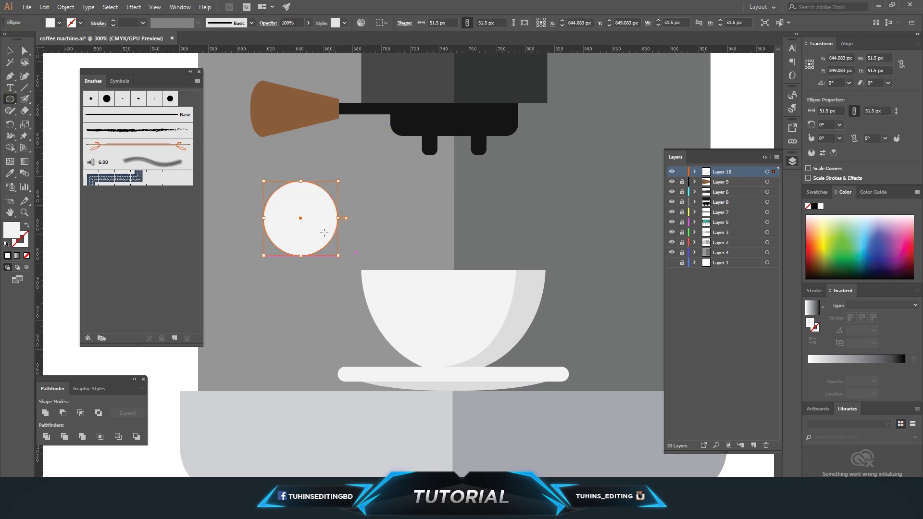
Step: Duplicate the circle, fill the copy with the dispenser's black, shrink it to 39.5 px and centre it on the original
left_click(8, 51)
left_click_drag(296, 213, 399, 263)
key("i")
left_click(443, 109)
left_click(6, 52)
left_click_drag(420, 293, 313, 227)
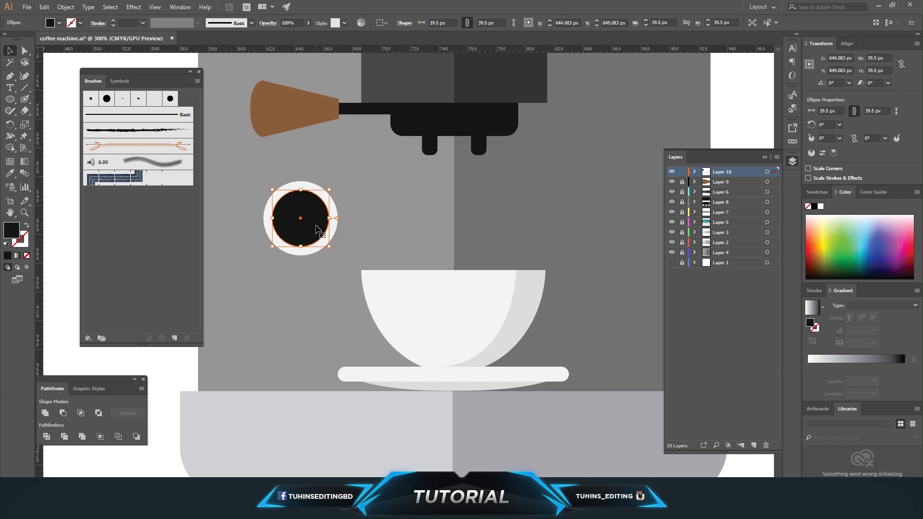
Step: Select both circles and subtract the smaller black one from the white one to form a ring
left_click(353, 227)
left_click(312, 211)
left_click_drag(269, 159, 323, 222)
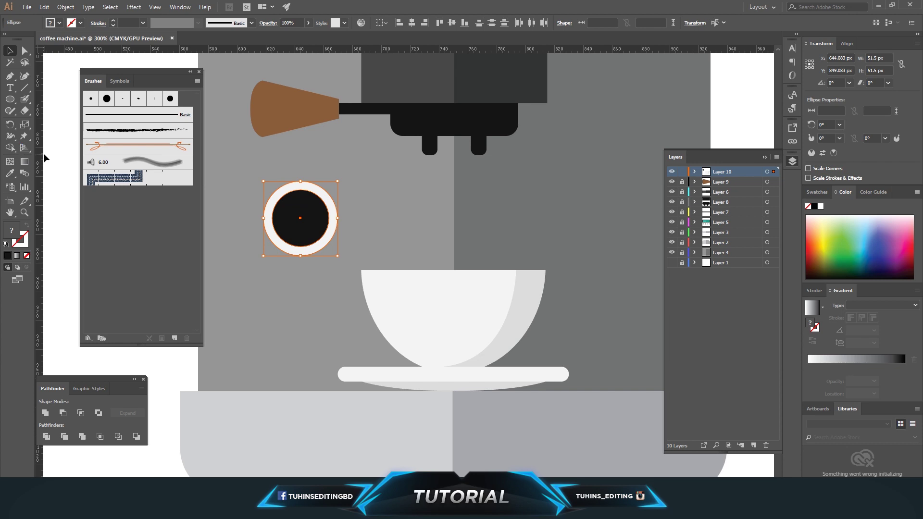
left_click(63, 413)
Step: Draw a rectangle over the ring's right part and subtract it to leave a C-shaped cup handle
left_click_drag(7, 100, 34, 99)
mouse_move(307, 162)
left_mouse_down()
mouse_move(358, 284)
mouse_move(371, 261)
left_mouse_up()
left_click(7, 52)
left_click_drag(261, 186, 382, 350)
left_click(63, 413)
Step: Resize, straighten and reposition the C-shaped handle against the cup's left side
left_click(291, 283)
key("ctrl+minus")
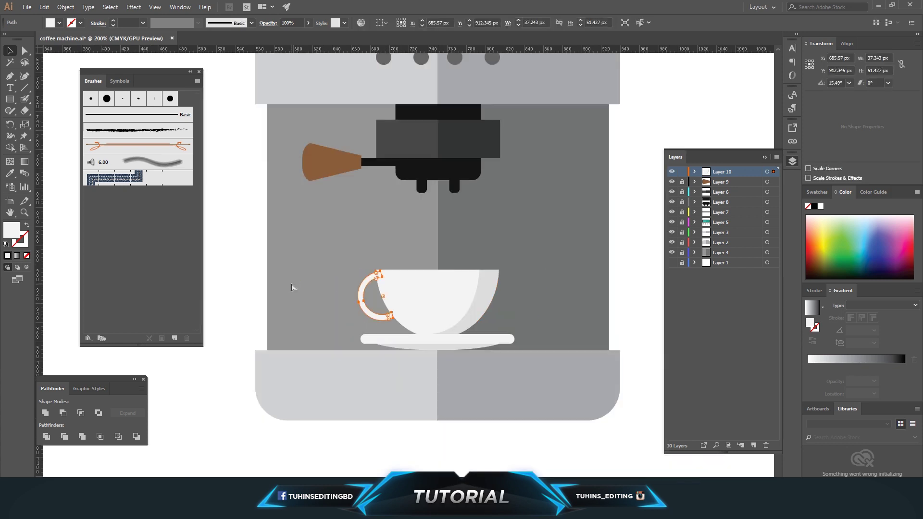
left_click(388, 323)
left_click_drag(394, 325, 384, 322)
left_click(318, 314)
key("ctrl+plus")
key("ctrl+plus")
key("ctrl+plus")
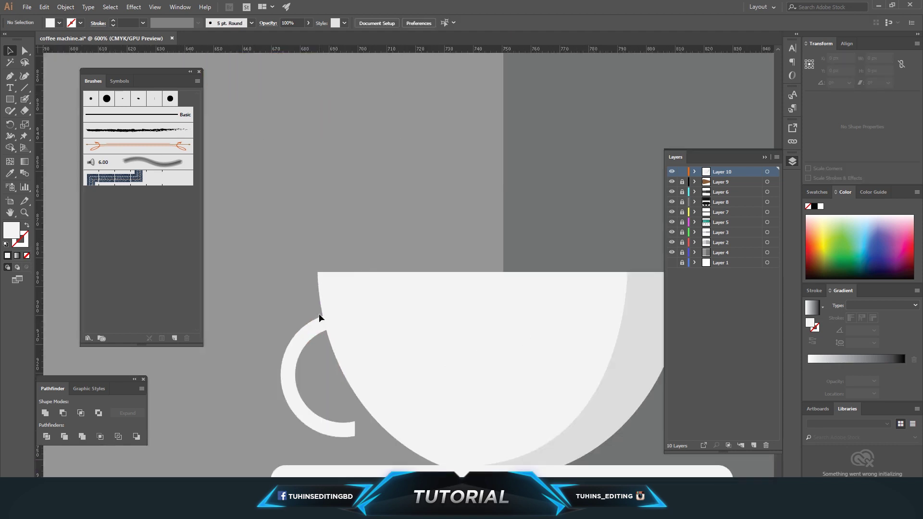
Step: Try to close the gap at the handle's lower end by pasting a copied shape over it
left_click(383, 322)
key("ctrl+c")
key("ctrl+v")
left_click_drag(446, 332, 375, 362)
left_click(266, 344)
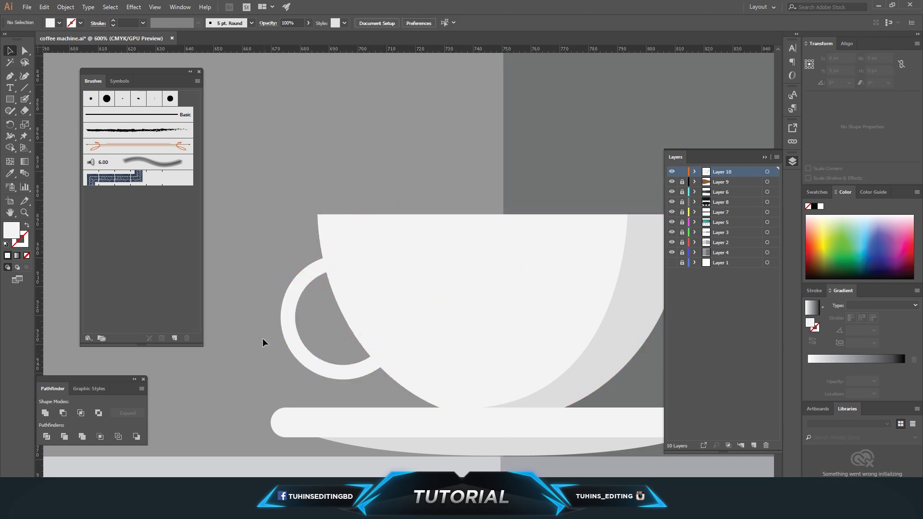
left_click(336, 377)
left_click(245, 365)
Step: Undo the shape pasted at the handle's lower end
key("ctrl+minus")
key("ctrl+minus")
key("ctrl+minus")
key("ctrl+minus")
key("ctrl+equal")
key("ctrl+equal")
key("ctrl+equal")
key("ctrl+equal")
key("ctrl+equal")
left_click(246, 367)
left_click(386, 369, "shift")
key("ctrl+z")
key("ctrl+z")
key("ctrl+z")
key("ctrl+z")
Step: Move both corner anchors of the handle's lower end onto the cup to close the gap
left_click(25, 52)
left_click_drag(339, 395, 371, 383)
left_click_drag(340, 416, 387, 408)
left_click(383, 434)
Step: Smooth the handle's lower bend and shift the end's inner corner anchor further into the cup
left_click(323, 398)
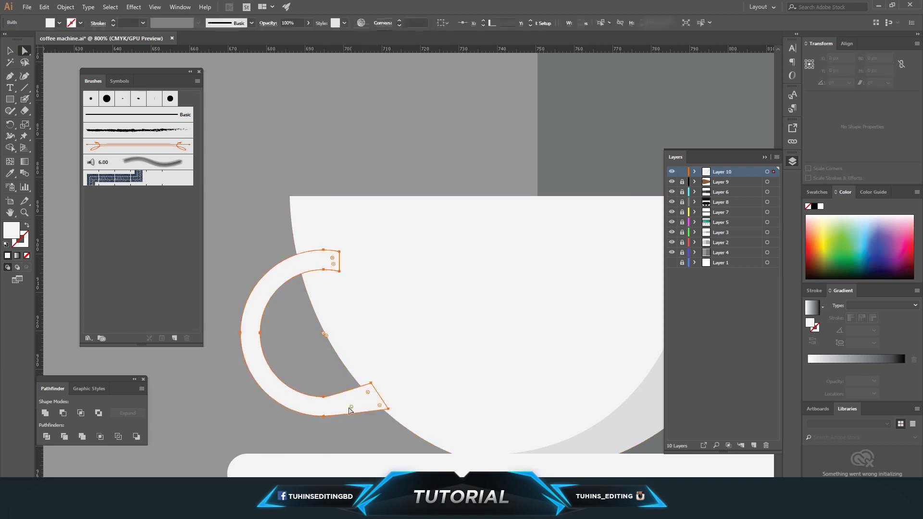
left_click(324, 398)
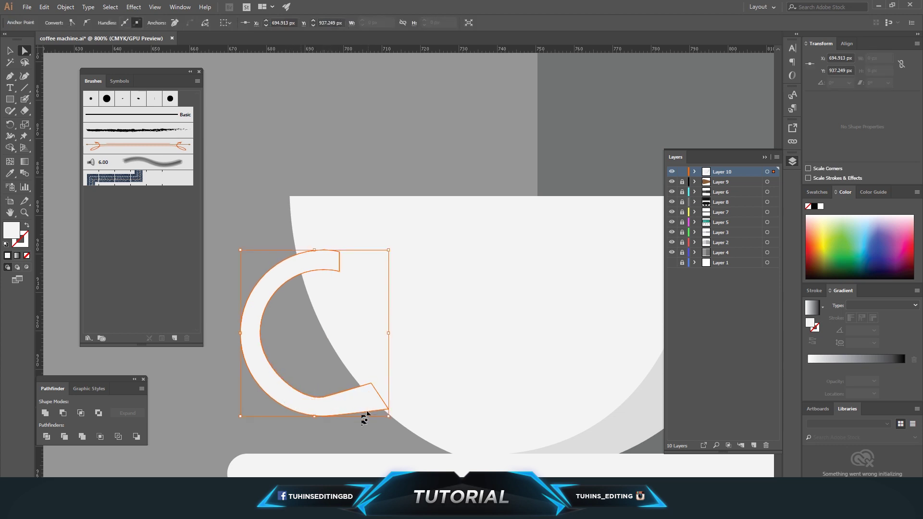
left_click(373, 393)
left_click_drag(371, 384, 379, 392)
left_click(364, 430)
key("ctrl+minus")
key("ctrl+minus")
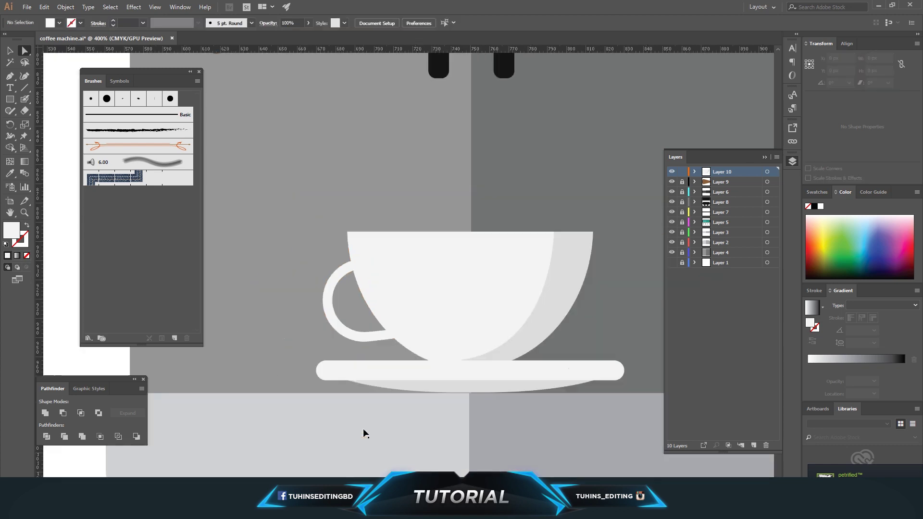
key("ctrl+minus")
key("ctrl+minus")
key("ctrl+minus")
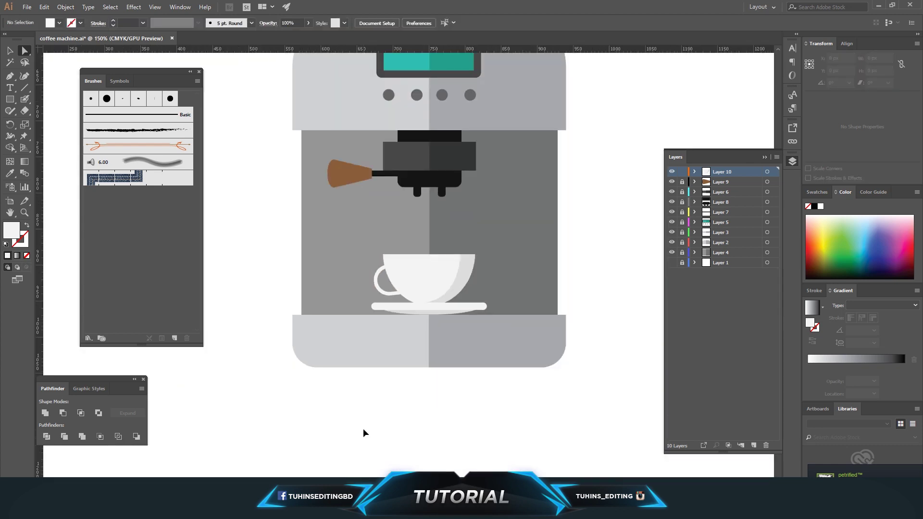
Step: Rotate the cup handle by about 9.7° and shift it so both ends tuck into the cup's left side
key("ctrl+plus")
key("ctrl+plus")
key("ctrl+plus")
key("ctrl+plus")
key("ctrl+plus")
key("ctrl+plus")
left_click(231, 392)
key("v")
key("ctrl+minus")
key("ctrl+minus")
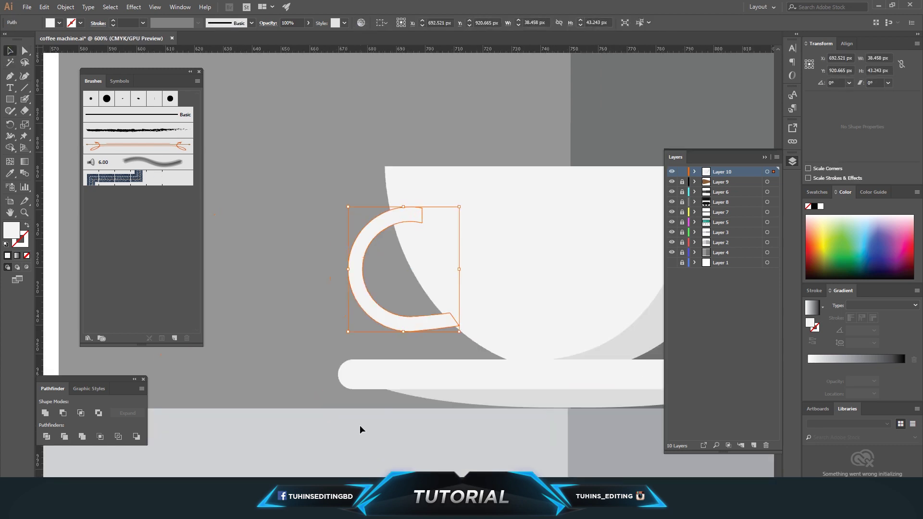
left_click_drag(464, 339, 432, 315)
left_click(308, 321)
key("ctrl+minus")
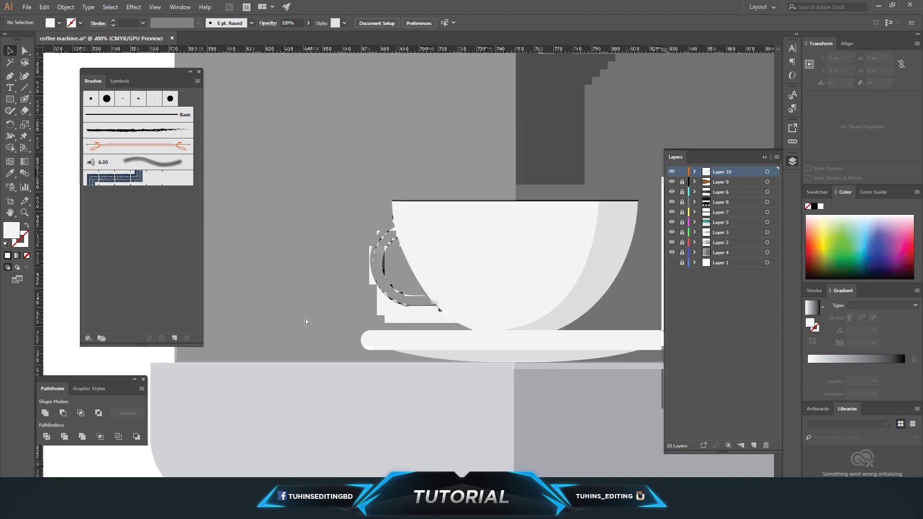
left_click_drag(404, 298, 380, 291)
mouse_move(429, 306)
left_mouse_down()
mouse_move(464, 305)
mouse_move(394, 289)
mouse_move(433, 303)
left_mouse_up()
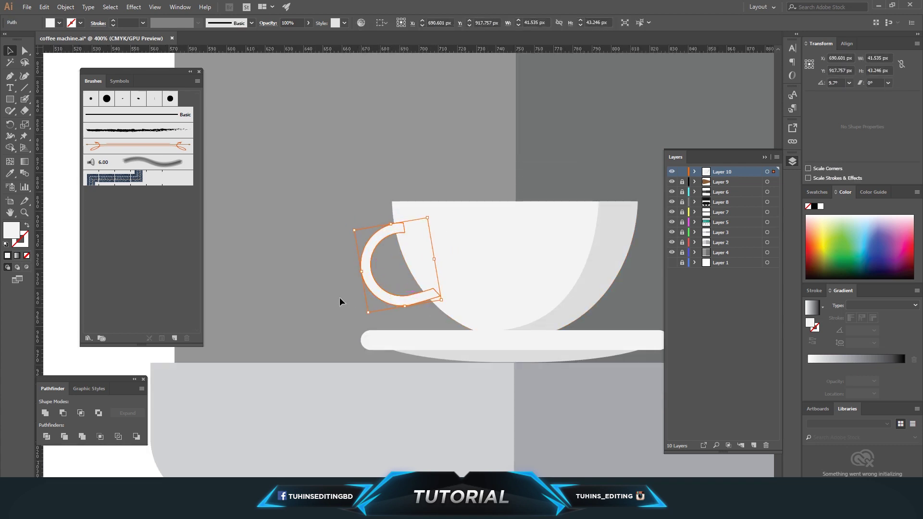
left_click(340, 301)
Step: Lock the cup's layer and create a new layer directly beneath it, above Layer 9
key("ctrl+minus")
key("ctrl+minus")
key("ctrl+minus")
key("ctrl+minus")
key("ctrl+minus")
key("ctrl+plus")
key("ctrl+plus")
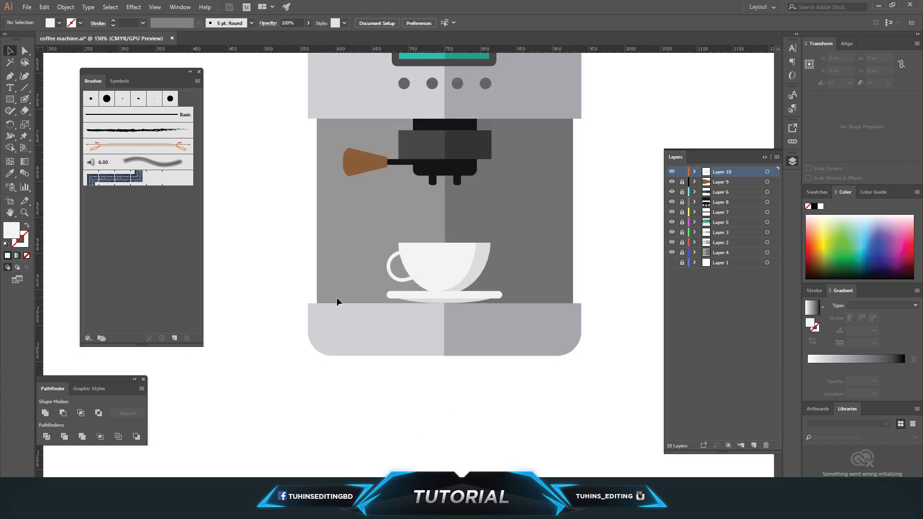
key("ctrl+=")
key("ctrl+=")
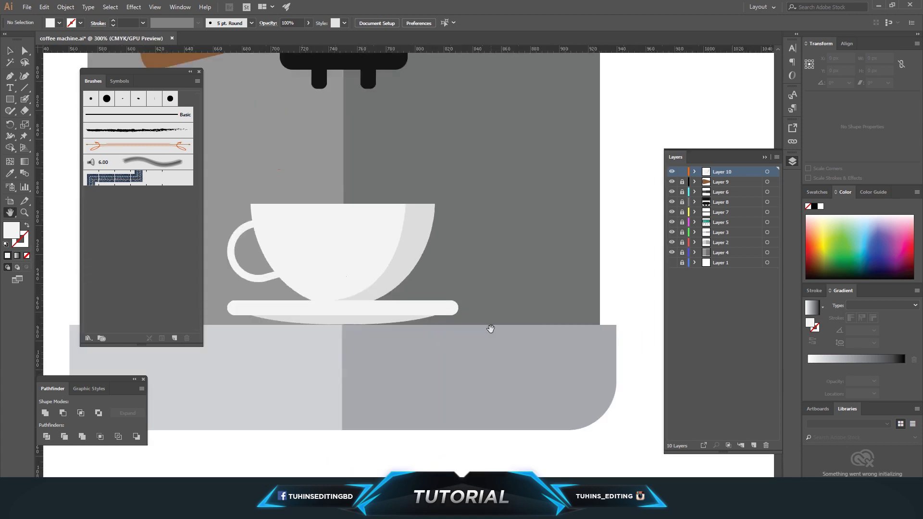
left_click(725, 181)
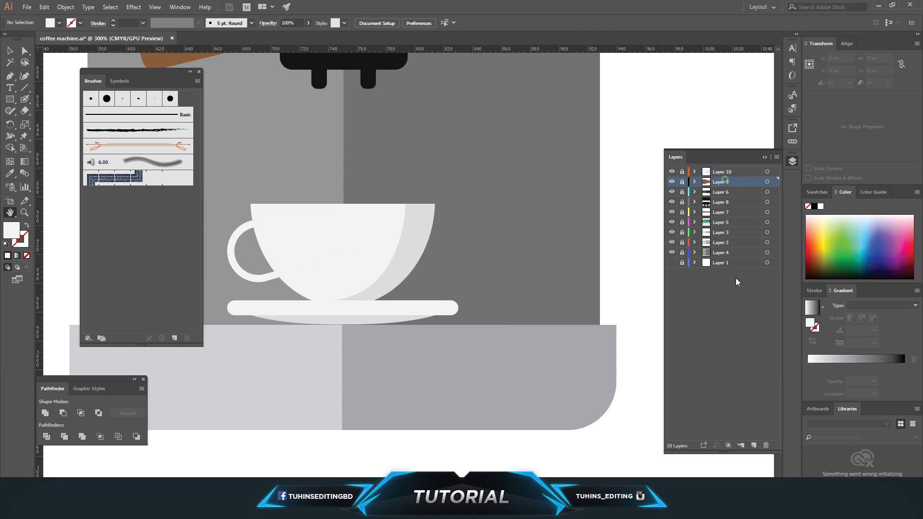
left_click(754, 447)
Step: Draw a closed shadow shape from the cup's right rim to the recess's lower right corner, along the base to the centre line and back behind the cup
key("p")
left_click(435, 204)
left_click(600, 325)
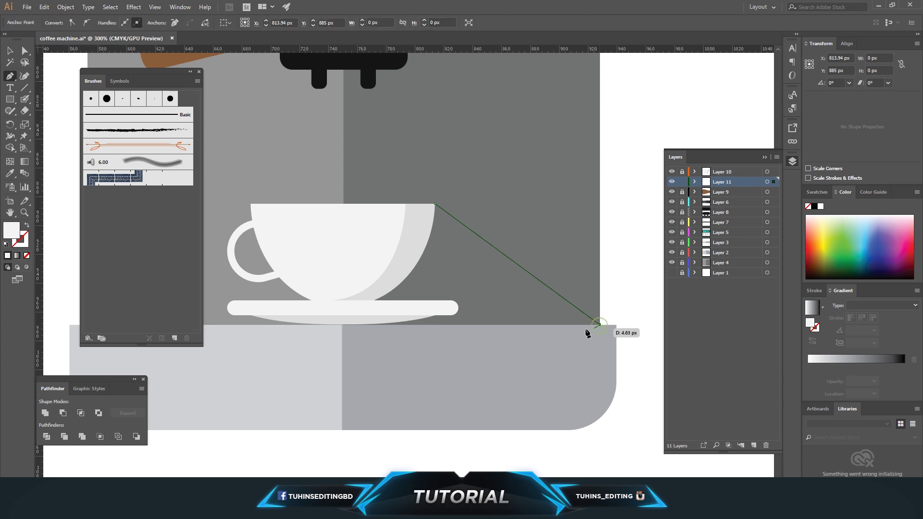
left_click(342, 325)
left_click(342, 226)
left_click(436, 205)
Step: Fill the cup's shadow shape with the dark grey sampled from the left half of the dispenser block
key("i")
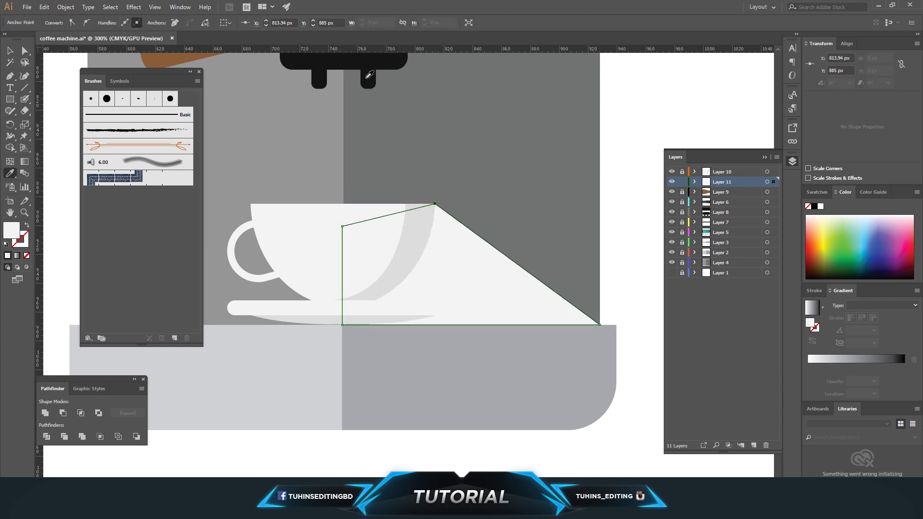
left_click(368, 77)
scroll(412, 155, "up", 10)
left_click(435, 175)
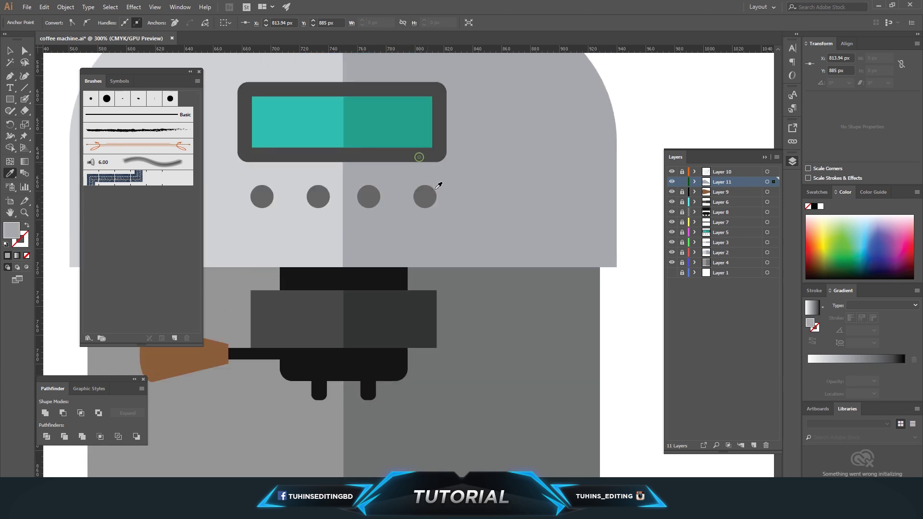
scroll(440, 181, "down", 5)
left_click(385, 170)
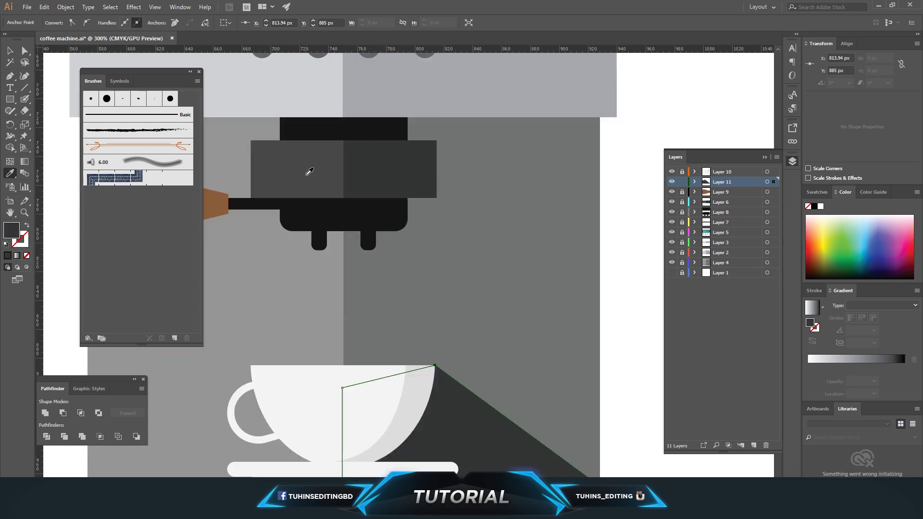
left_click(316, 171)
left_click(10, 50)
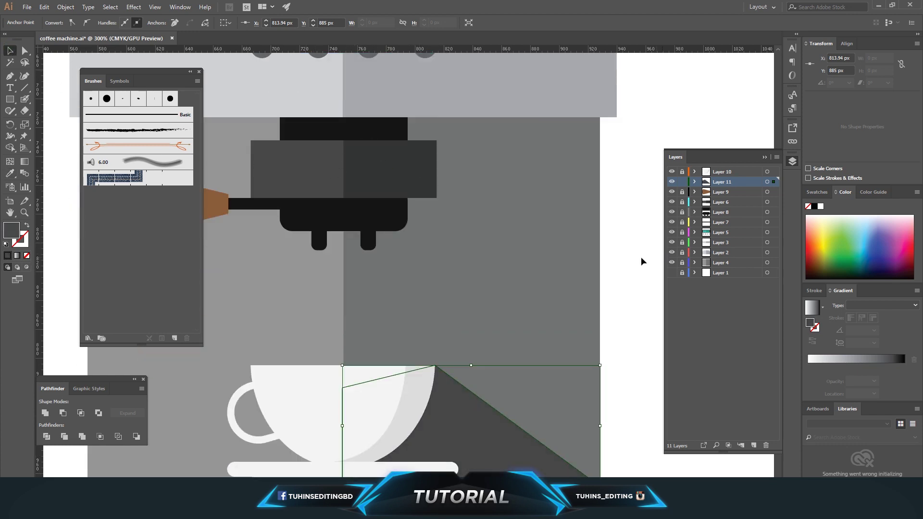
left_click(642, 257)
Step: Lock the shadow's layer and create a new layer above all the others
key("ctrl+1")
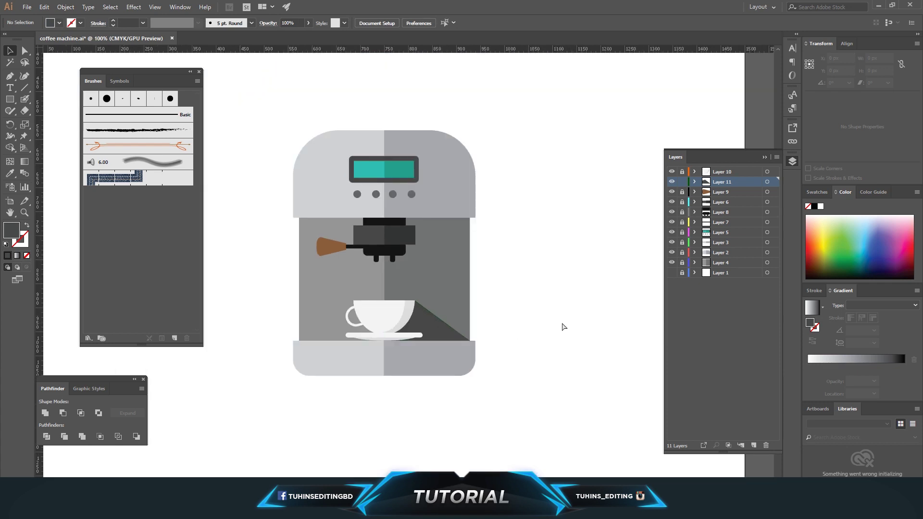
left_click(727, 171)
left_click(754, 439)
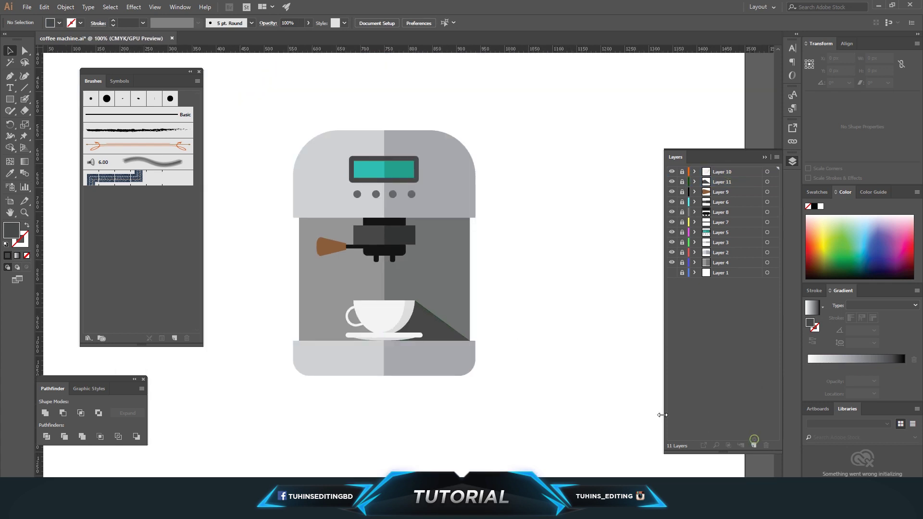
left_click(727, 171)
left_click(754, 445)
Step: Draw an open S-shaped steam curve about 23 by 72 px on the blank artboard left of the machine
left_click_drag(368, 302, 410, 321)
key("ctrl+equal")
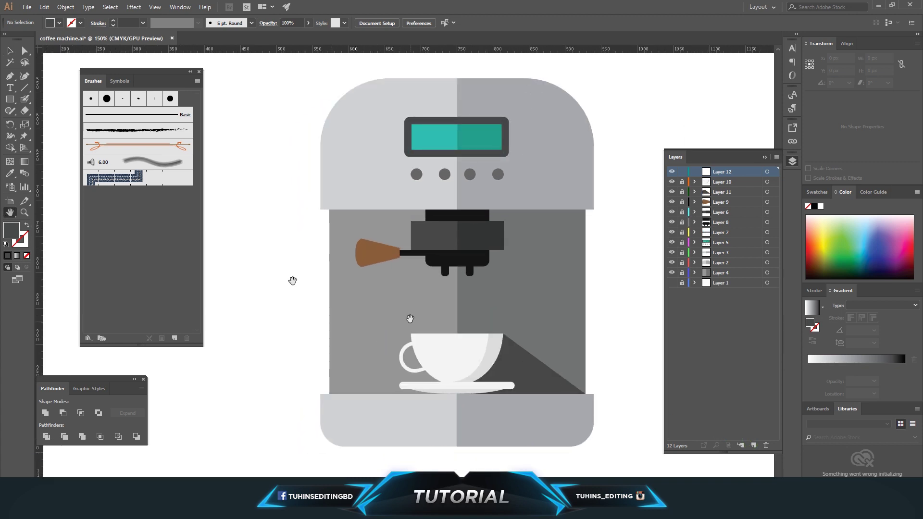
key("p")
left_click_drag(276, 272, 265, 248)
left_click(276, 272)
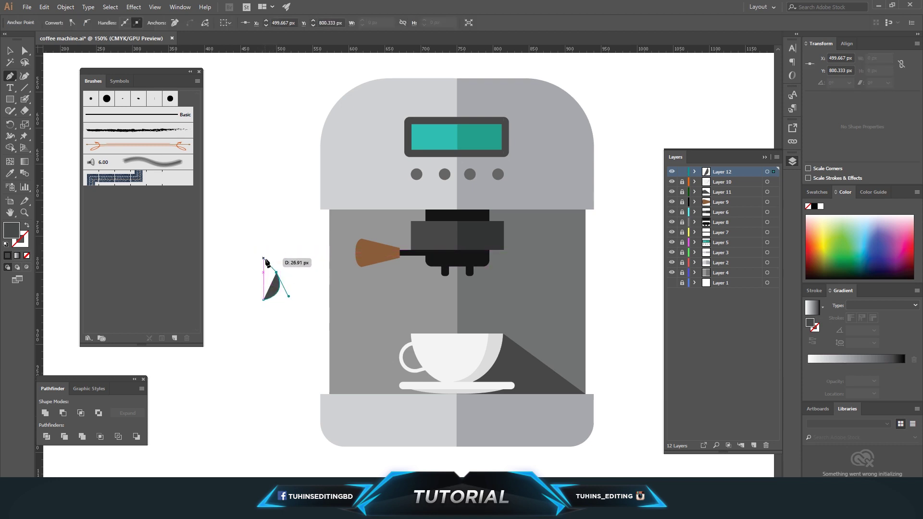
left_click_drag(266, 259, 286, 249)
left_click(267, 258)
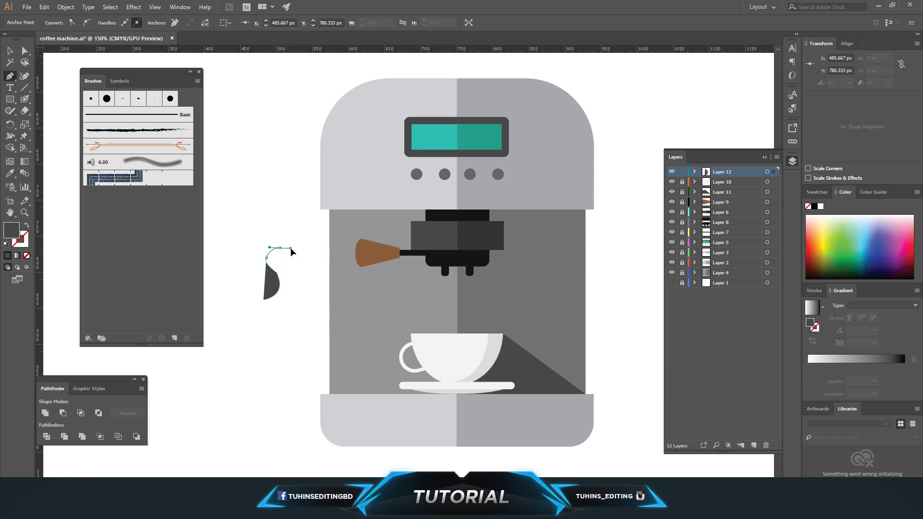
left_click(9, 50)
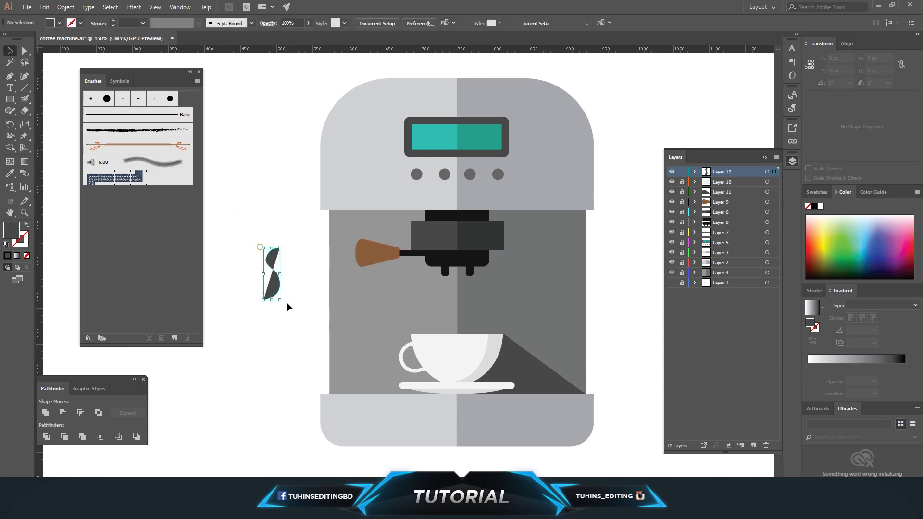
Step: Turn the steam curve's fill into a 10 pt dark grey stroke and tilt the curve by about 13°
left_click(27, 225)
left_click(127, 23)
type("0")
key("Return")
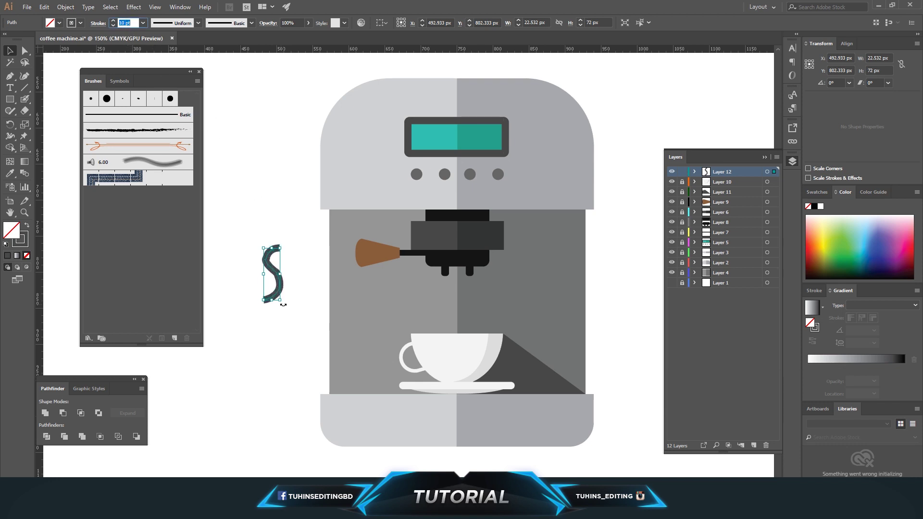
left_click_drag(294, 301, 313, 302)
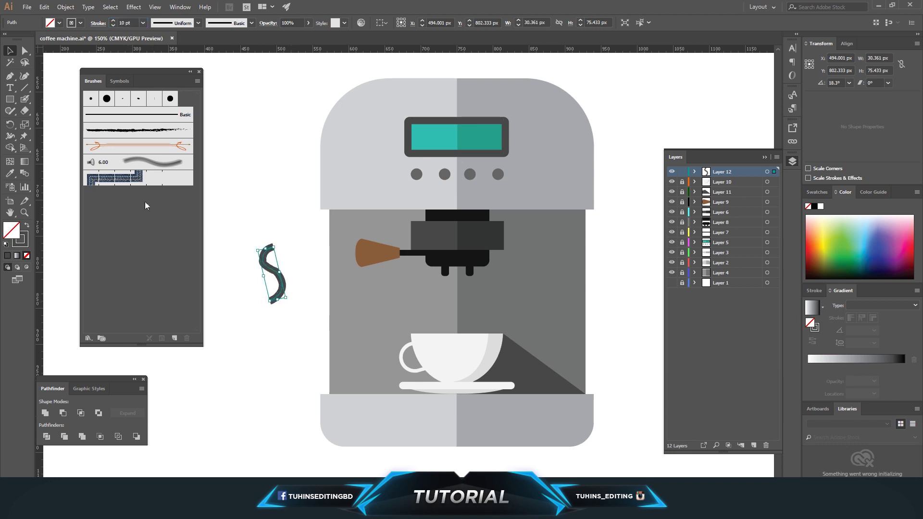
Step: Even out the bends of the steam curve with the Smooth tool
left_click(9, 111)
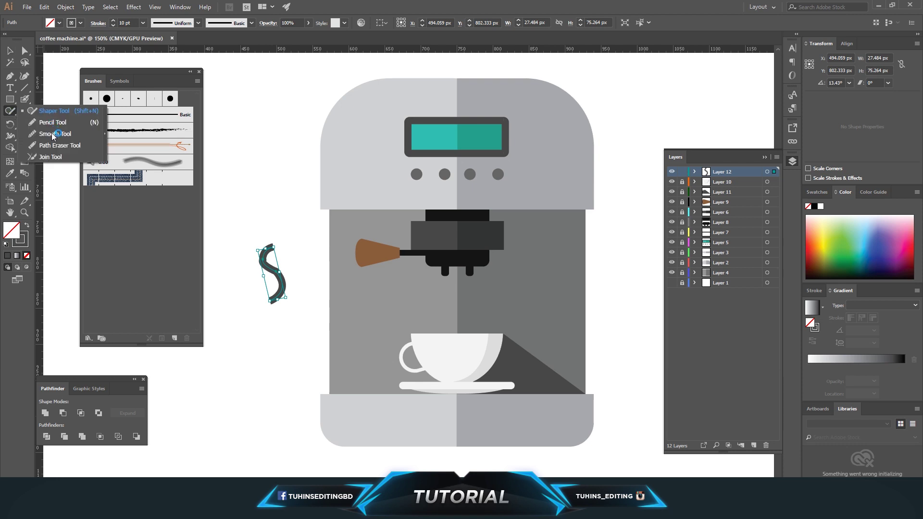
left_click(53, 135)
key("v")
left_click(263, 247)
left_click(9, 112)
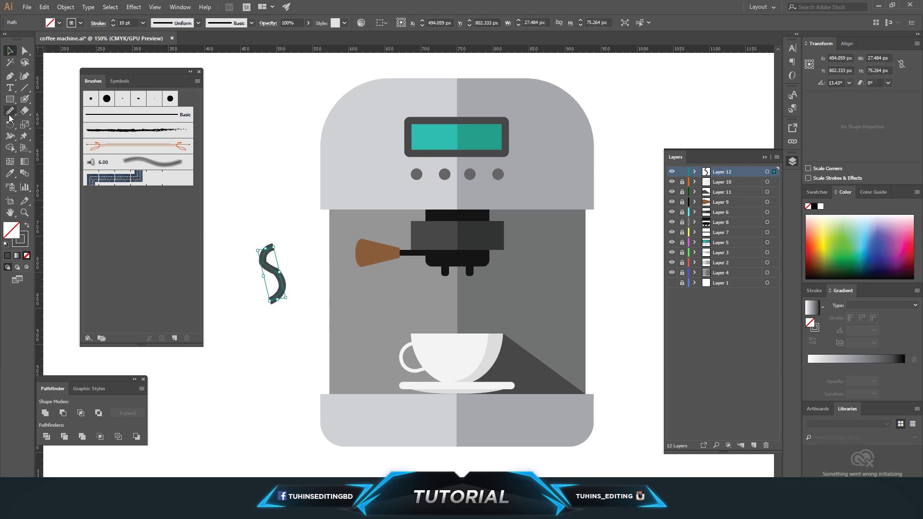
mouse_move(277, 275)
left_mouse_down()
mouse_move(266, 260)
mouse_move(279, 249)
left_mouse_up()
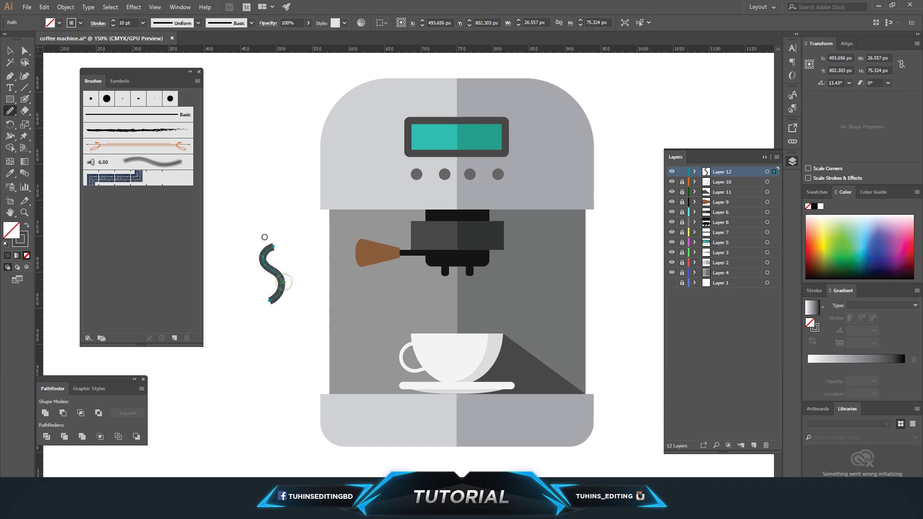
mouse_move(275, 277)
left_mouse_down()
mouse_move(279, 248)
mouse_move(303, 311)
left_mouse_up()
Step: Give the steam curve's stroke a width profile that tapers to a point at both ends
left_click(10, 51)
left_click(256, 153)
left_click(177, 24)
left_click(173, 59)
left_click(266, 180)
Step: Place the steam curve just above the cup at about 16 by 47 px and set its stroke to 8 pt
left_click(283, 279)
left_click_drag(285, 298, 454, 320)
left_click(300, 274)
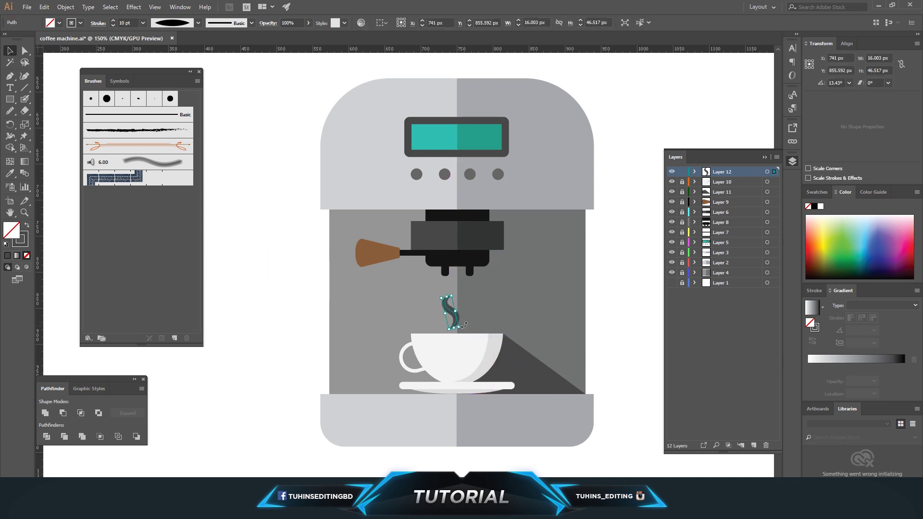
double_click(129, 23)
type("8")
key("Return")
Step: Expand the steam stroke into a filled shape and colour it with the cup's off-white
left_click(281, 240)
left_click(453, 312)
left_click(66, 7)
left_click(96, 119)
key("i")
left_click(461, 342)
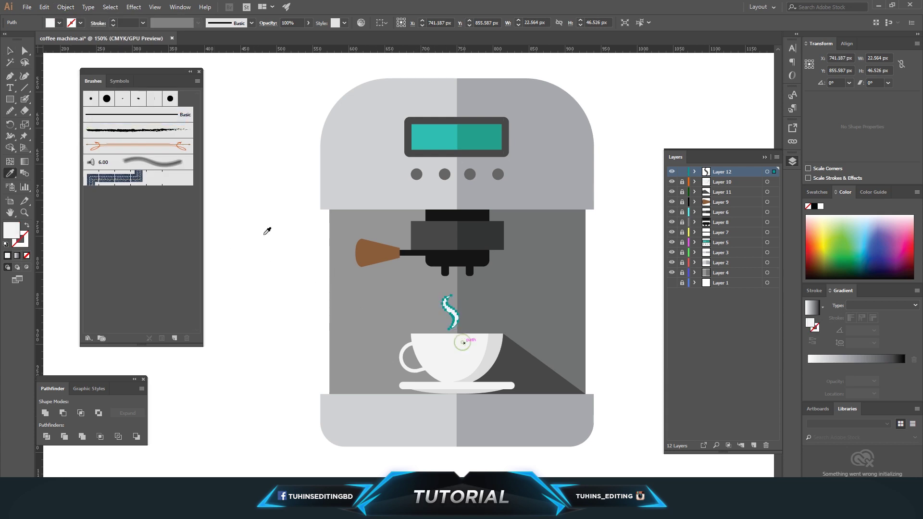
Step: Shrink the steam wisp to about 19 by 39 px and place a pasted copy to its right above the cup
left_click(11, 50)
left_click_drag(462, 295, 504, 313)
left_click(305, 324)
key("ctrl+v")
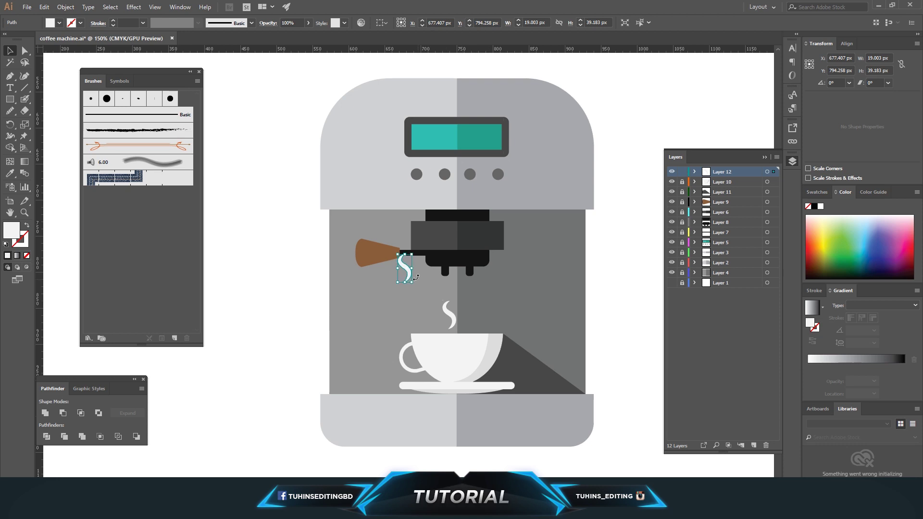
left_click_drag(408, 271, 461, 305)
left_click(364, 313)
left_click(383, 322)
key("ctrl+minus")
key("ctrl+minus")
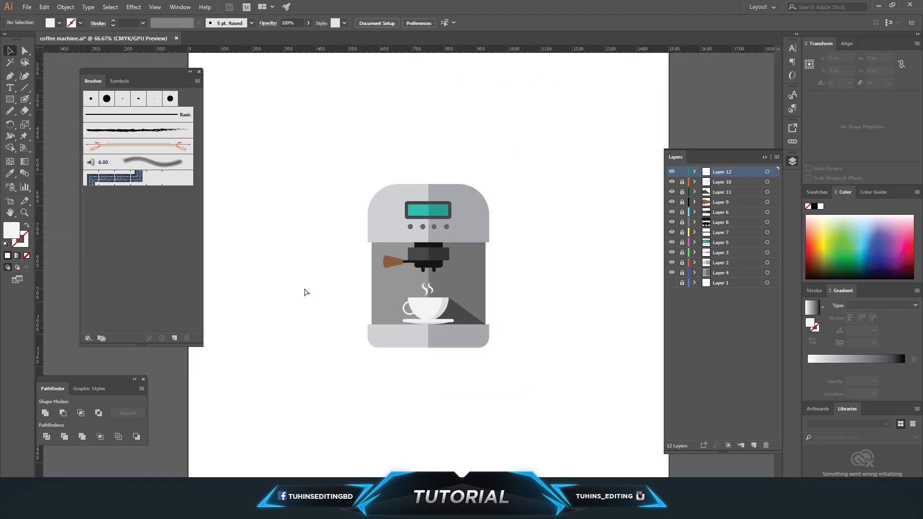
key("ctrl+plus")
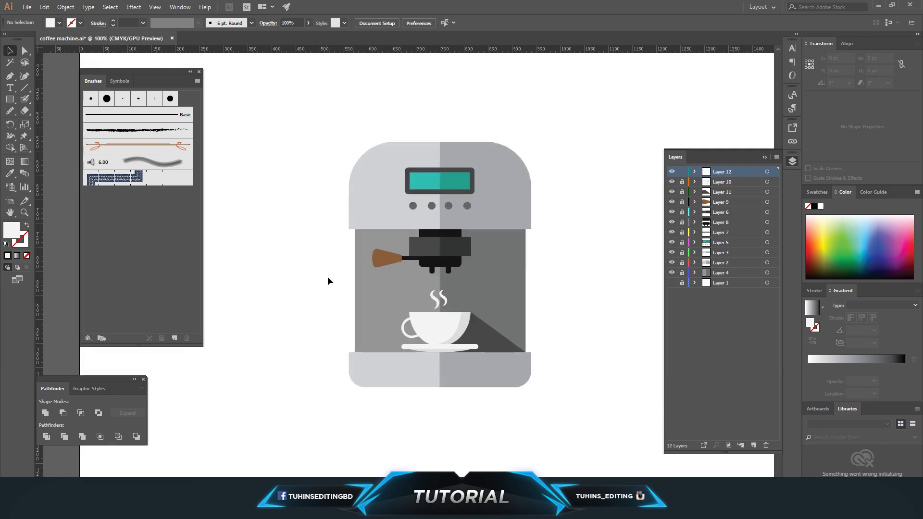